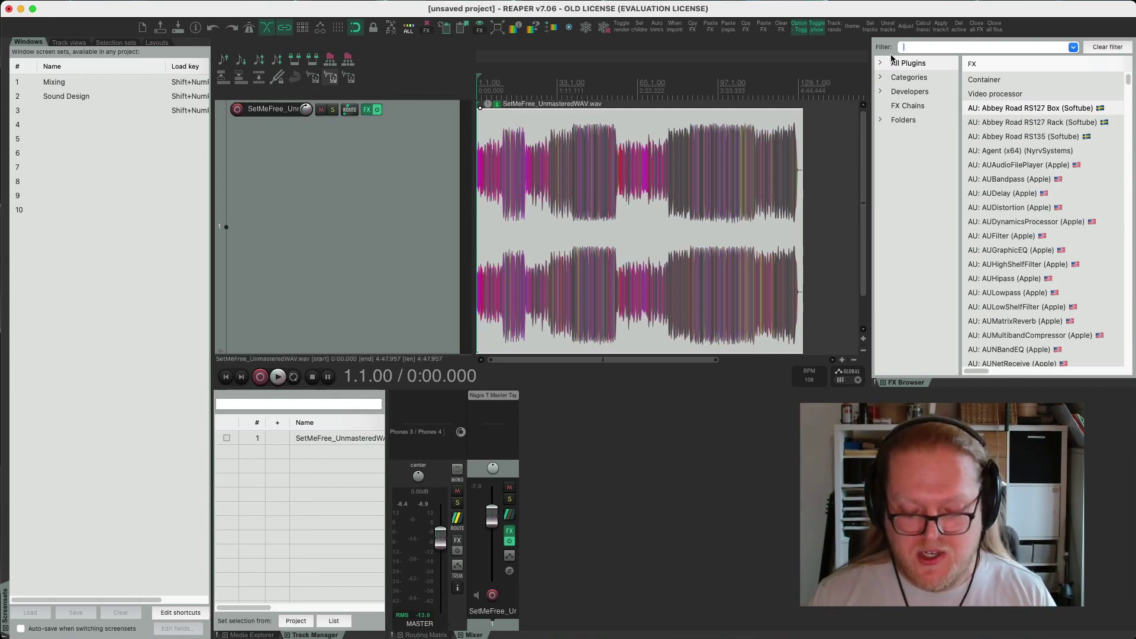
Step: Filter the FX browser for "tape sof" and add VST3: Tape (Softube) to the SetMeFree_UnmasteredWAV track
type("e")
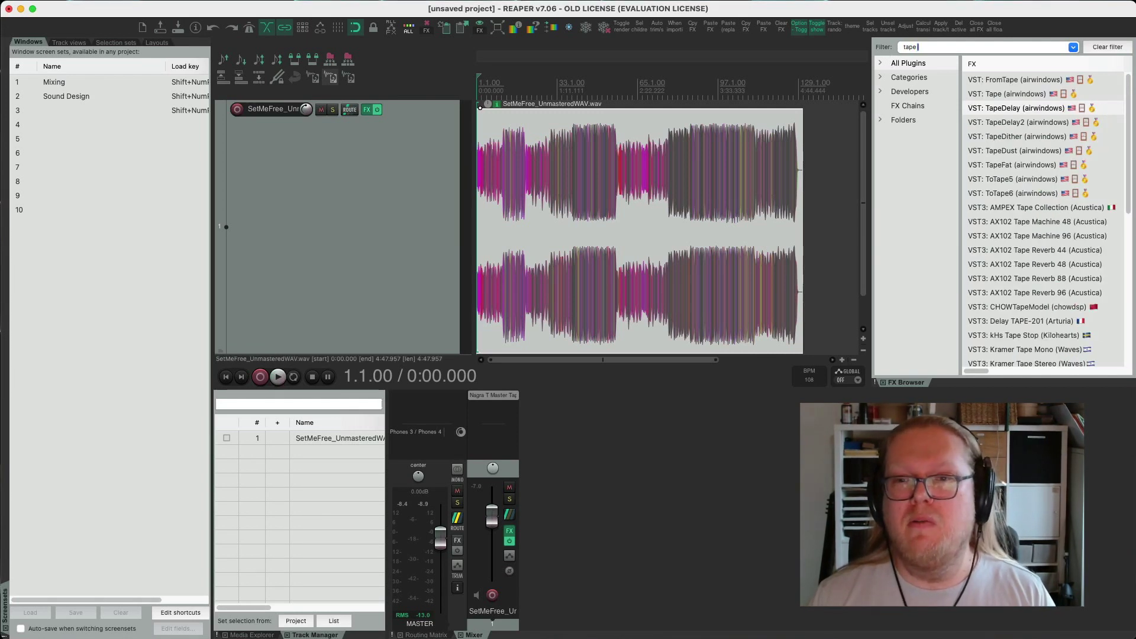
type(" spf")
key("BackSpace")
key("BackSpace")
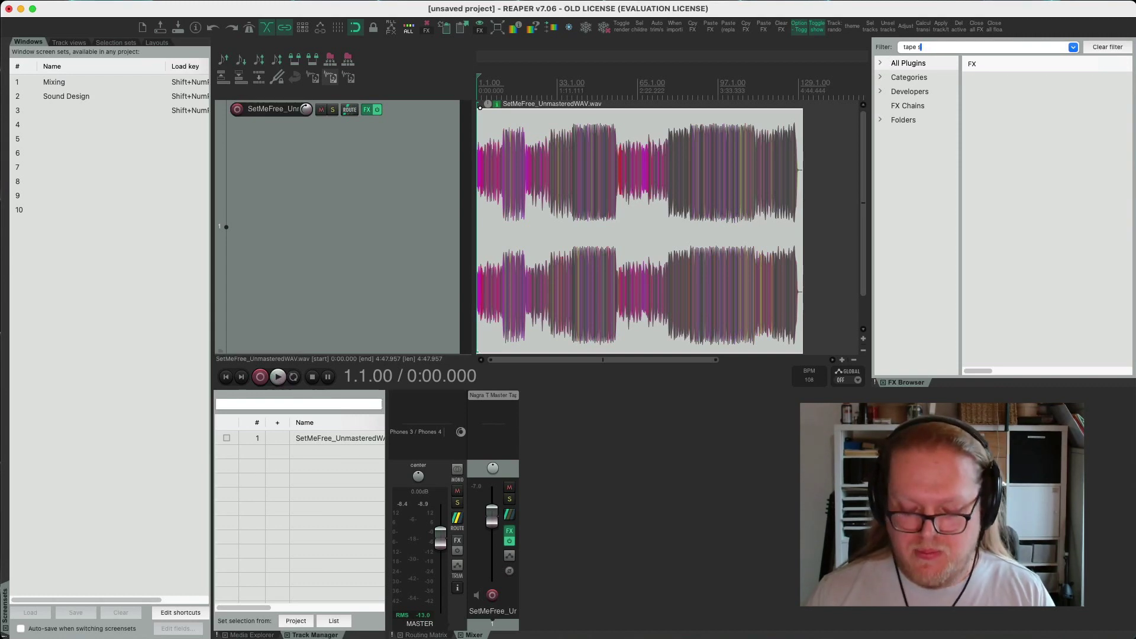
type("of")
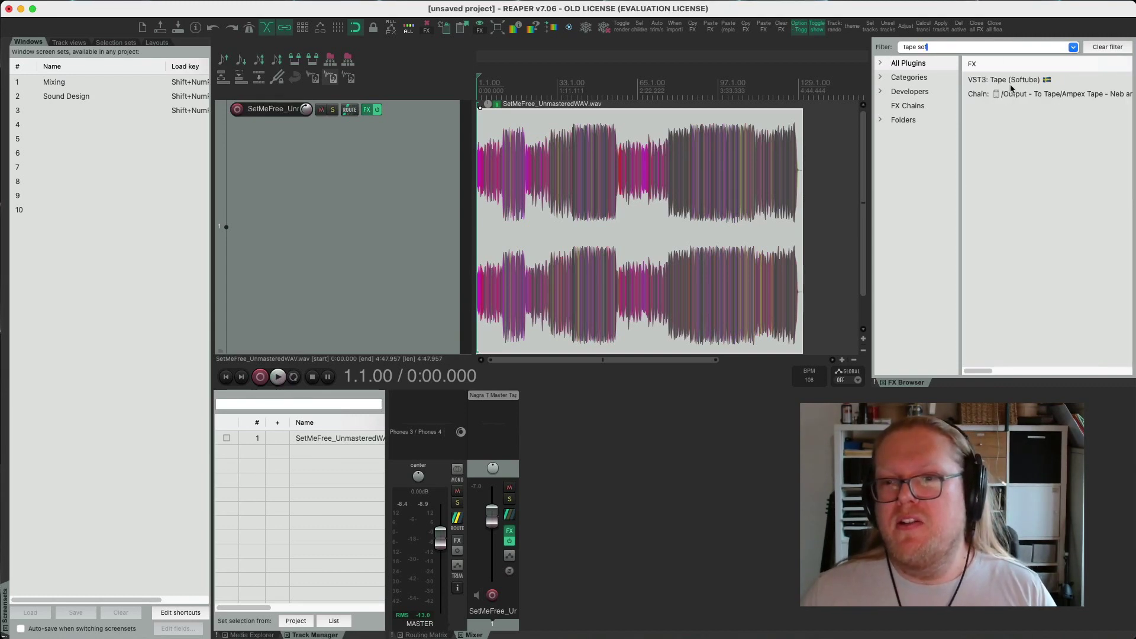
left_click(1015, 80)
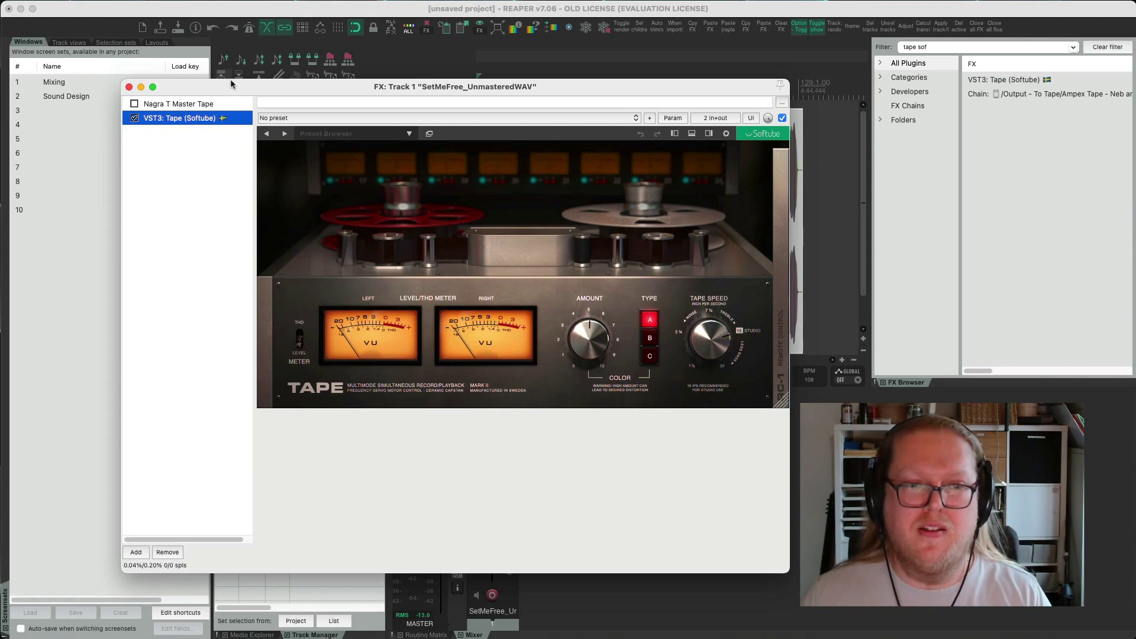
left_click_drag(239, 84, 429, 212)
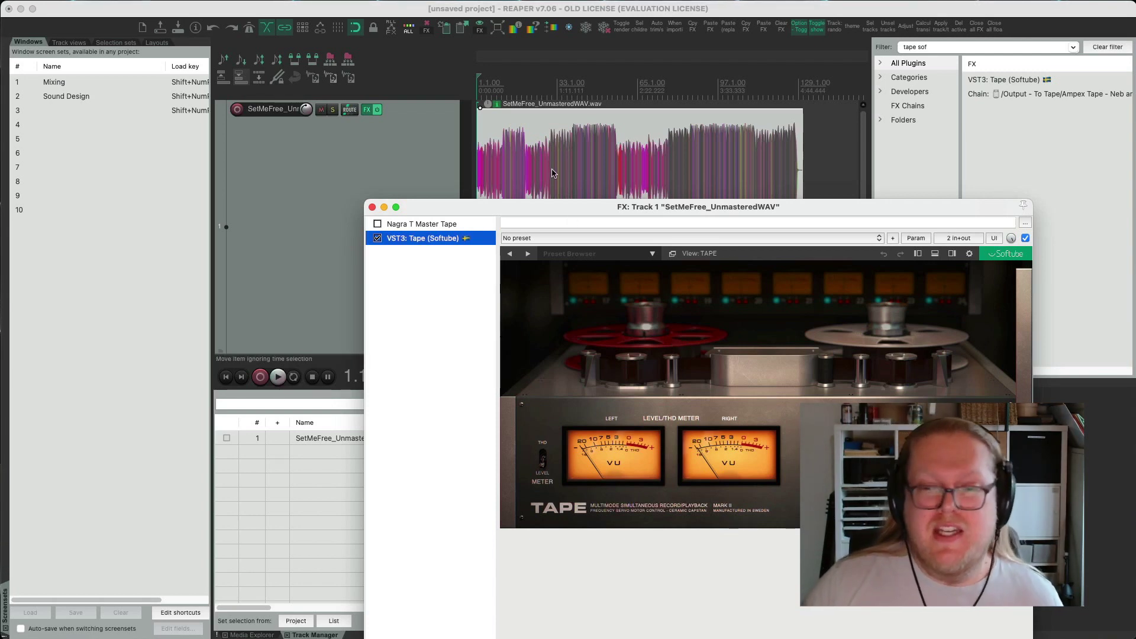
Step: Play the track with Softube Tape in full view, and stop and restart the tape transport from its RC-1 remote control
left_click(398, 294)
key("space")
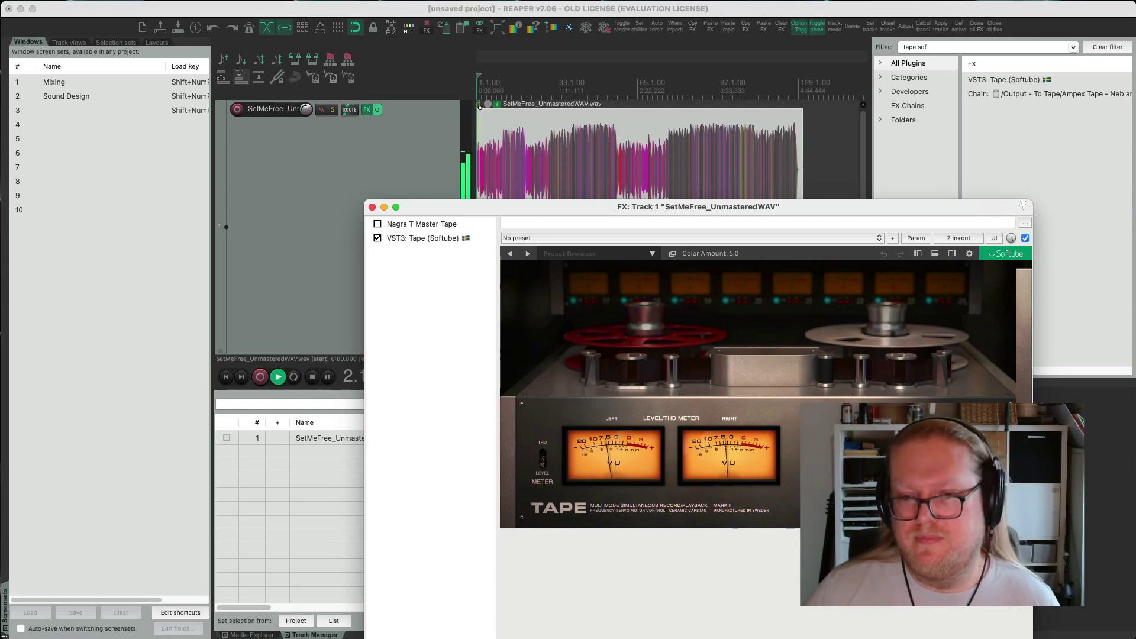
left_click_drag(886, 210, 705, 114)
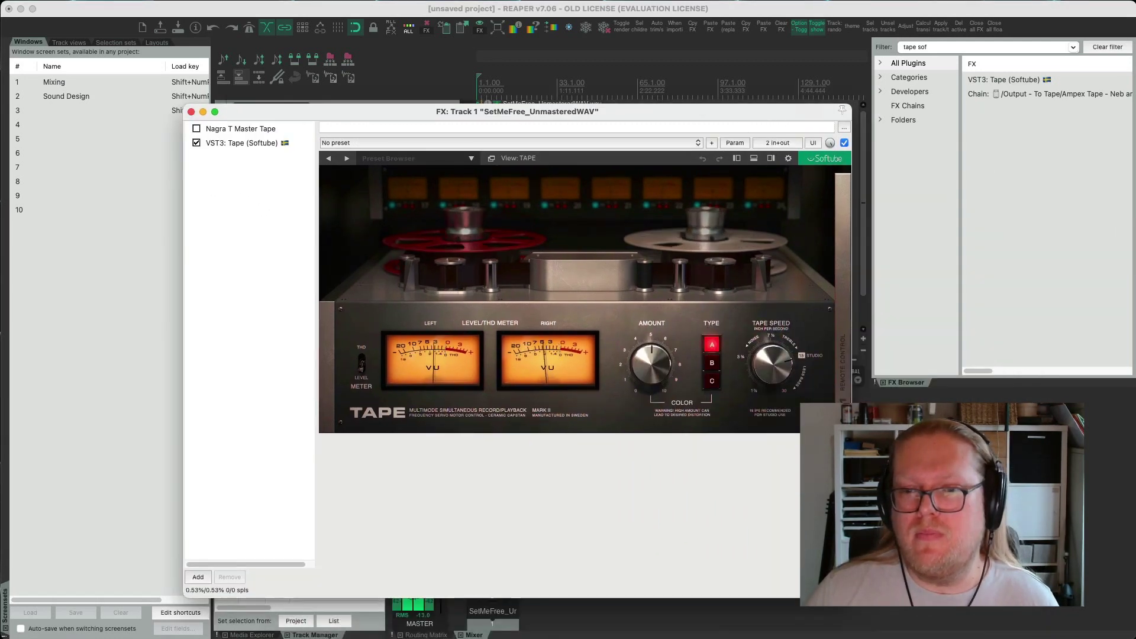
left_click(842, 414)
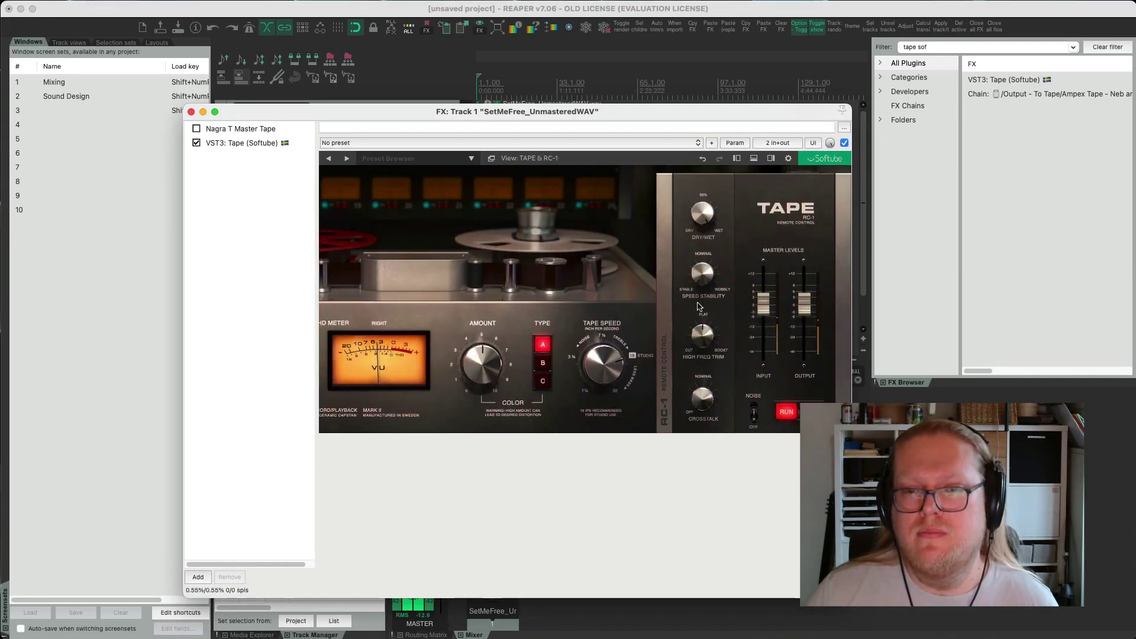
left_click(787, 412)
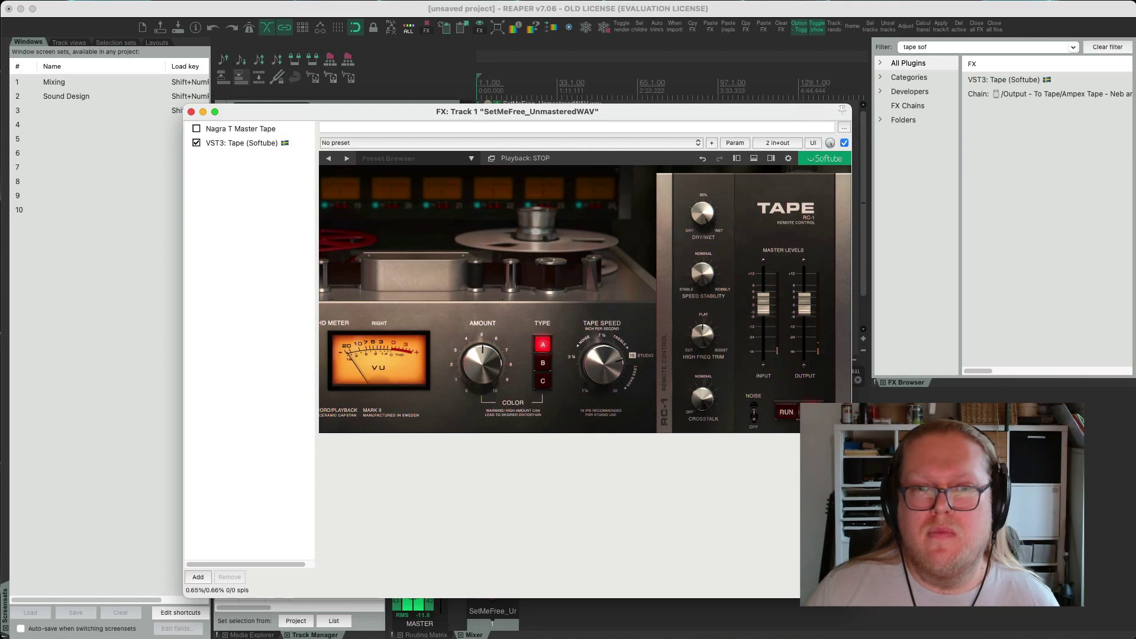
left_click(786, 413)
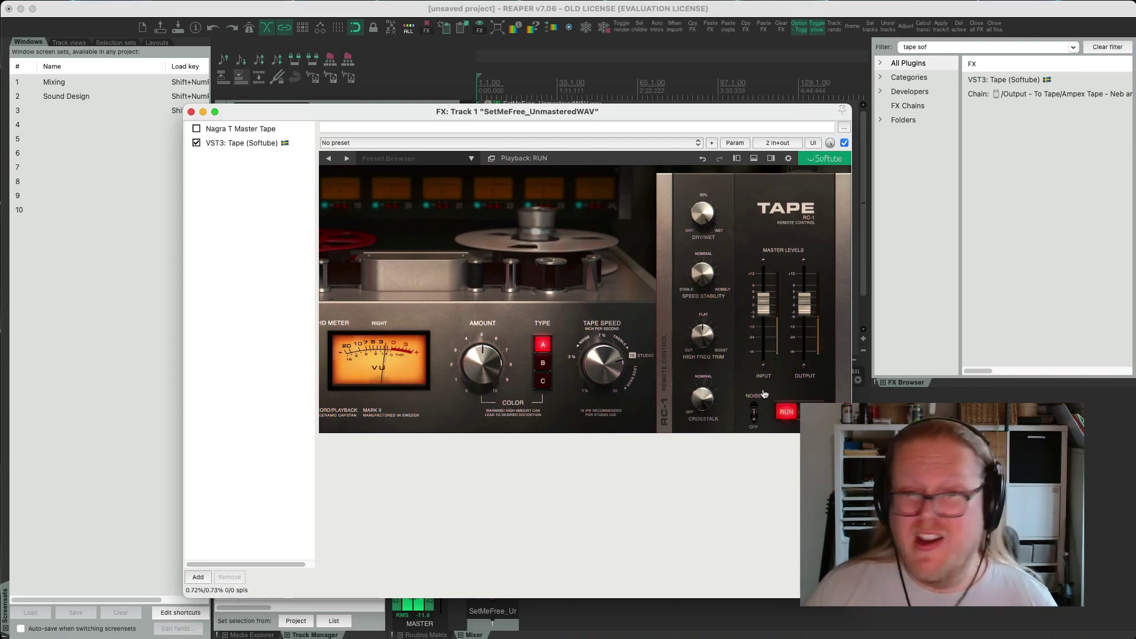
Step: Push the Softube Tape color to amount 10.0 with type C and set the tape speed to 1 7/8 IPS
left_click(543, 363)
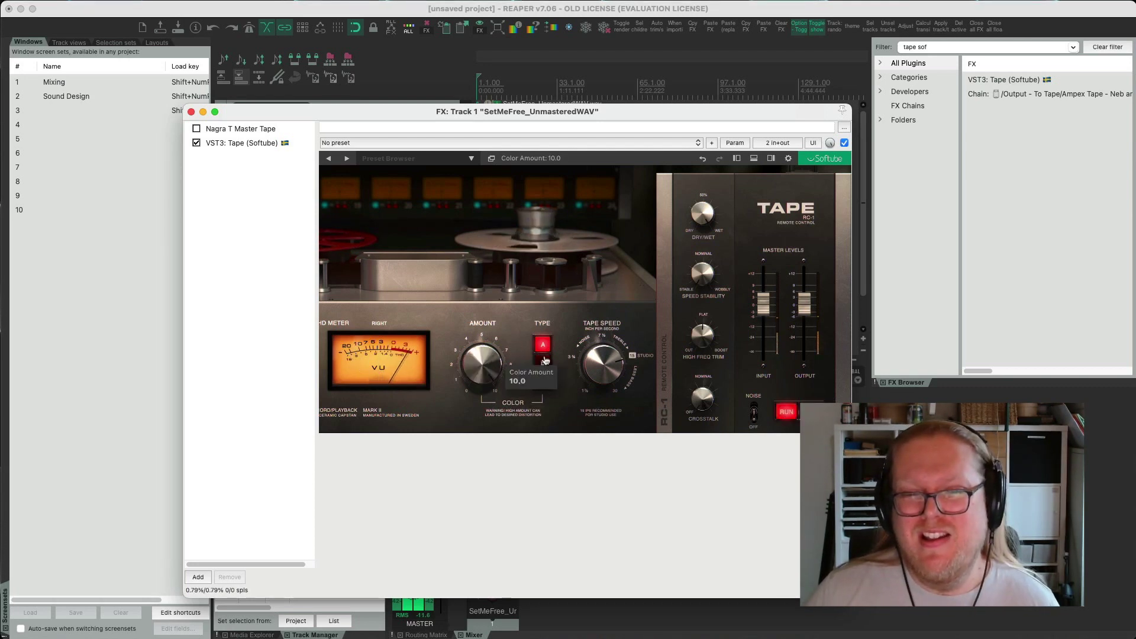
left_click(545, 379)
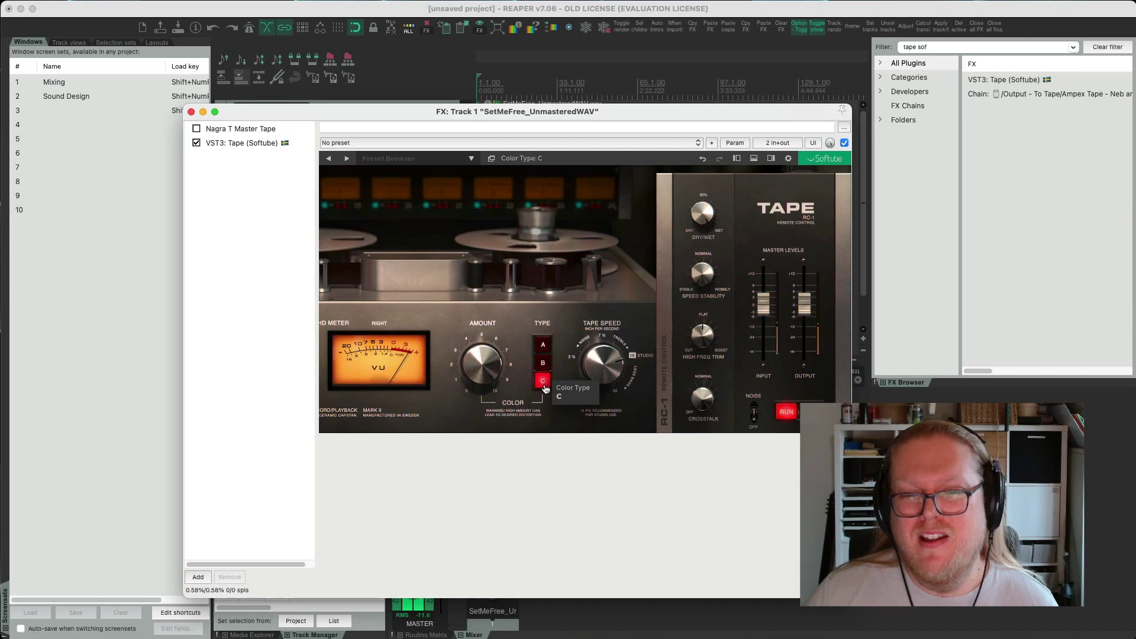
left_click(661, 352)
left_click_drag(771, 364, 712, 454)
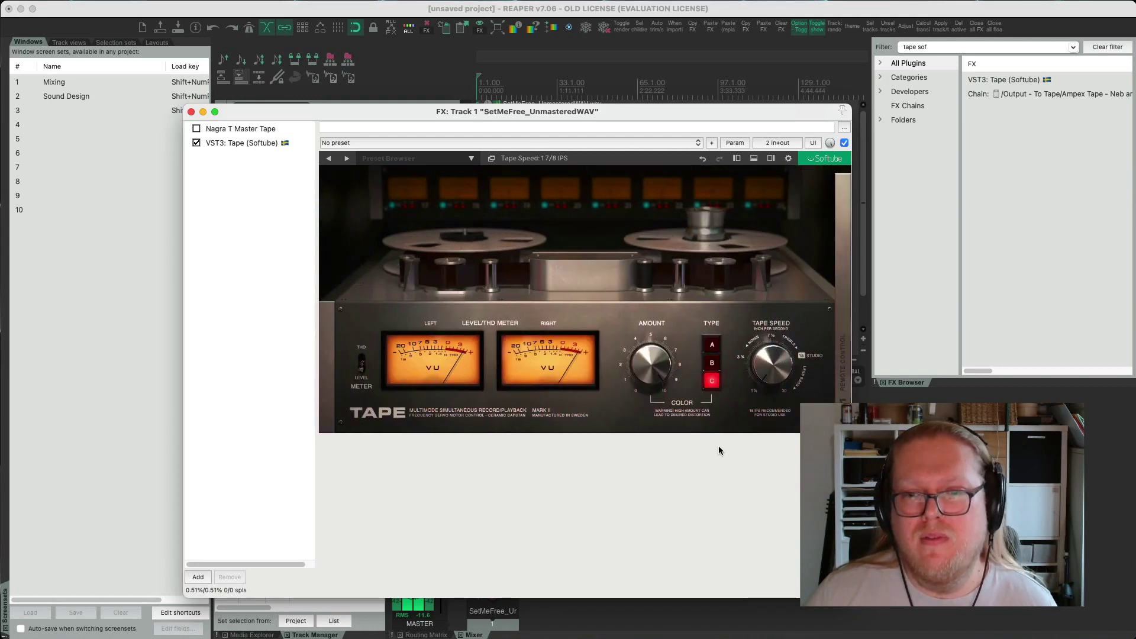
Step: On the RC-1 remote control, set Speed Stability to Wobbly and High Freq Trim to 4.9
left_click(844, 371)
left_click_drag(704, 274, 704, 56)
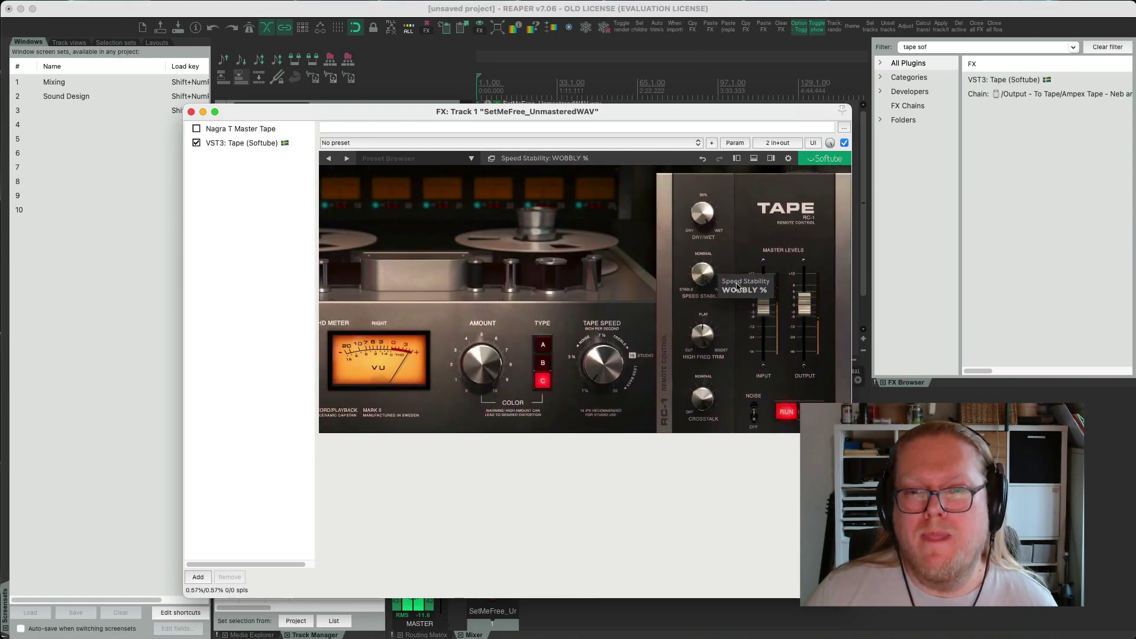
left_click_drag(702, 336, 722, 302)
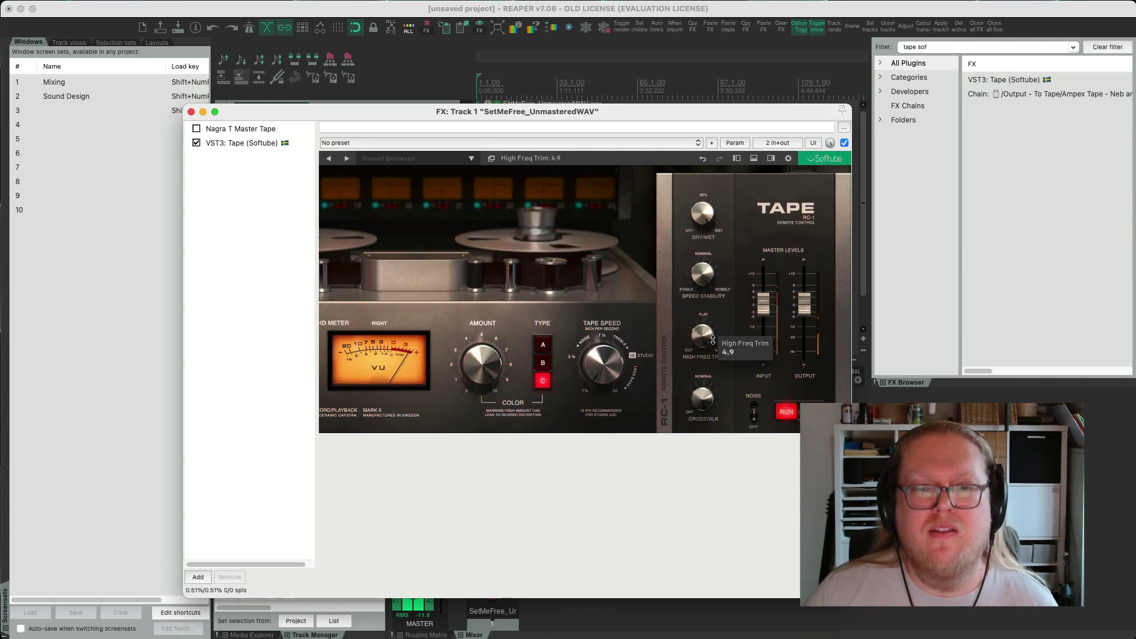
double_click(704, 339)
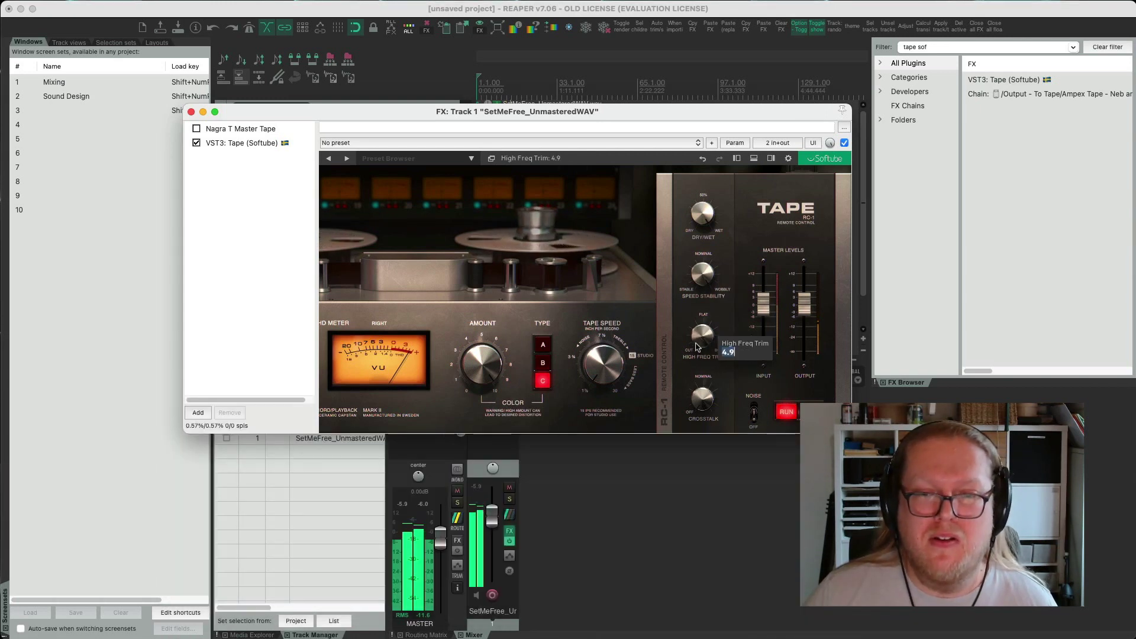
left_click(697, 347)
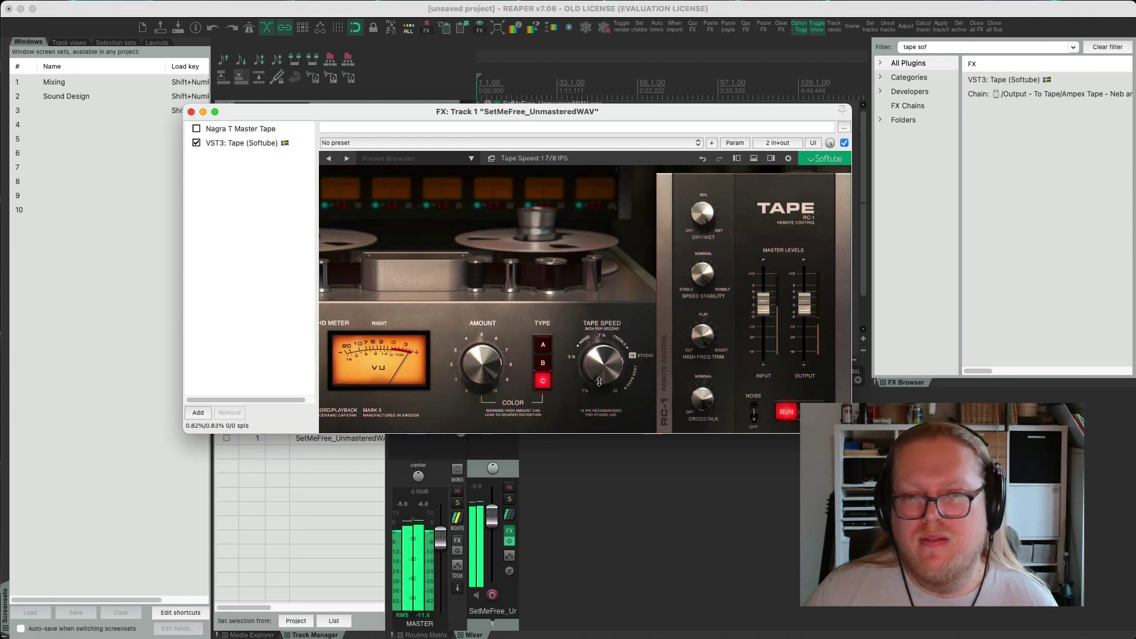
Step: Set the tape speed to 30 IPS and readjust the Speed Stability
left_click_drag(598, 381, 607, 315)
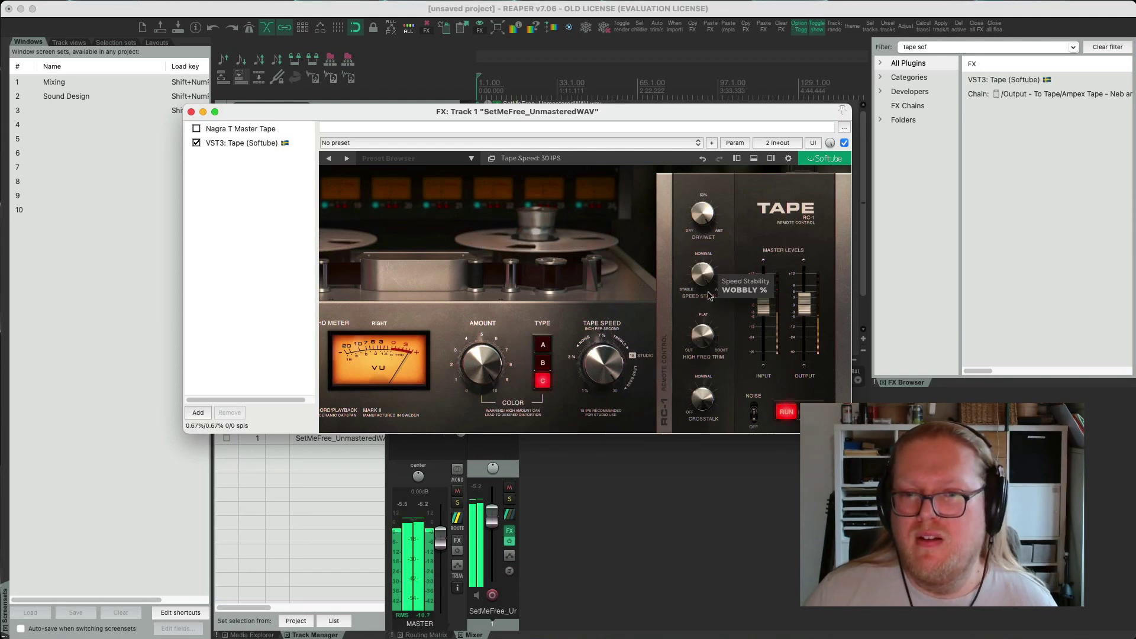
left_click_drag(700, 270, 701, 223)
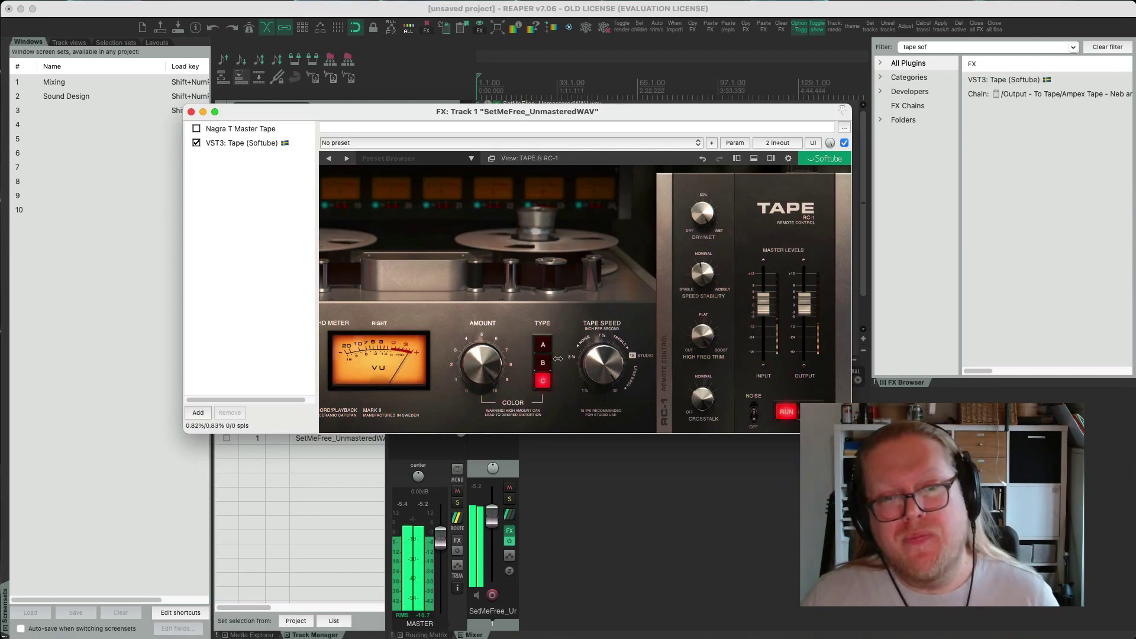
Step: Set the color amount to 4.8, and bypass and re-enable Softube Tape to compare the sound
left_click_drag(481, 363, 479, 417)
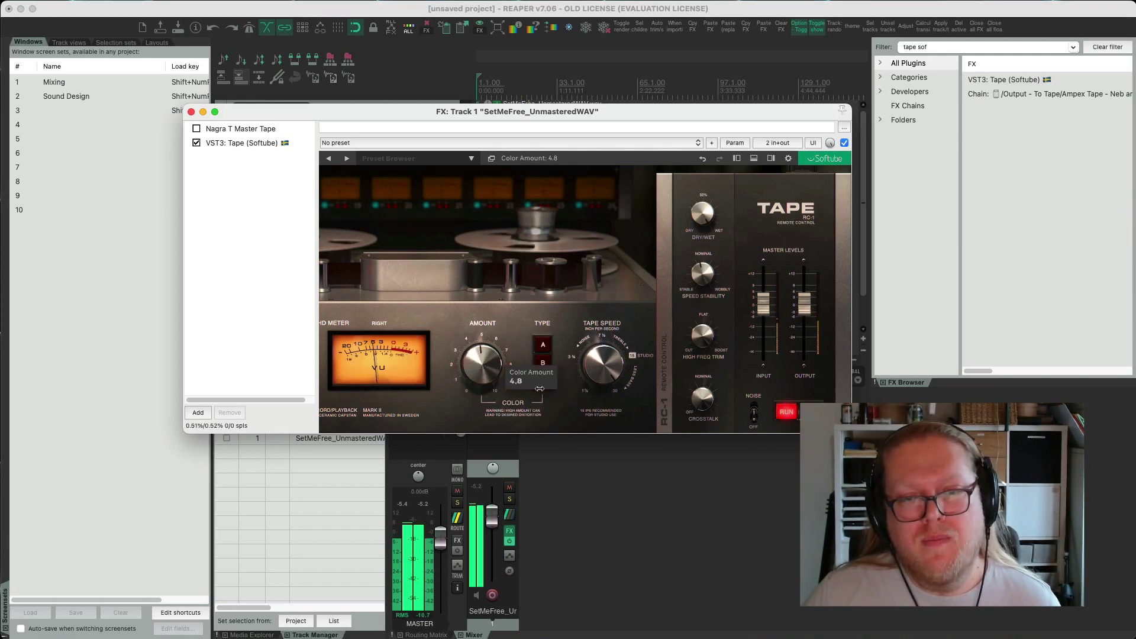
left_click(653, 382)
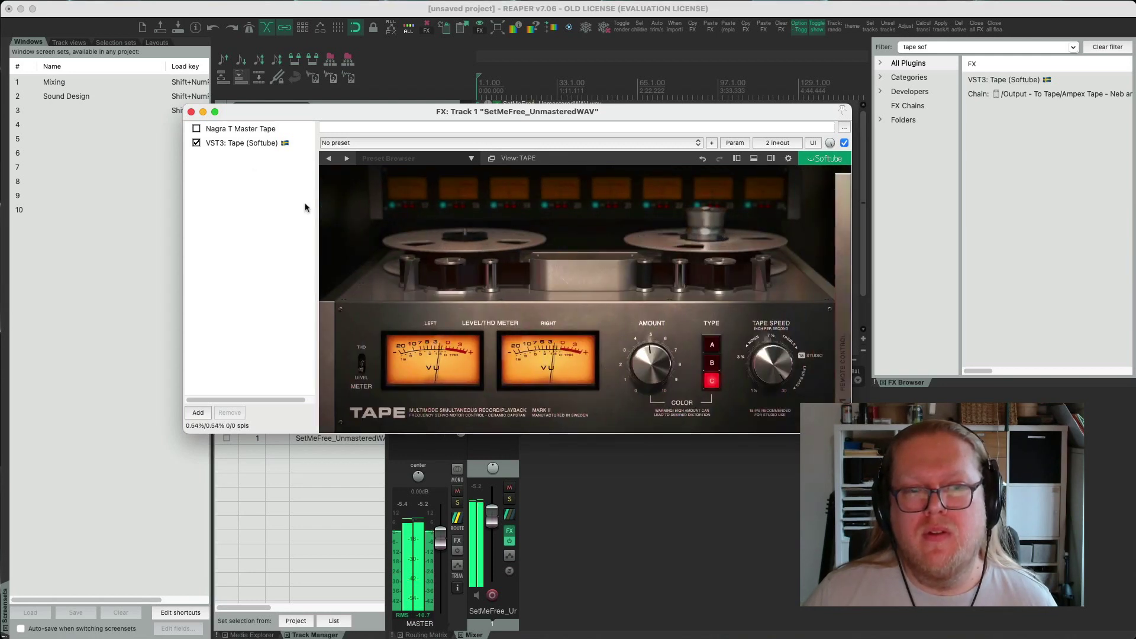
left_click(196, 143)
left_click(197, 144)
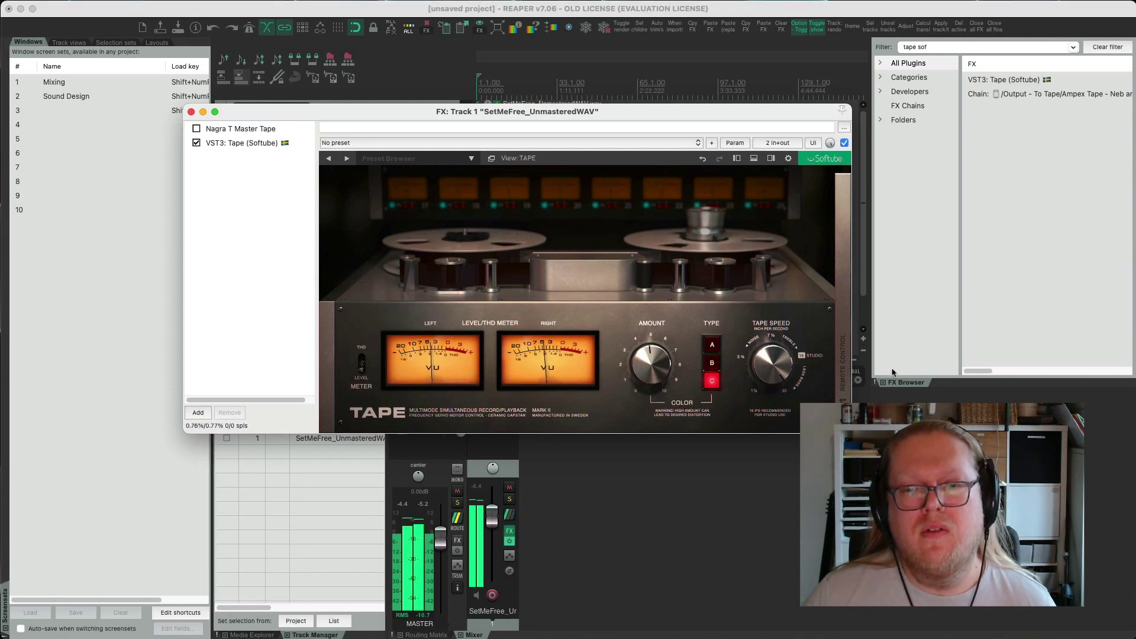
Step: Set High Freq Trim to 0.6 on the remote control and compare the track with Softube Tape bypassed and re-enabled
left_click(843, 379)
left_click_drag(702, 336, 689, 409)
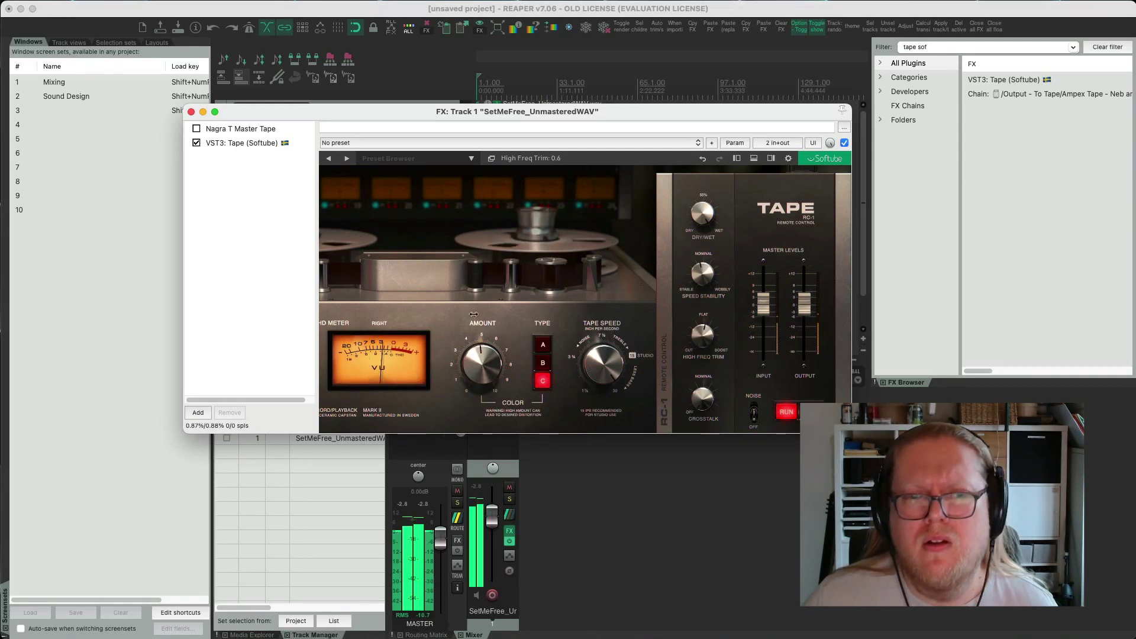
left_click(645, 329)
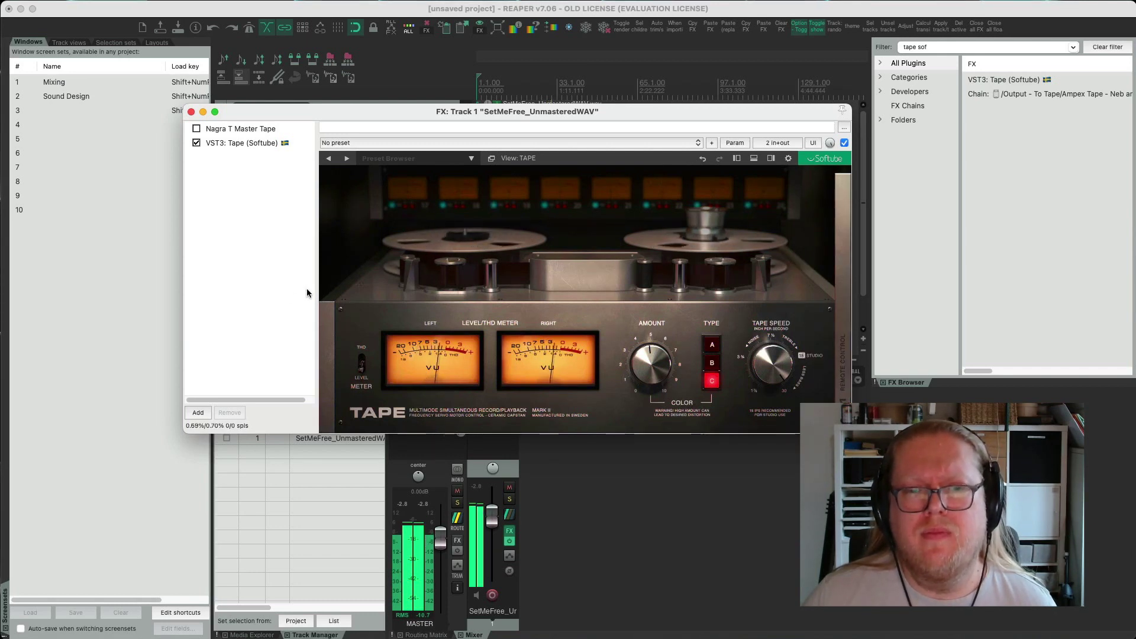
left_click(198, 143)
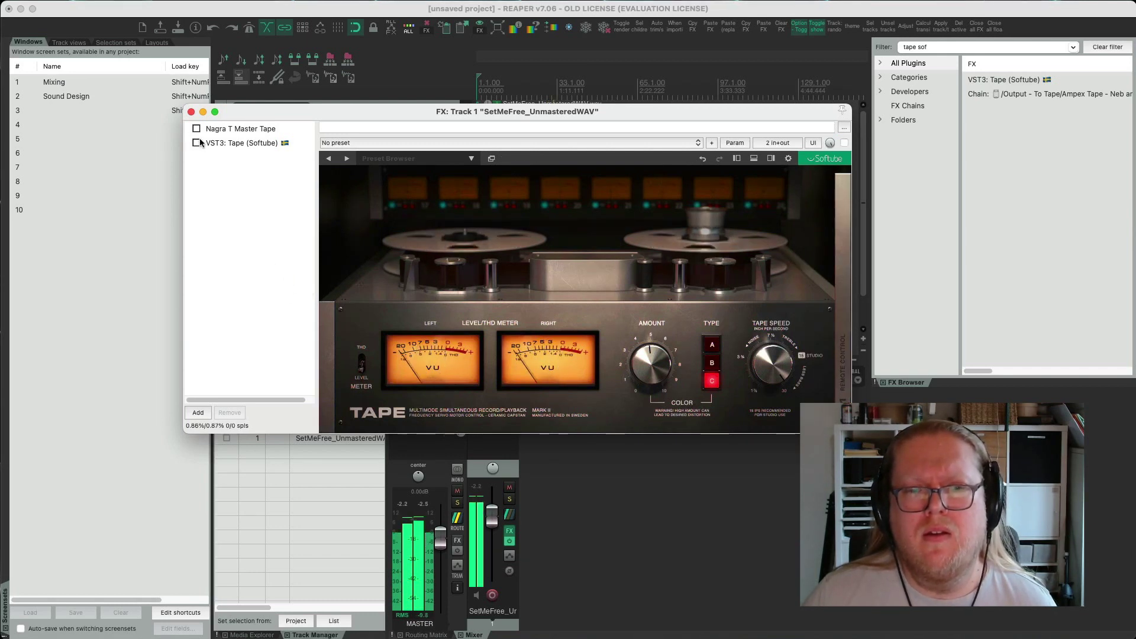
left_click(197, 143)
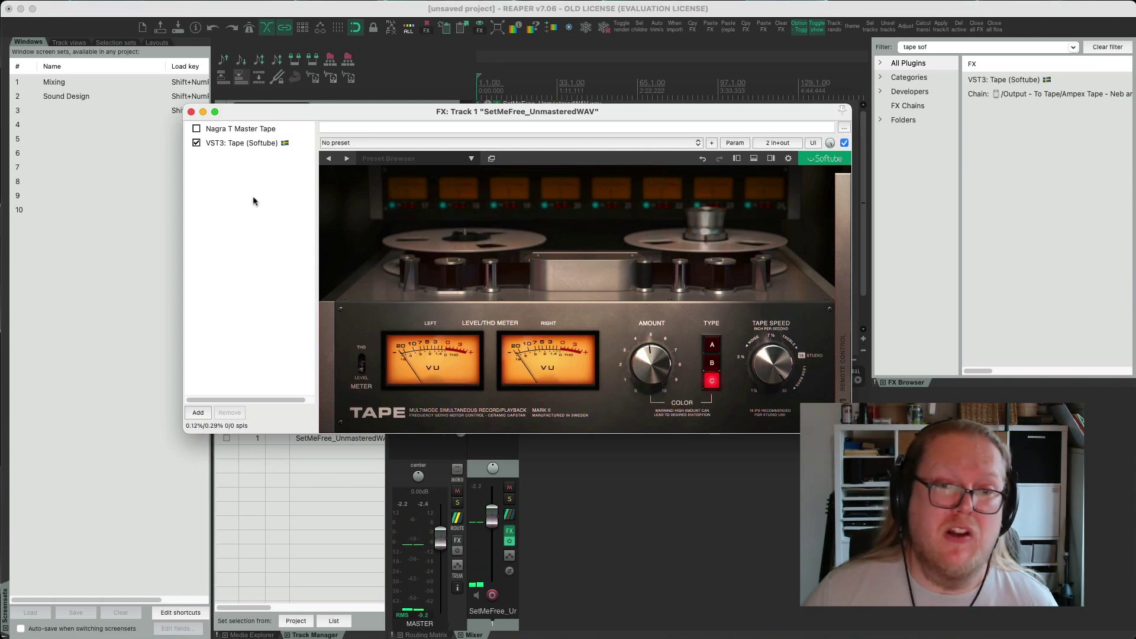
Step: Filter the FX browser for "tape machine", add Virtual Tape Machines (Slate Digital) to the track's FX chain, and bypass Softube Tape
left_click(967, 49)
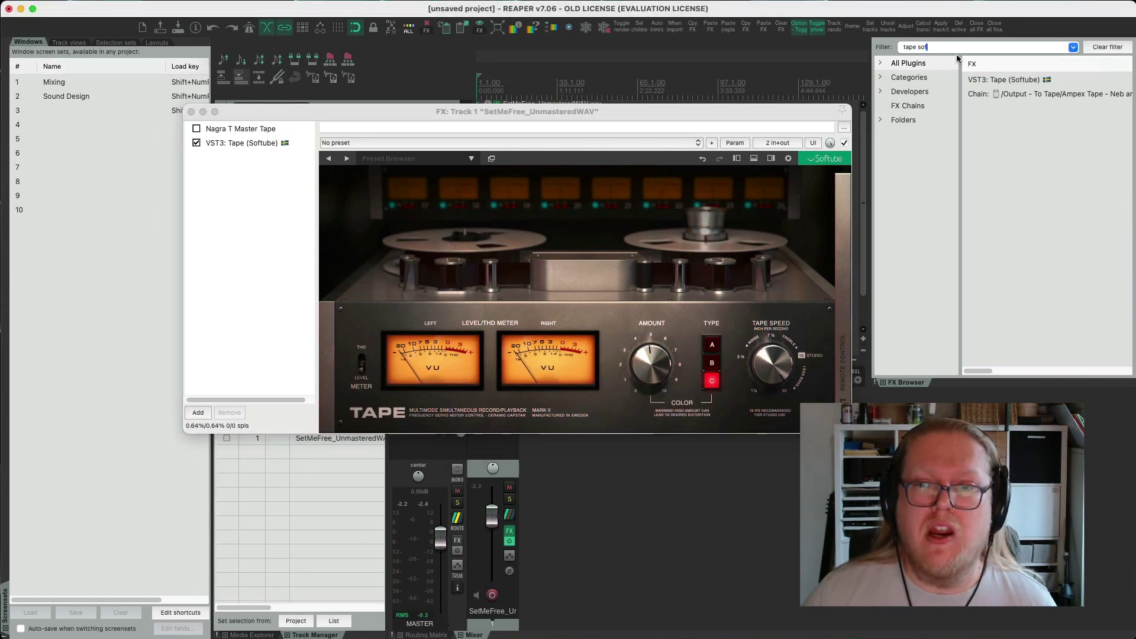
left_click_drag(953, 51, 883, 48)
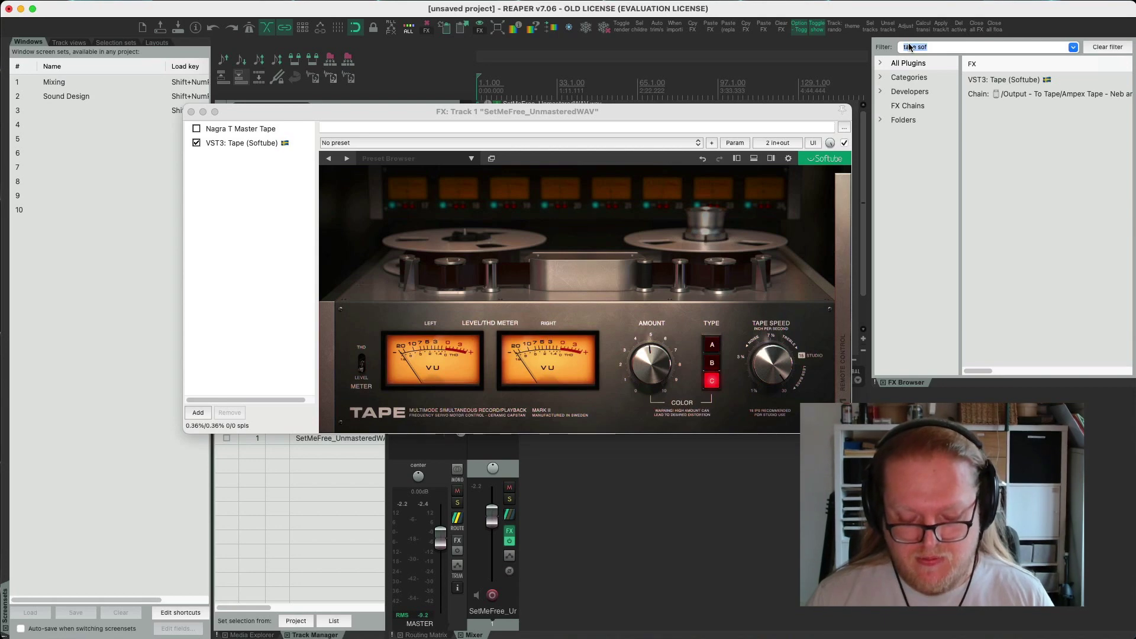
type("tape machine")
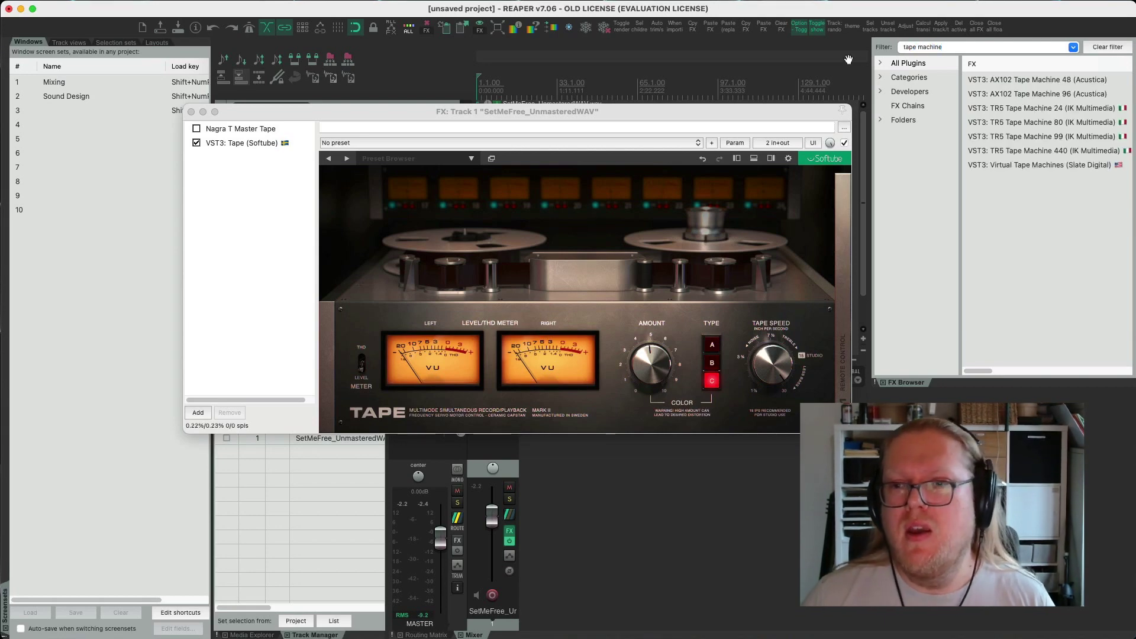
left_click_drag(1015, 170, 197, 151)
left_click(197, 143)
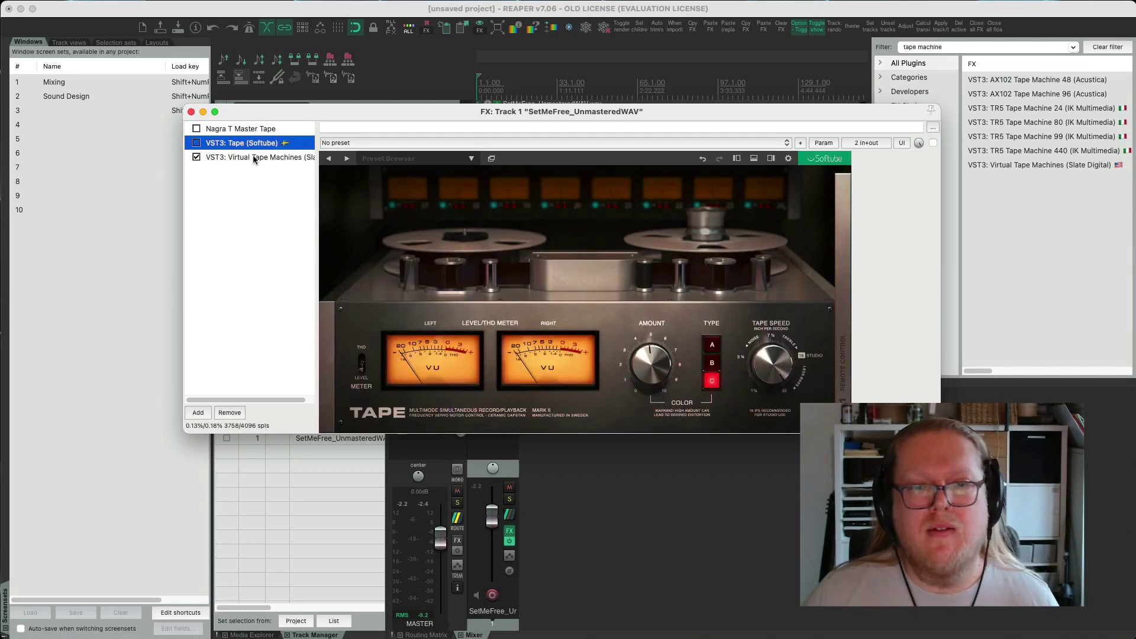
left_click(223, 165)
left_click(229, 159)
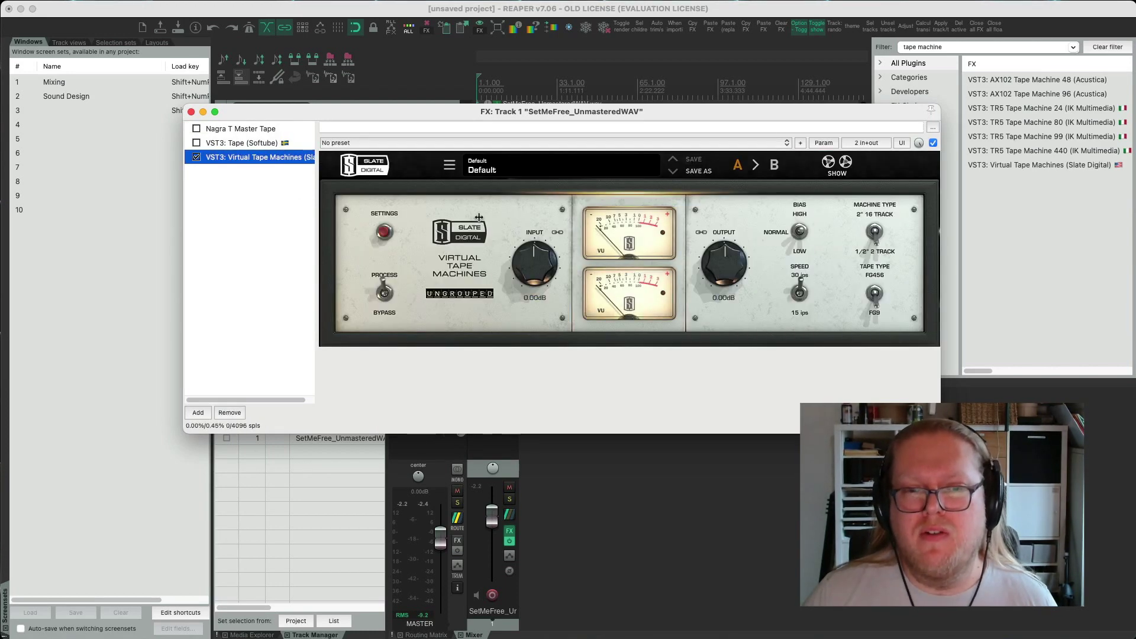
Step: In the Virtual Tape Machines settings, set Wow & Flutter to 100% and raise the Noise Reduction level towards 0 dB
key("space")
left_click(384, 232)
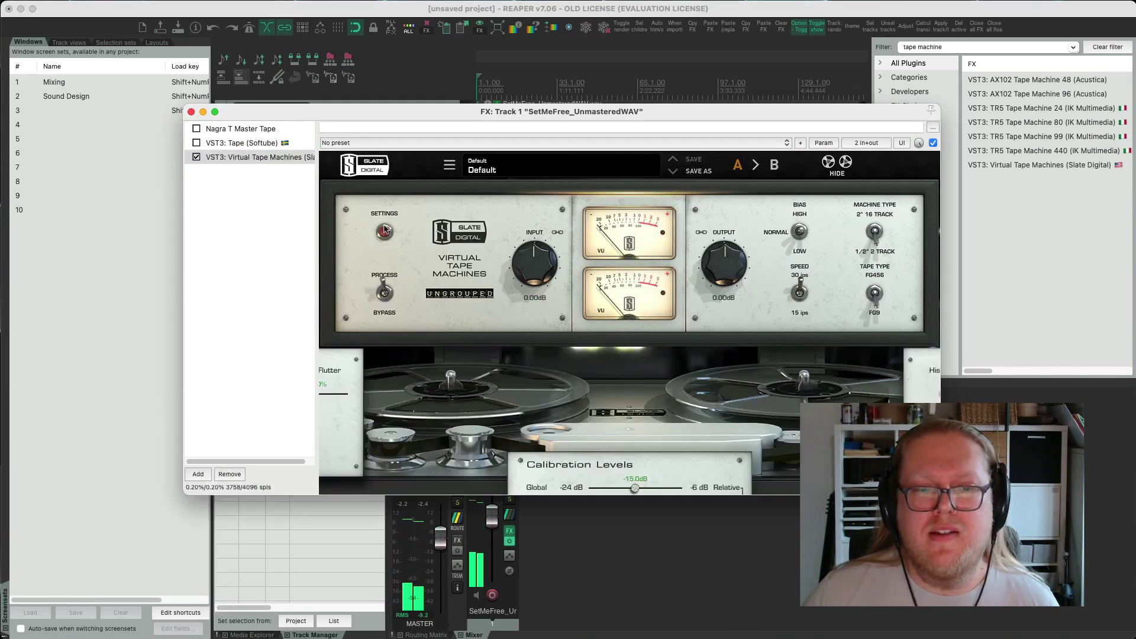
left_click_drag(447, 397, 531, 412)
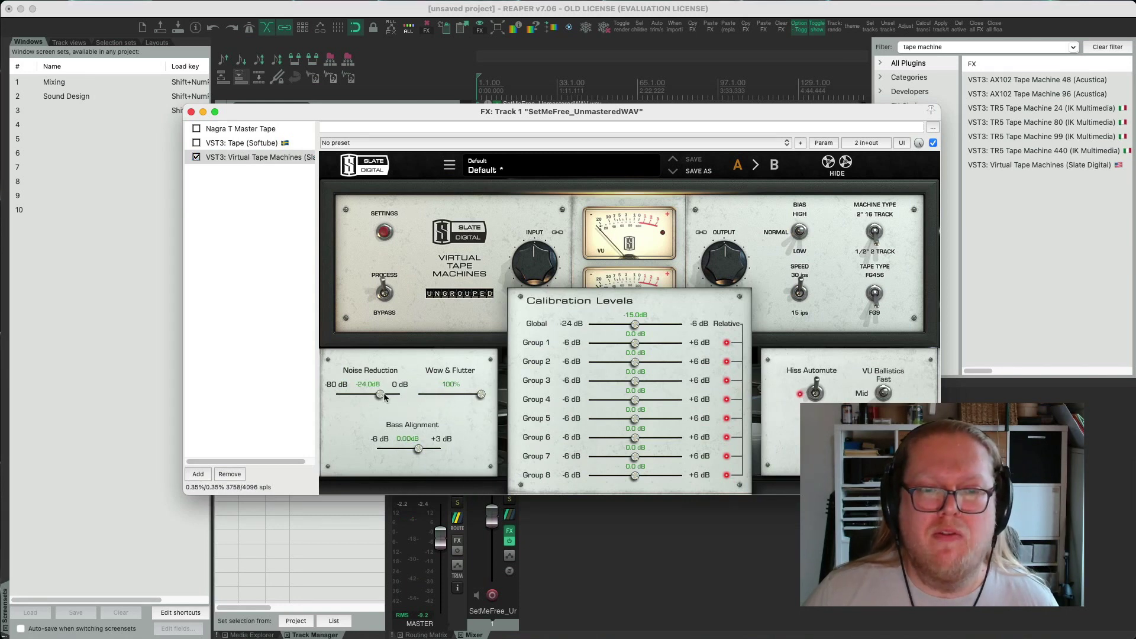
left_click_drag(382, 396, 400, 395)
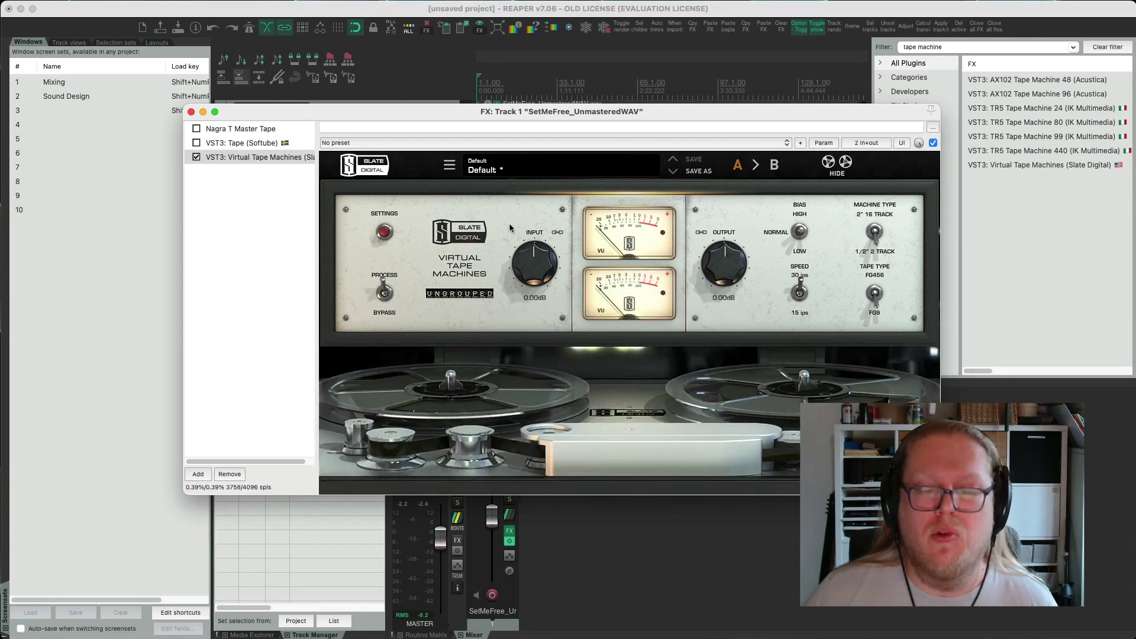
Step: Play the track and lower the Virtual Tape Machines input to -18.0 dB
key("space")
left_click_drag(538, 268, 526, 446)
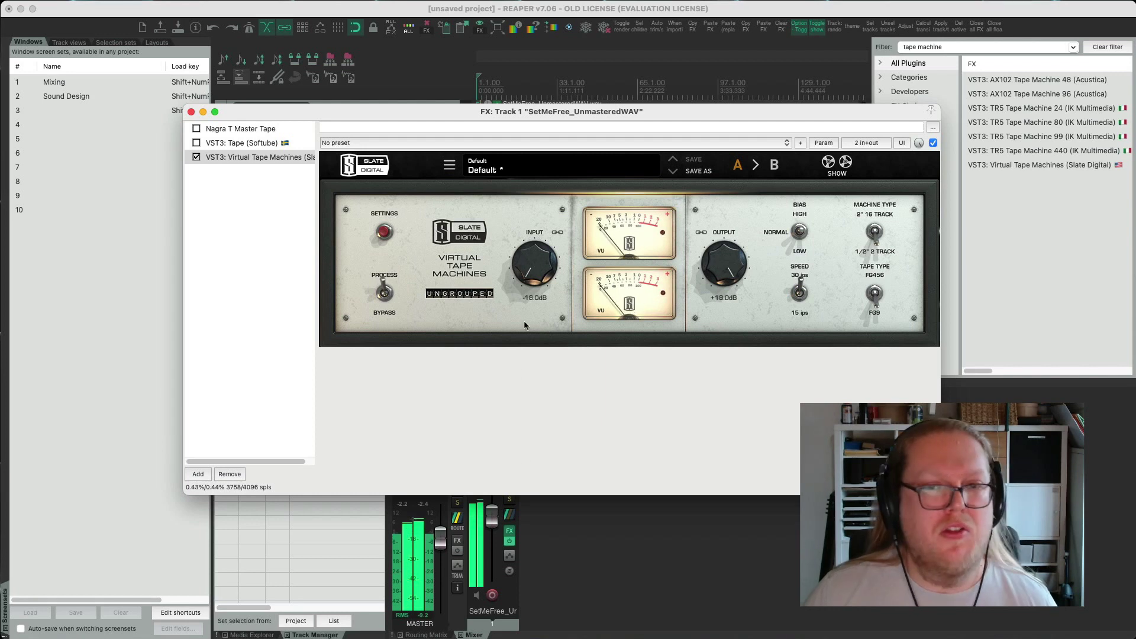
Step: Reset the Virtual Tape Machines input to 0.00 dB and switch the bias to High while the track plays
left_click_drag(535, 267, 537, 140)
double_click(536, 270)
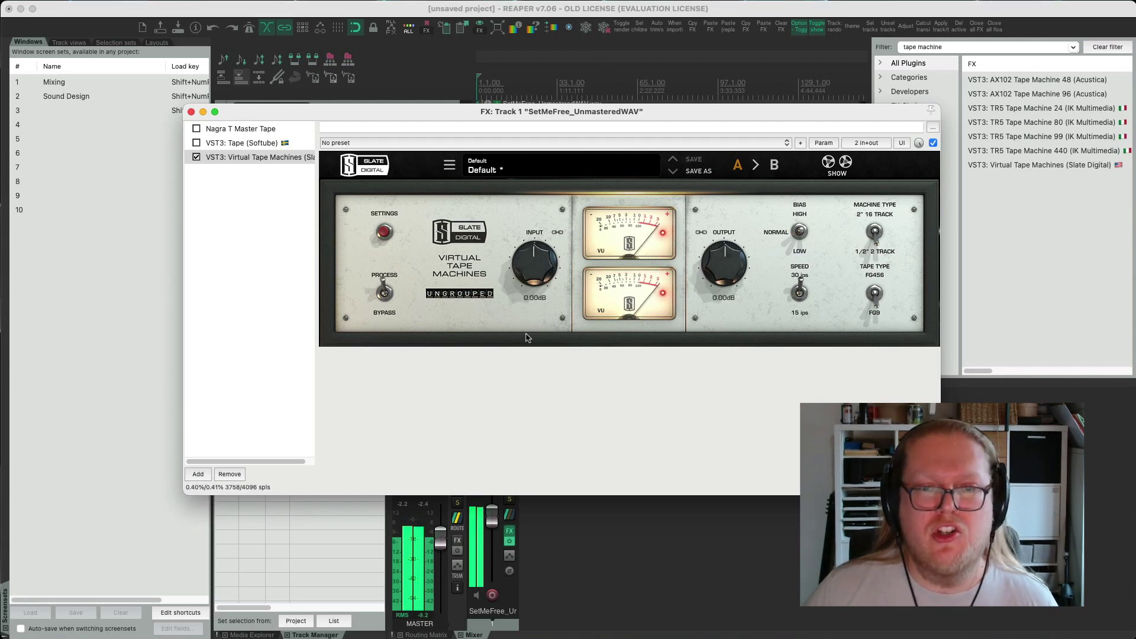
left_click(799, 237)
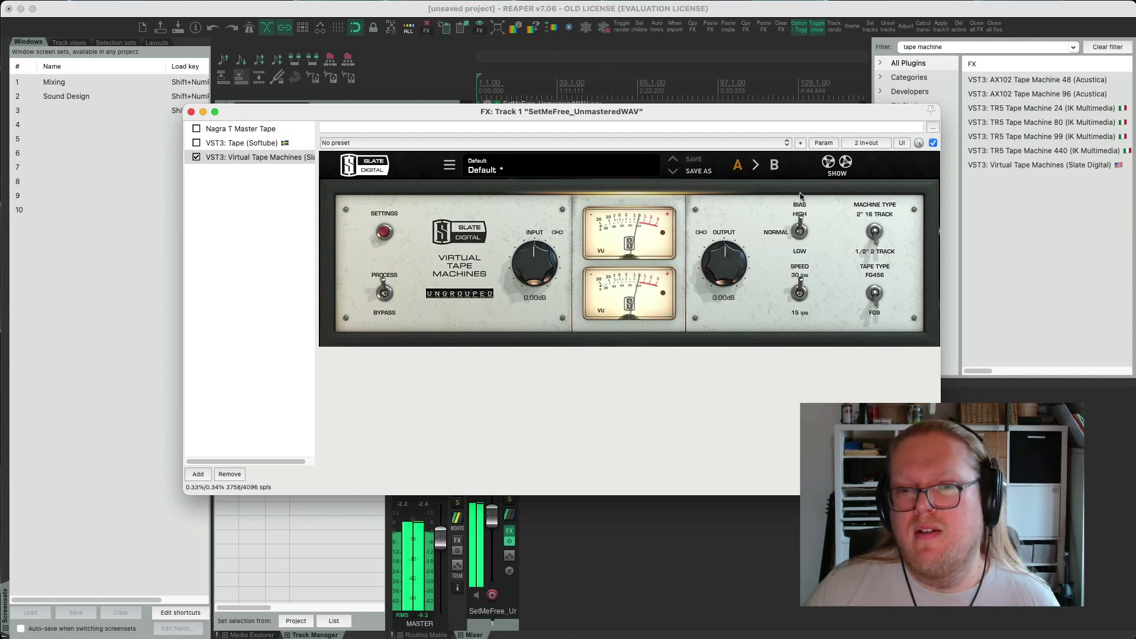
Step: Try the tape type and machine type switches during playback, and set the tape speed to 15 ips
left_click(875, 293)
left_click(877, 237)
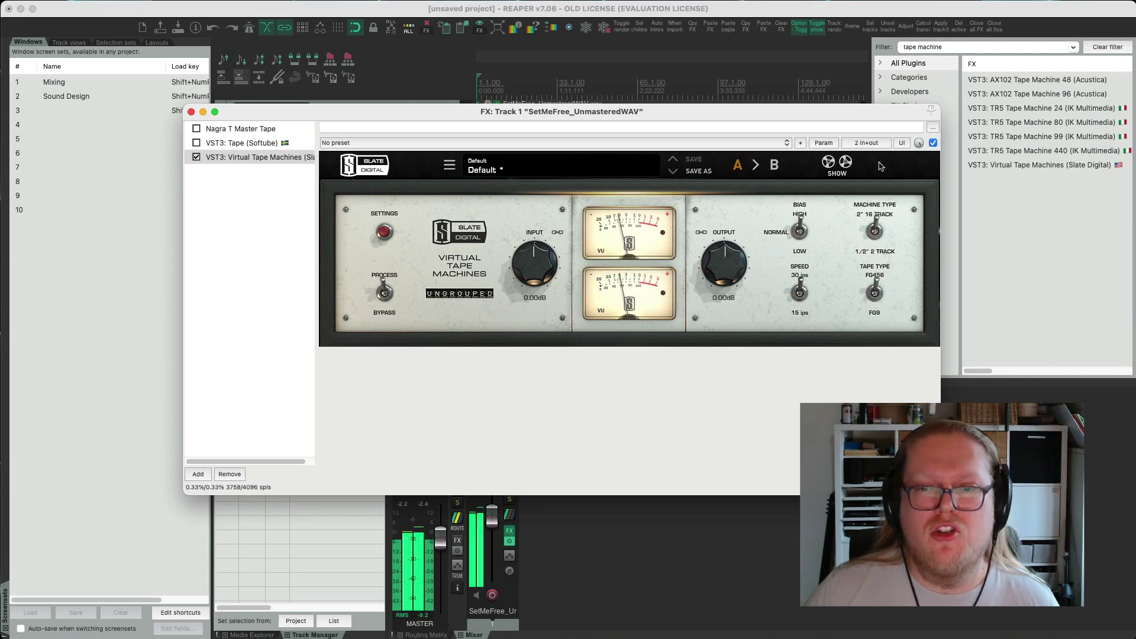
left_click(875, 233)
left_click(800, 294)
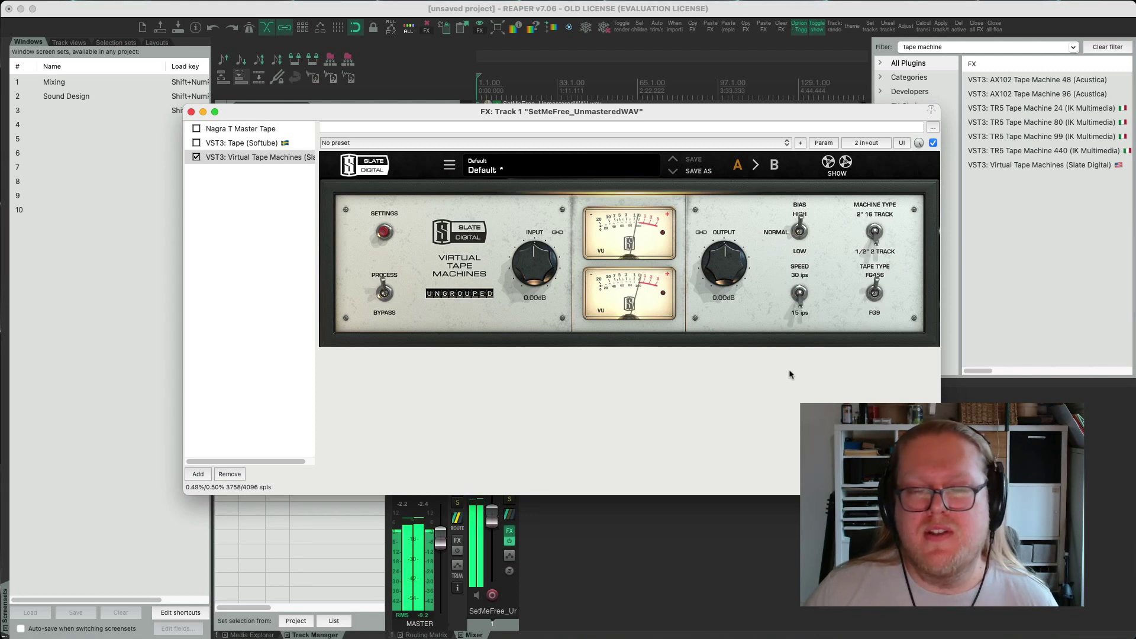
Step: Toggle the tape type between FG456 and FG9, and return the bias to Normal
left_click(874, 287)
left_click(875, 291)
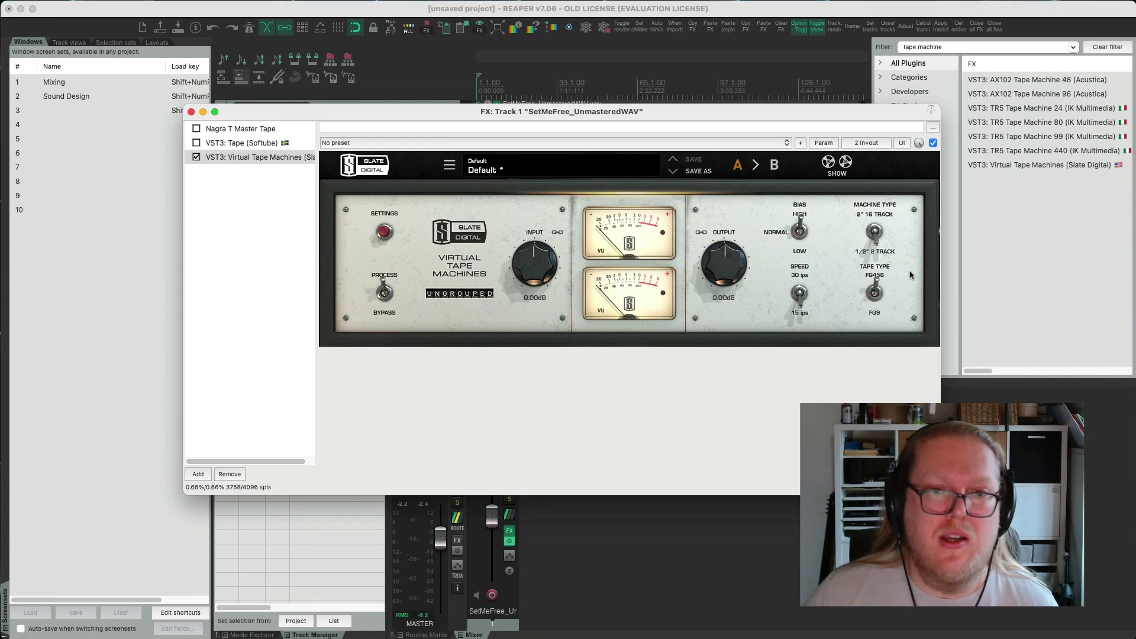
left_click(878, 293)
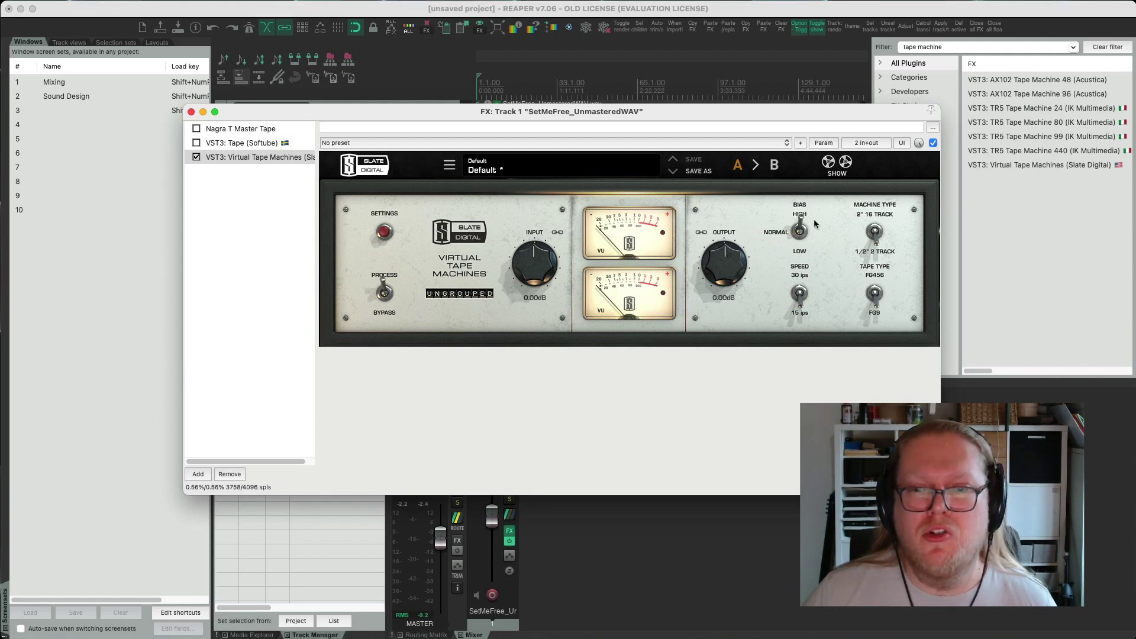
left_click(800, 230)
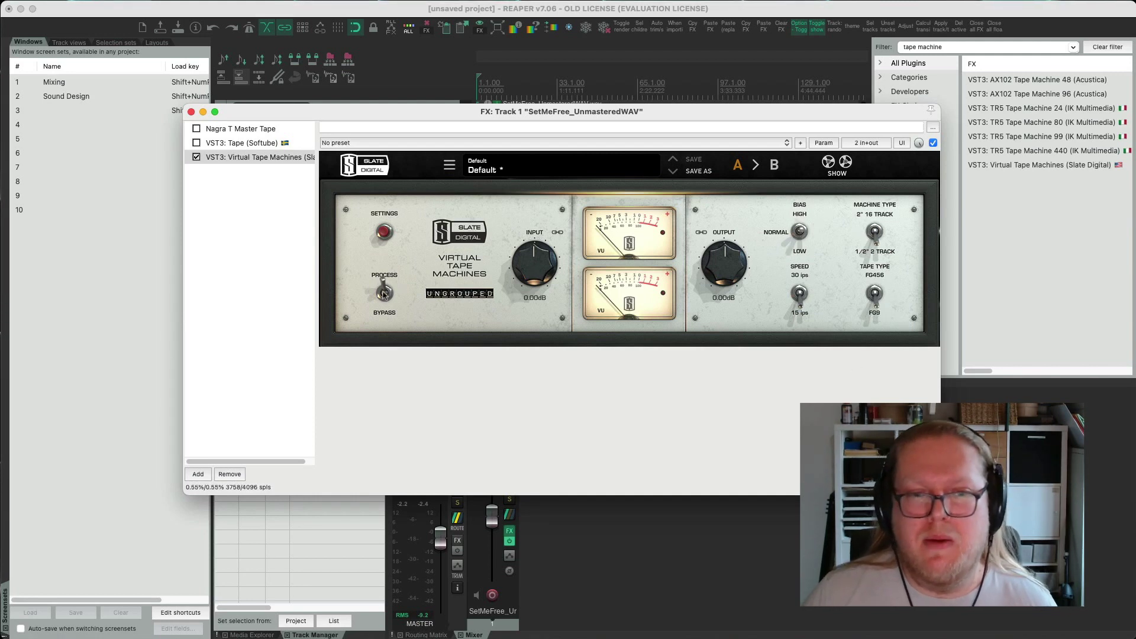
Step: Look over the Bass Alignment and calibration levels in the Virtual Tape Machines settings with a short playback, then close the settings
left_click(385, 232)
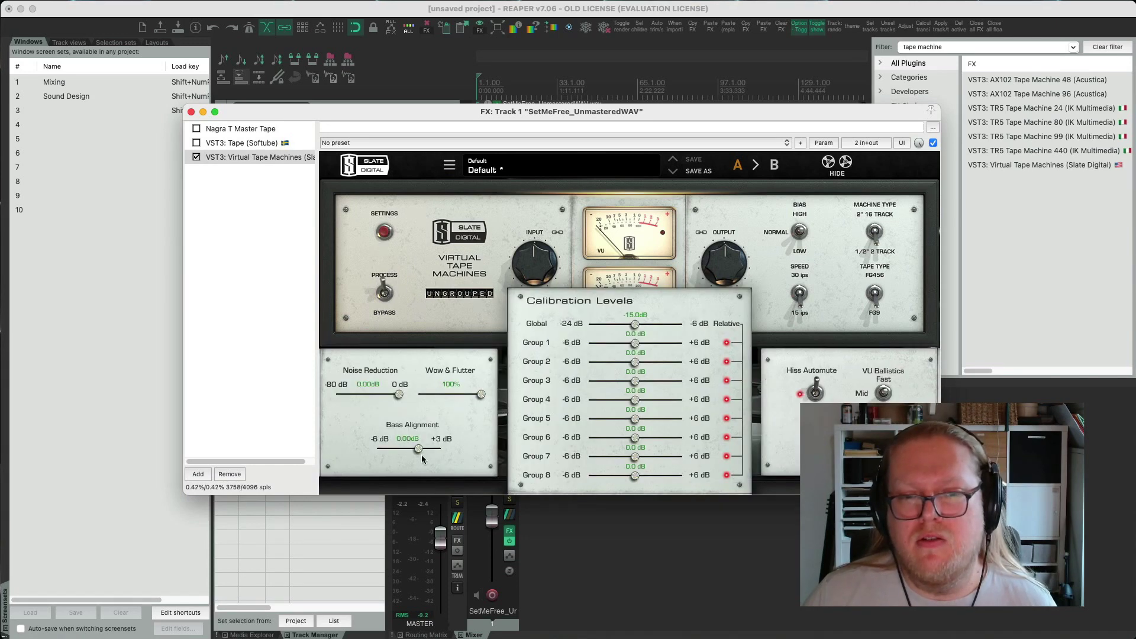
mouse_move(417, 450)
left_mouse_down()
mouse_move(355, 450)
mouse_move(448, 449)
mouse_move(421, 447)
left_mouse_up()
key("space")
key("space")
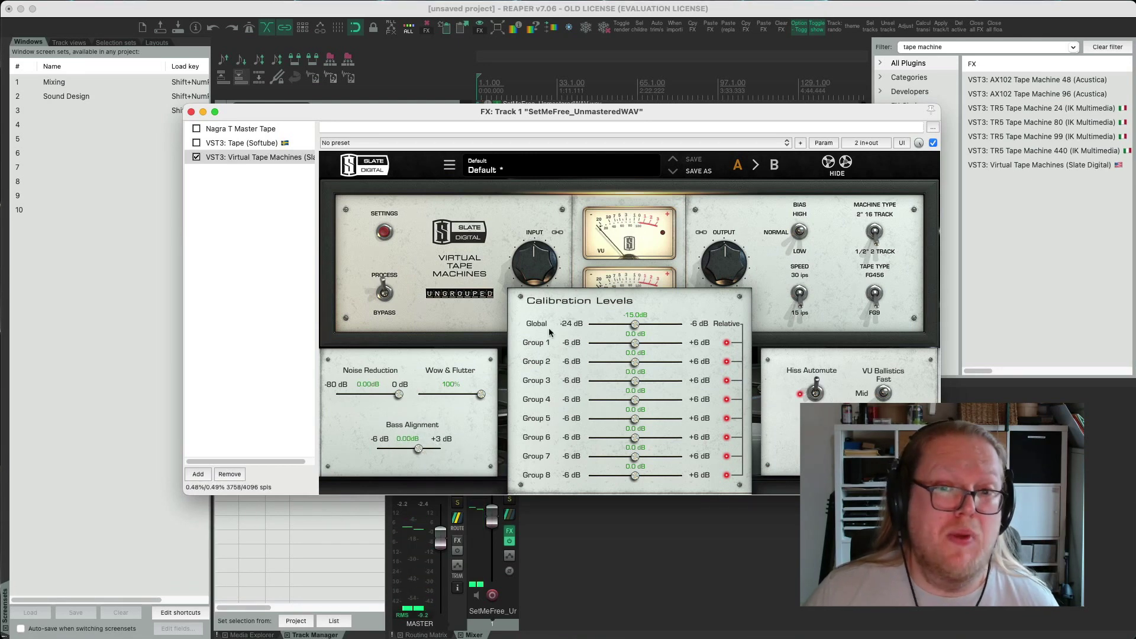
left_click(384, 232)
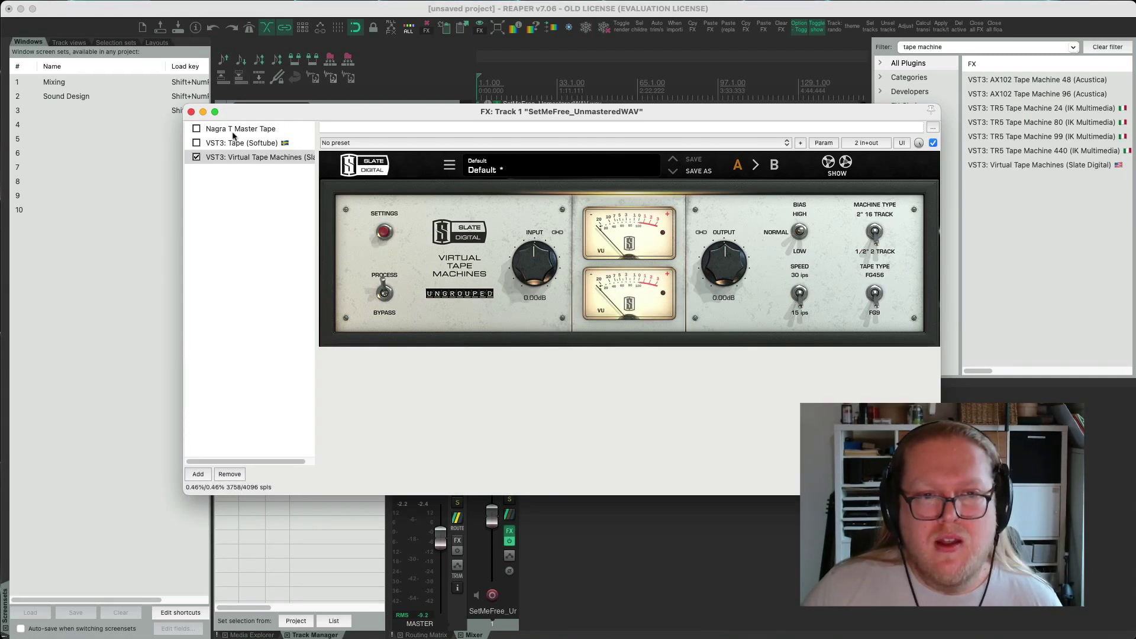
Step: Remove Virtual Tape Machines and Softube Tape from the track's FX chain, keeping only the Nagra T Master Tape container
left_click(247, 204)
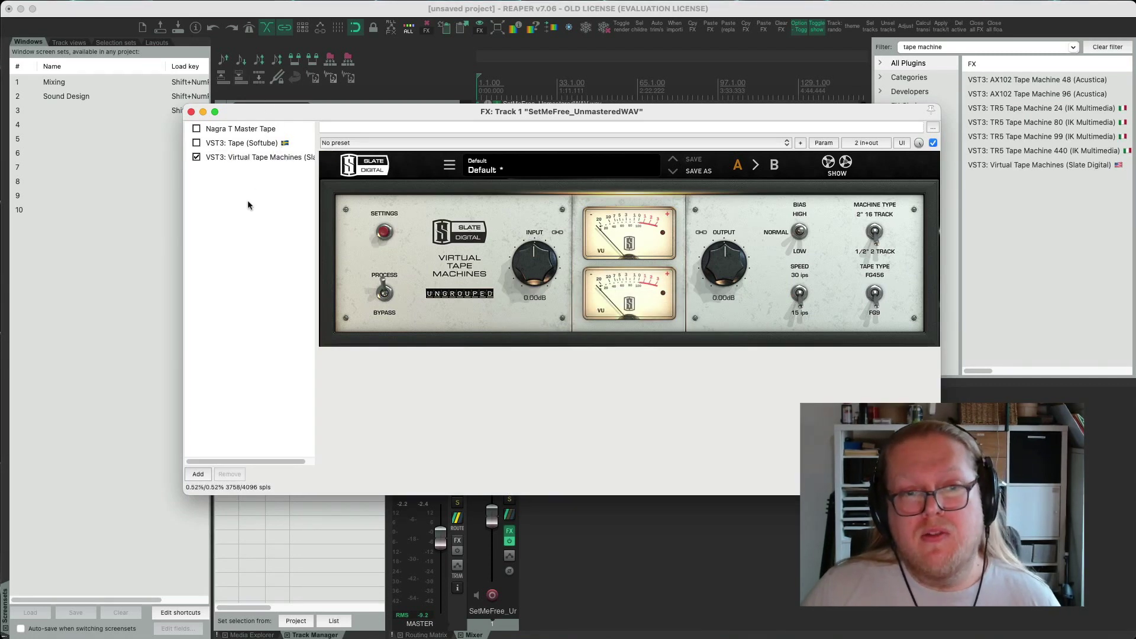
left_click(259, 161)
left_click(230, 475)
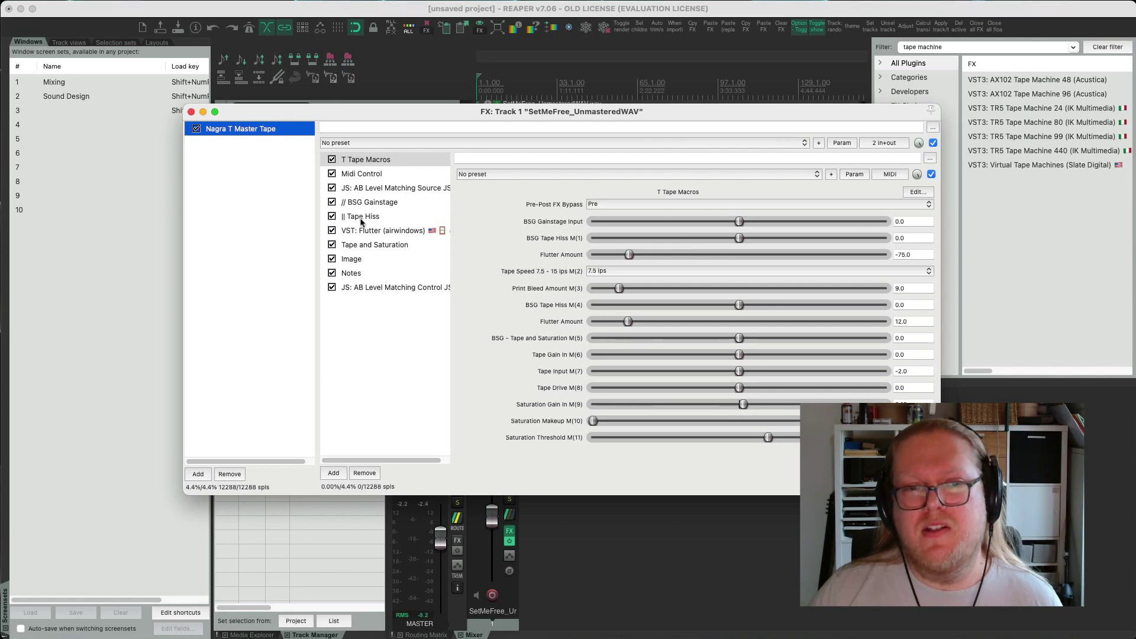
Step: Examine the nested Tape L chain under Tape and Saturation and the reference photo under Image, fitting the FX window on screen
left_click(367, 243)
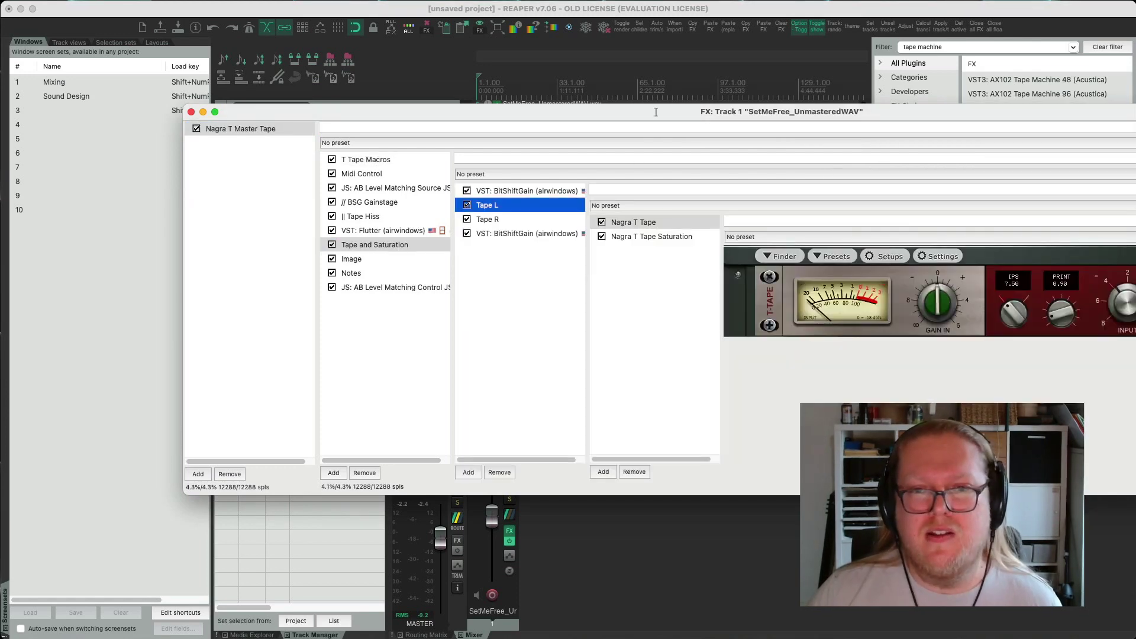
left_click_drag(647, 109, 430, 71)
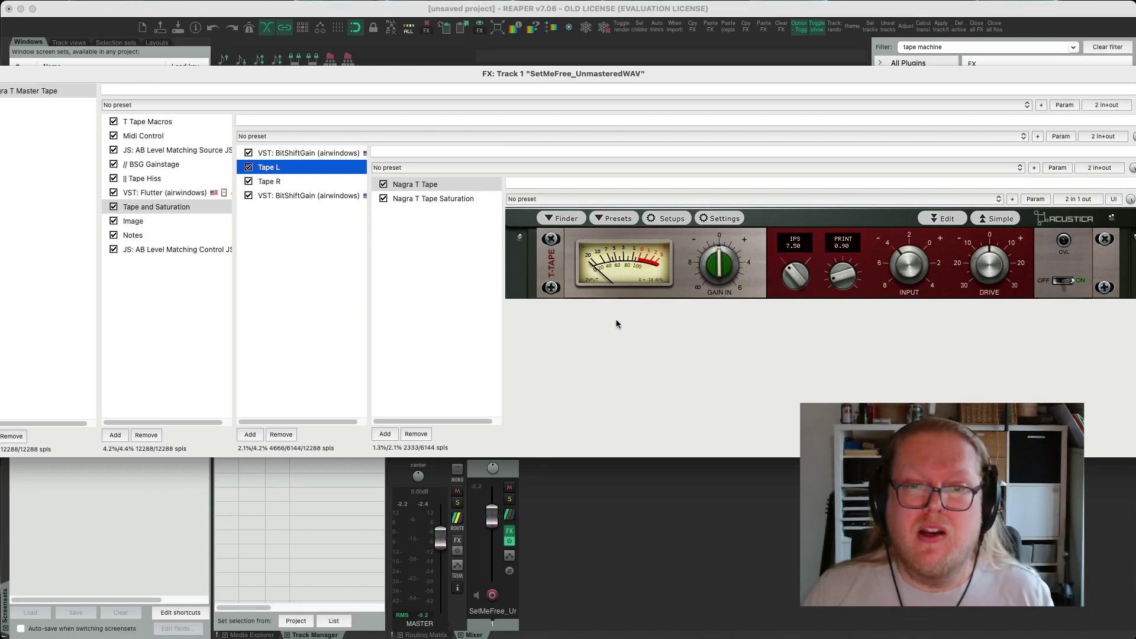
left_click(137, 223)
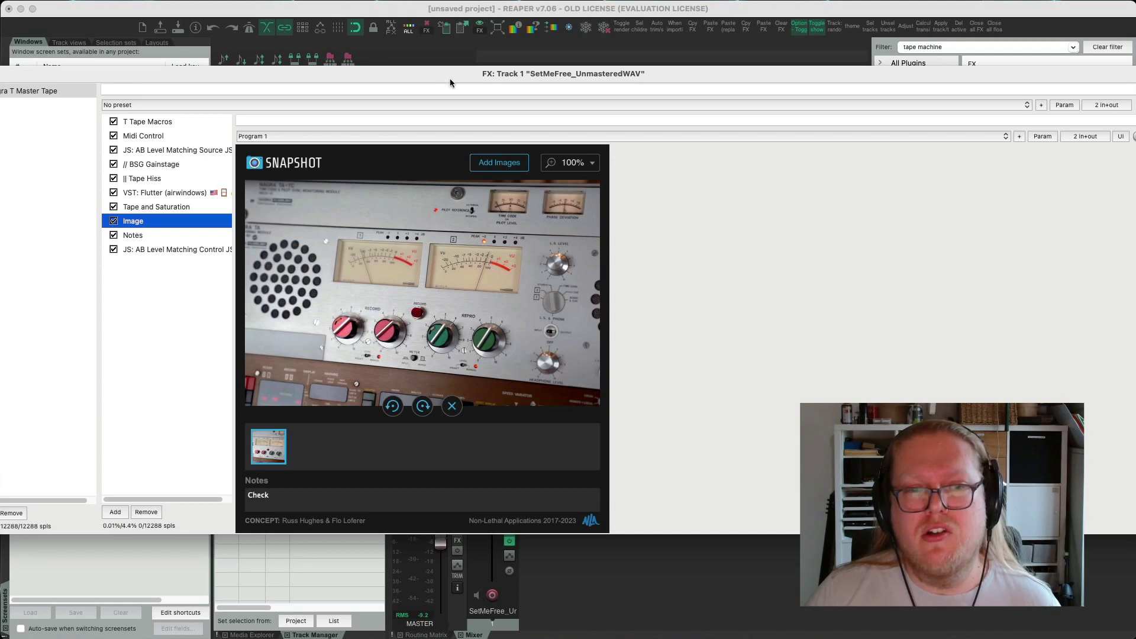
left_click_drag(383, 77, 466, 70)
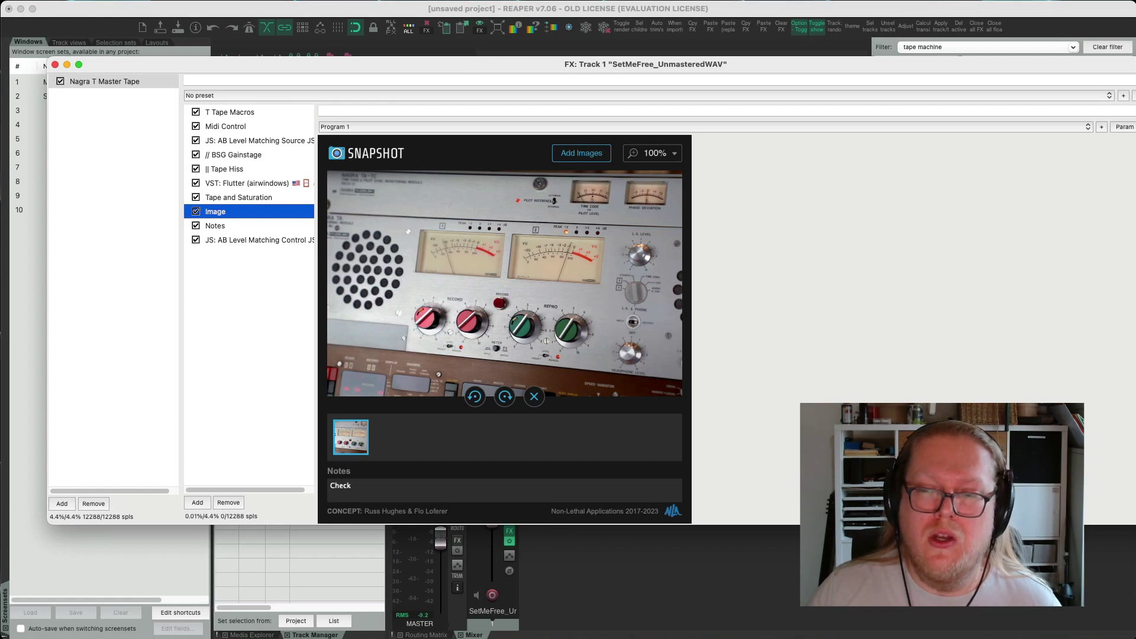
left_click_drag(1135, 525, 804, 549)
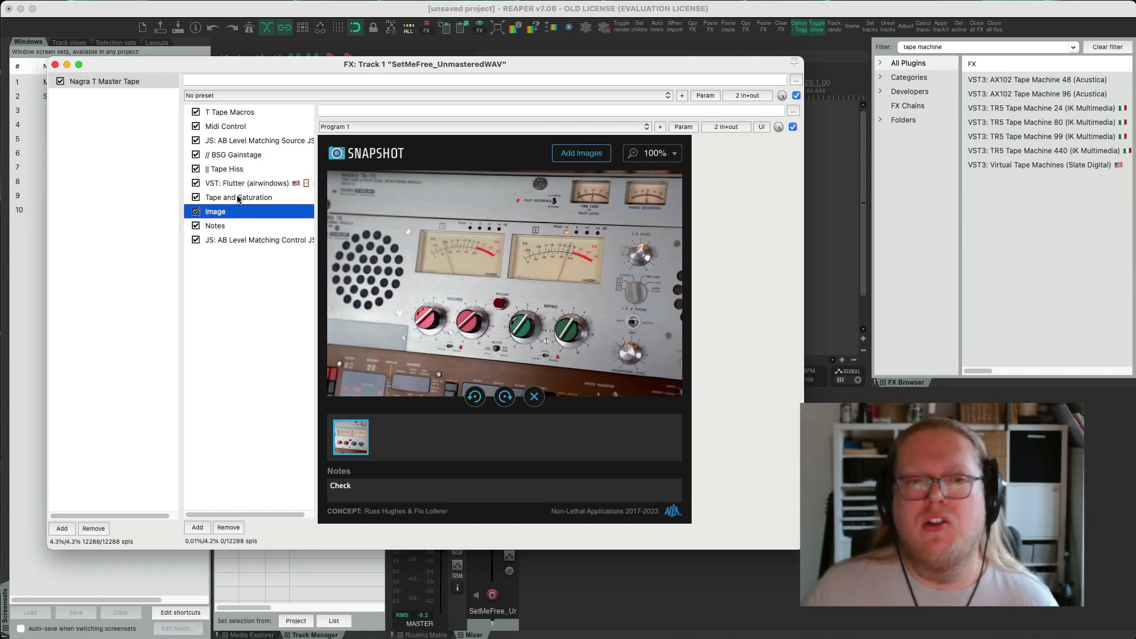
left_click_drag(330, 66, 471, 207)
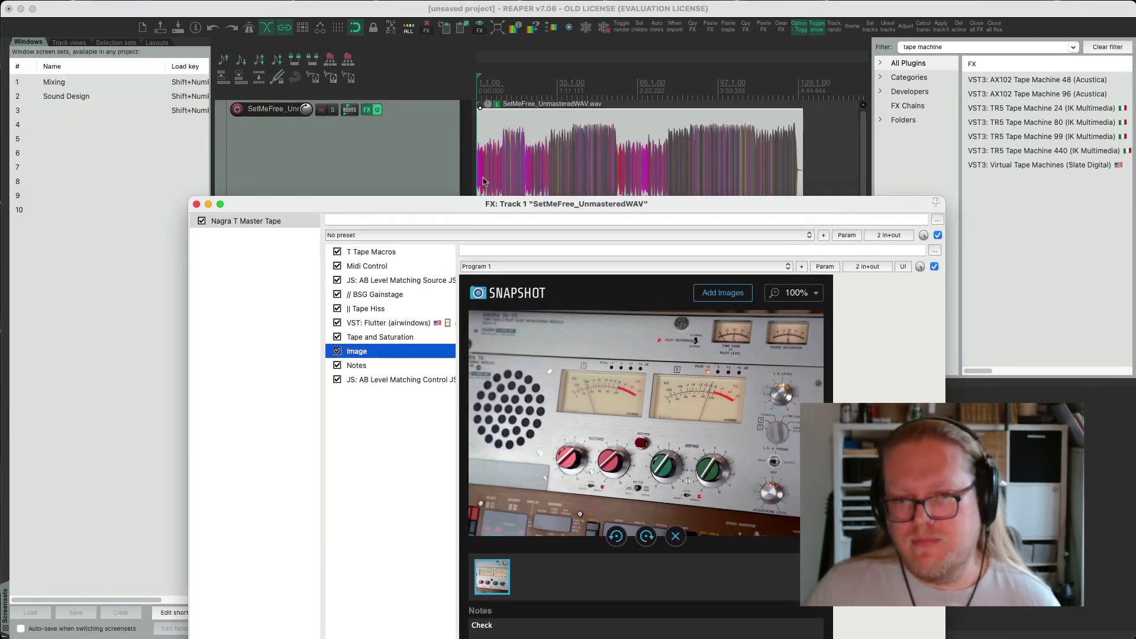
Step: Show the T Tape Macros controls and examine the Pre-Post FX Bypass options, keeping Pre
left_click(403, 254)
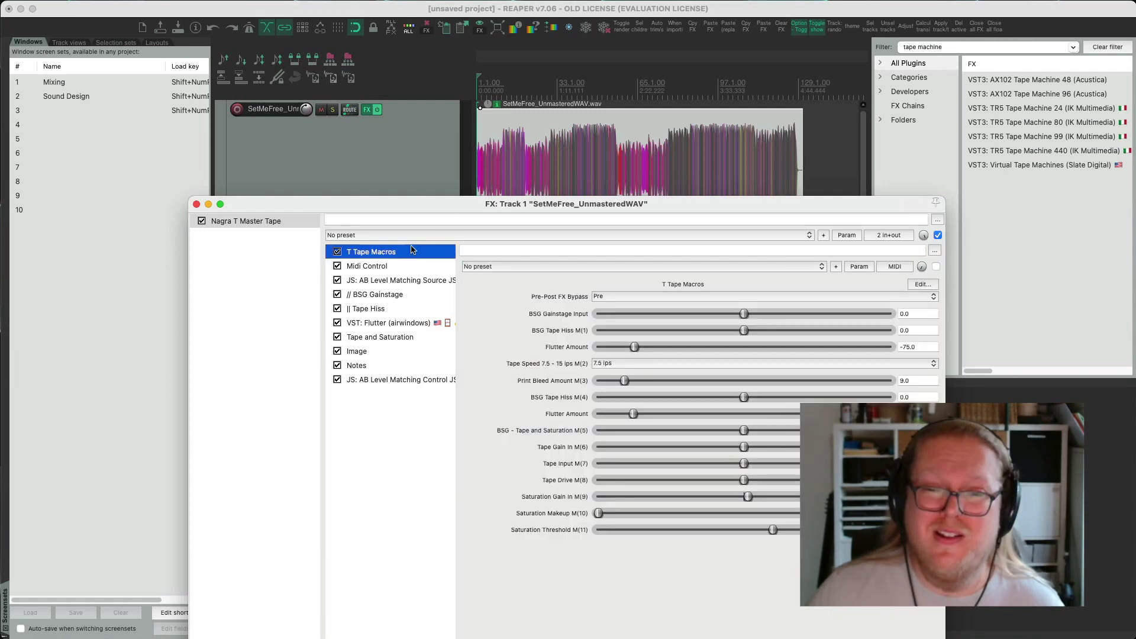
left_click_drag(464, 208, 453, 95)
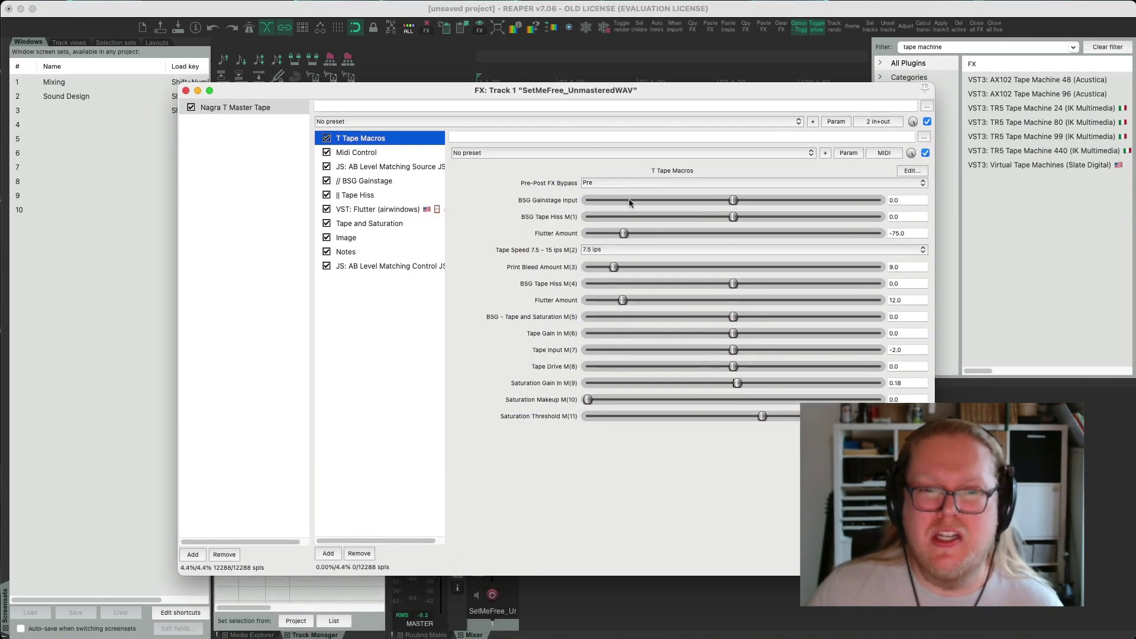
left_click(608, 185)
left_click(599, 187)
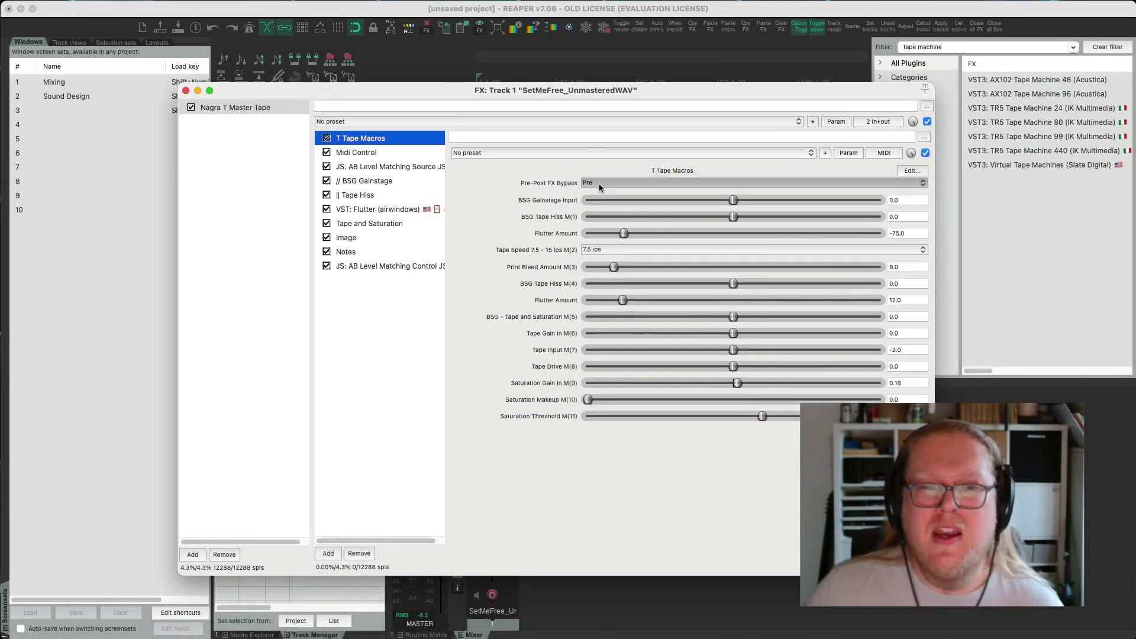
left_click(600, 187)
left_click(602, 184)
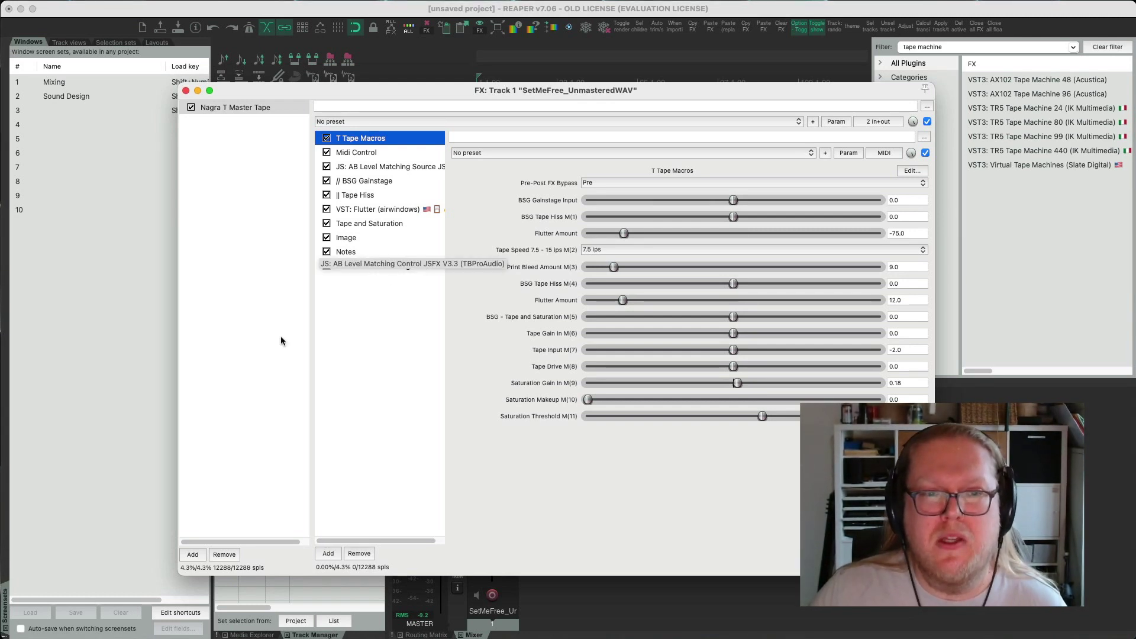
Step: Inspect the AB Level Matching Source and Control plugins, including the PreFilter choices, keeping ITU-R BS.1770-4
left_click(390, 337)
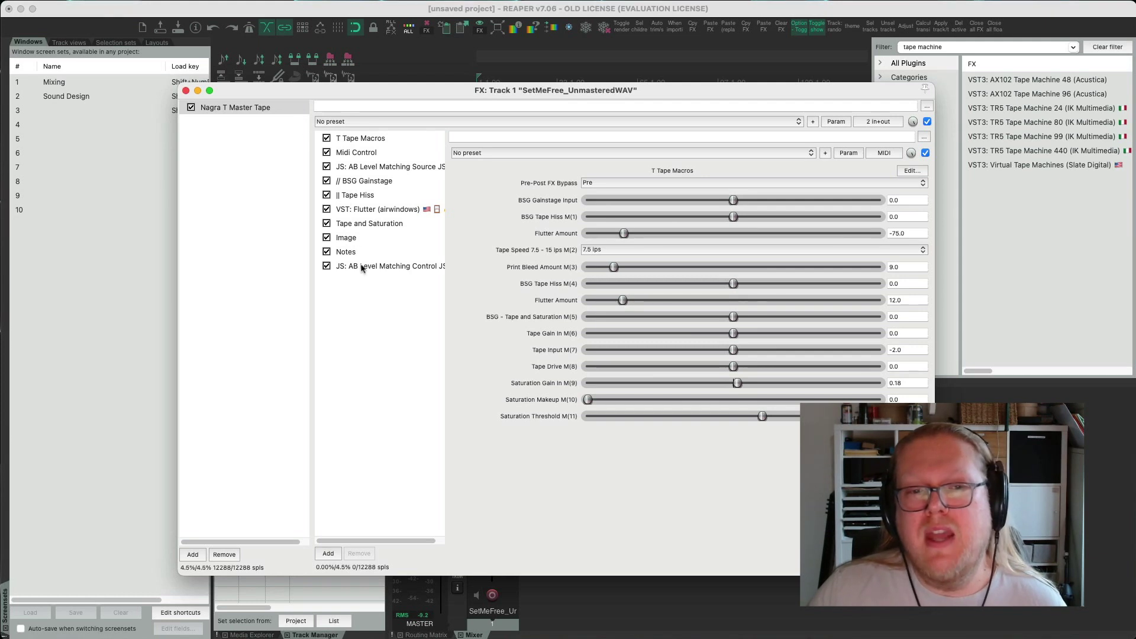
left_click(398, 168)
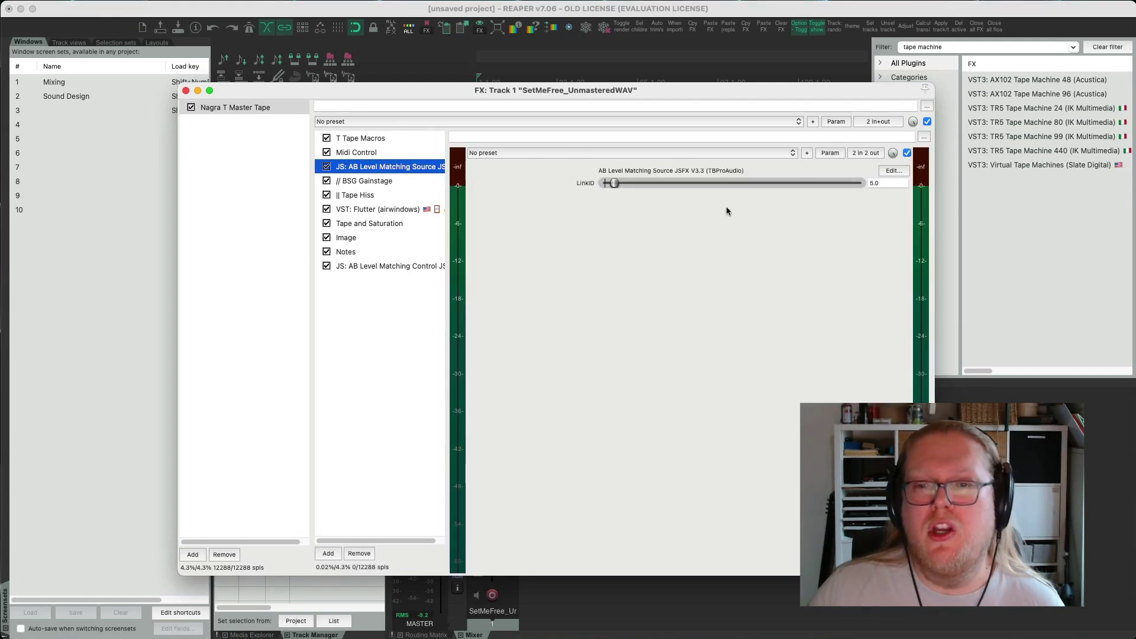
left_click(396, 267)
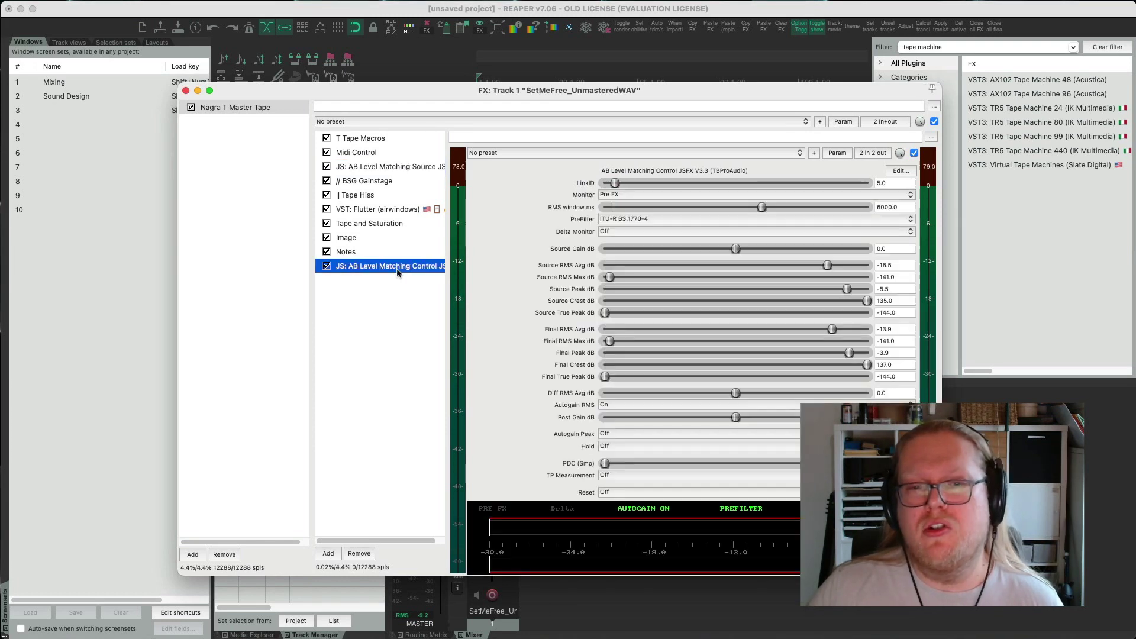
left_click(593, 222)
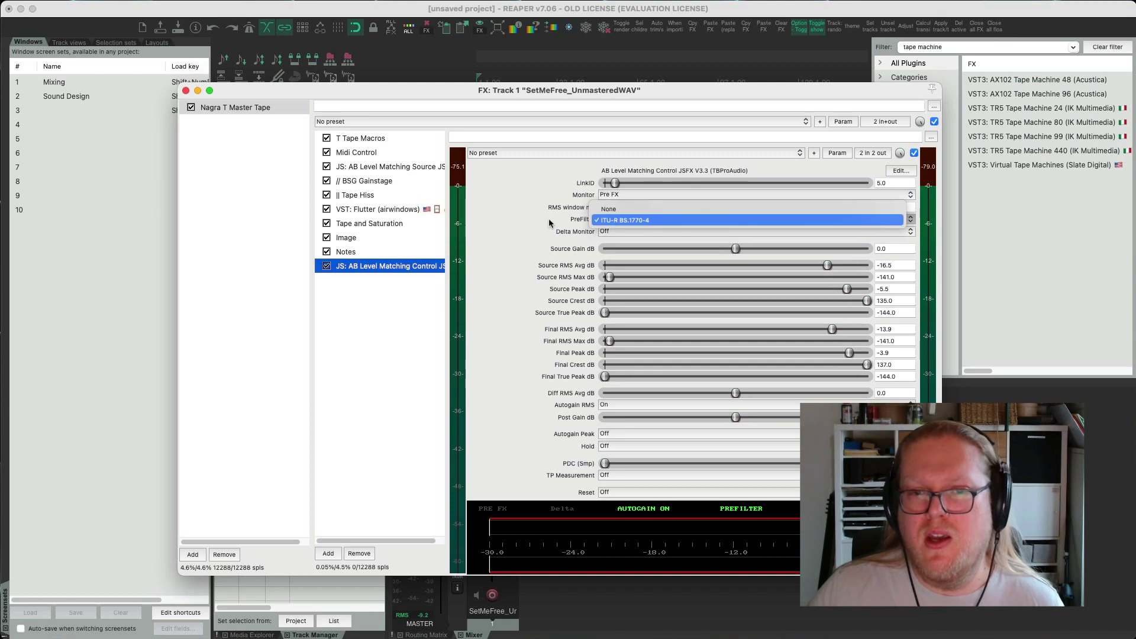
left_click(540, 228)
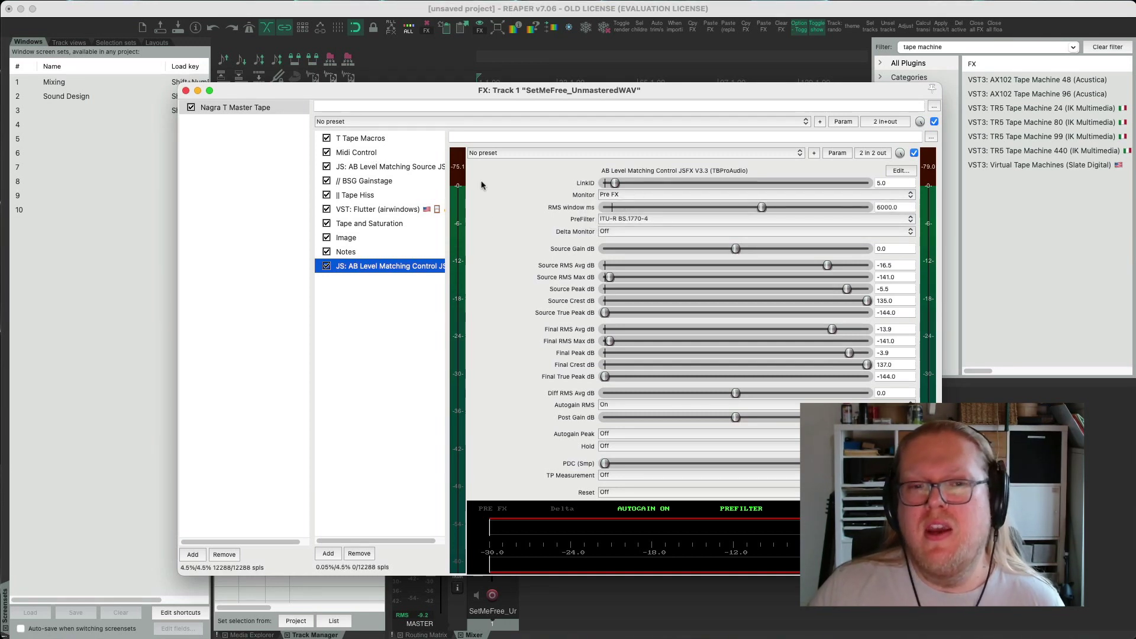
Step: View the Midi Control settings in the Nagra container and return to the T Tape Macros controls
left_click(392, 155)
left_click(409, 139)
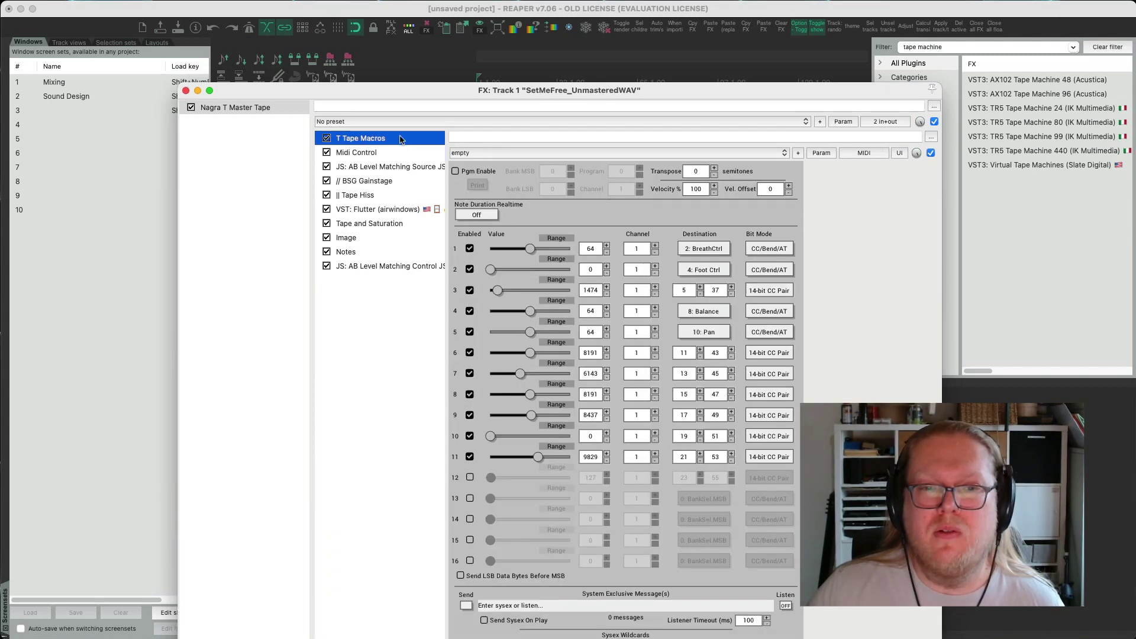
left_click_drag(798, 104, 780, 93)
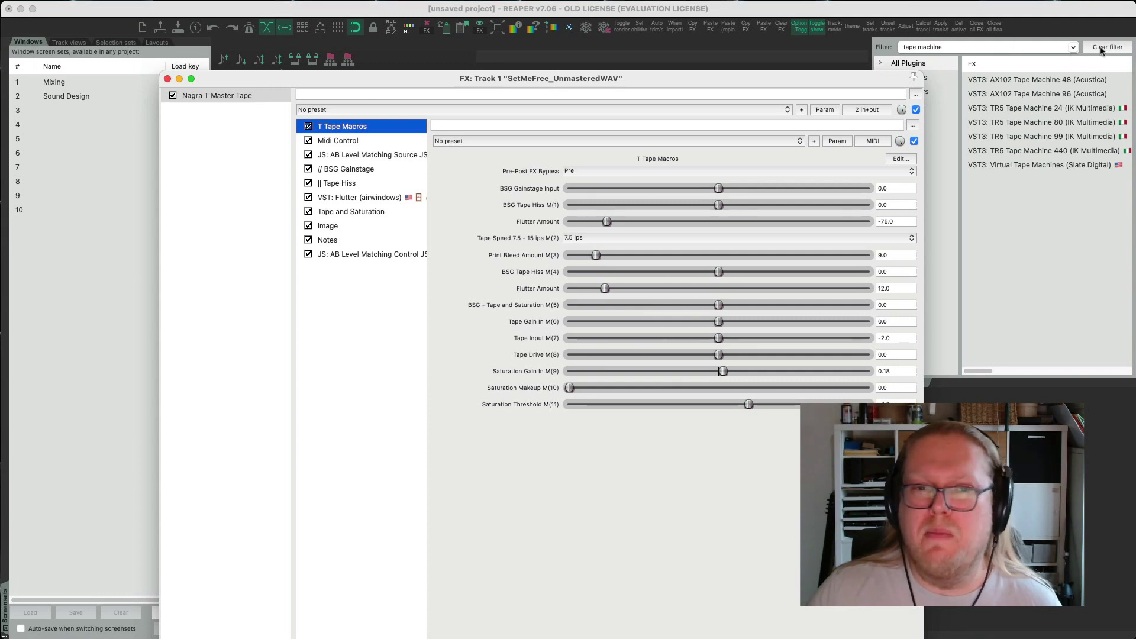
Step: Examine the slider1 Pre-Post FX Bypass definition in the T Tape Macros source code, then return to the macro sliders
left_click(900, 159)
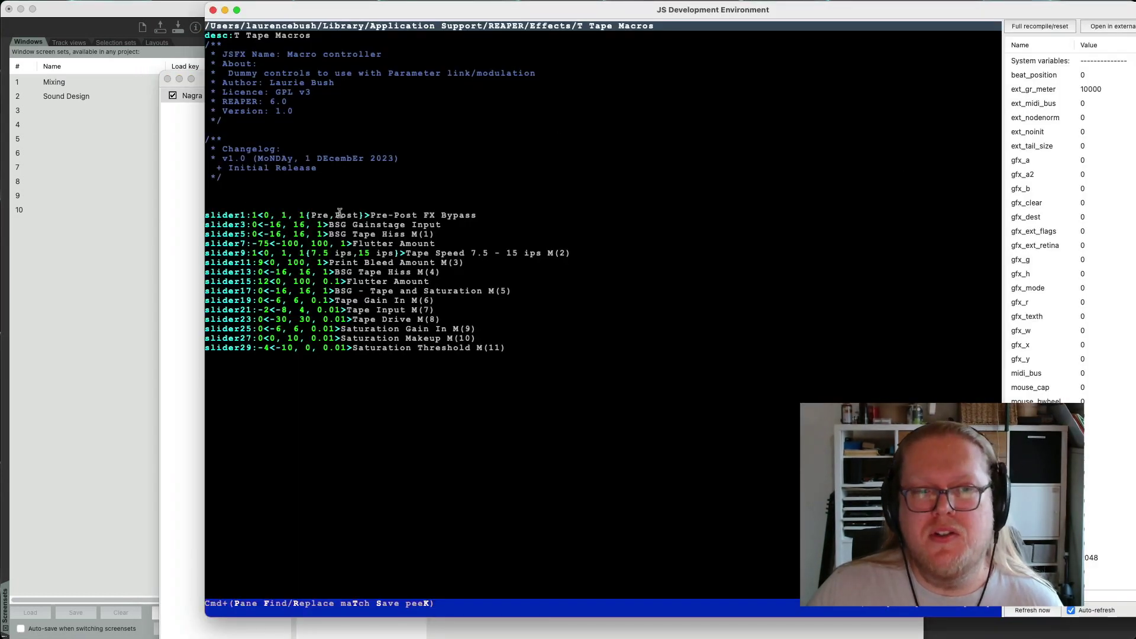
double_click(286, 216)
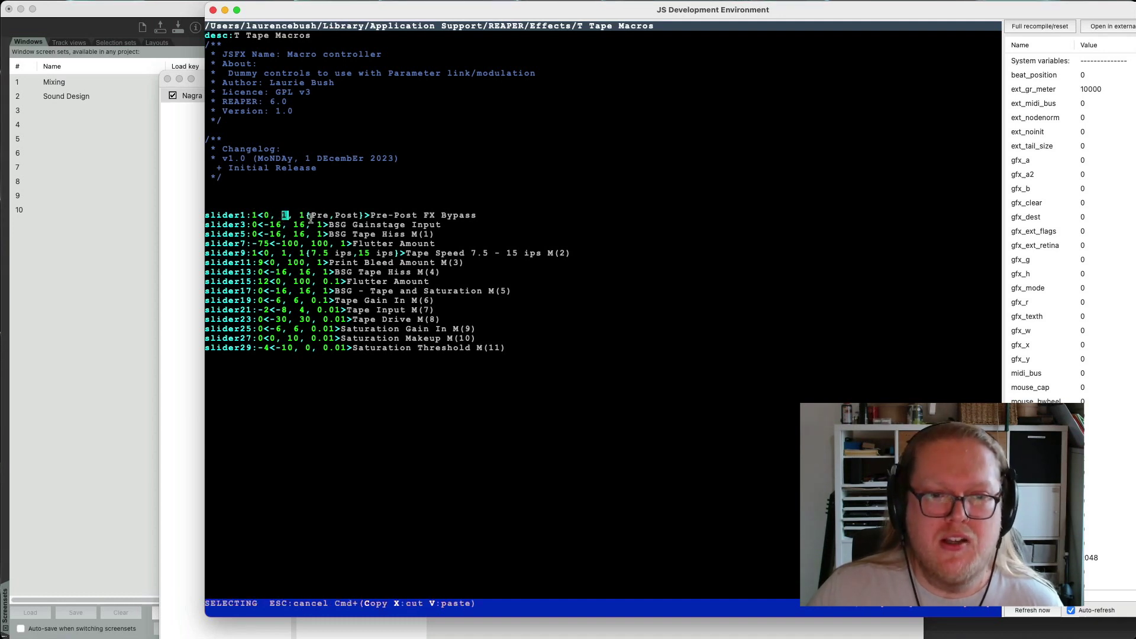
left_click(301, 215)
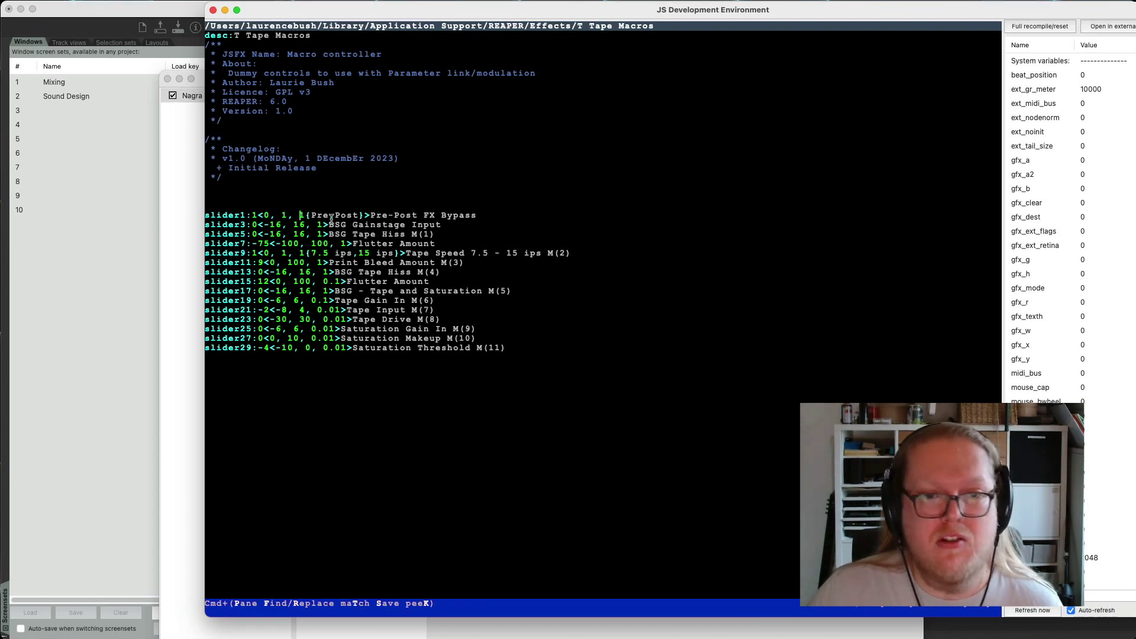
left_click(359, 216)
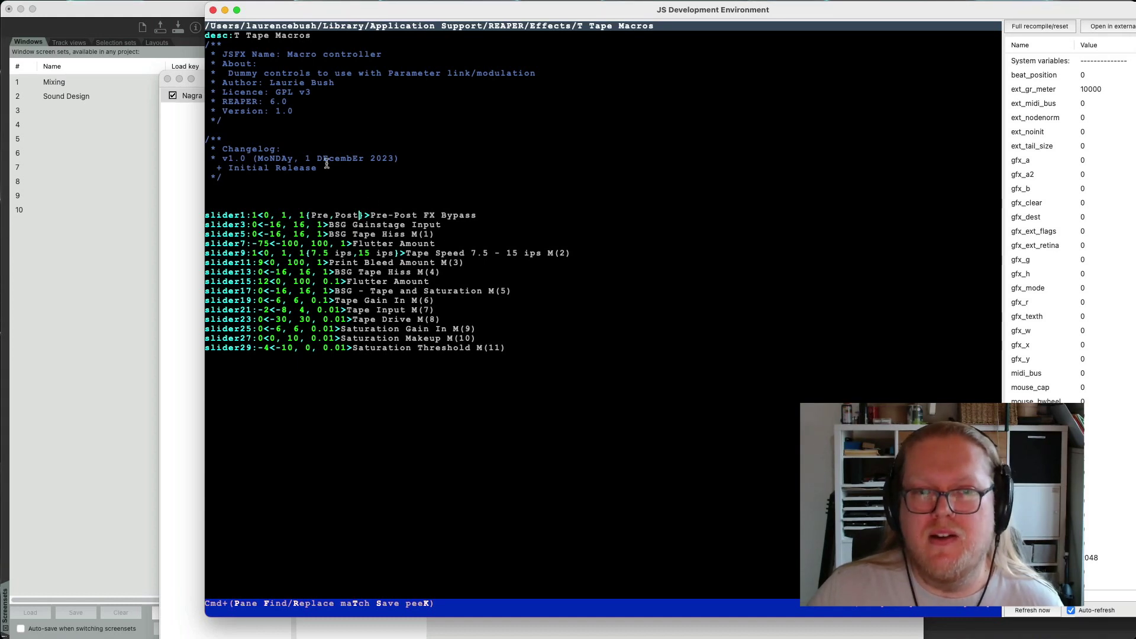
left_click(213, 10)
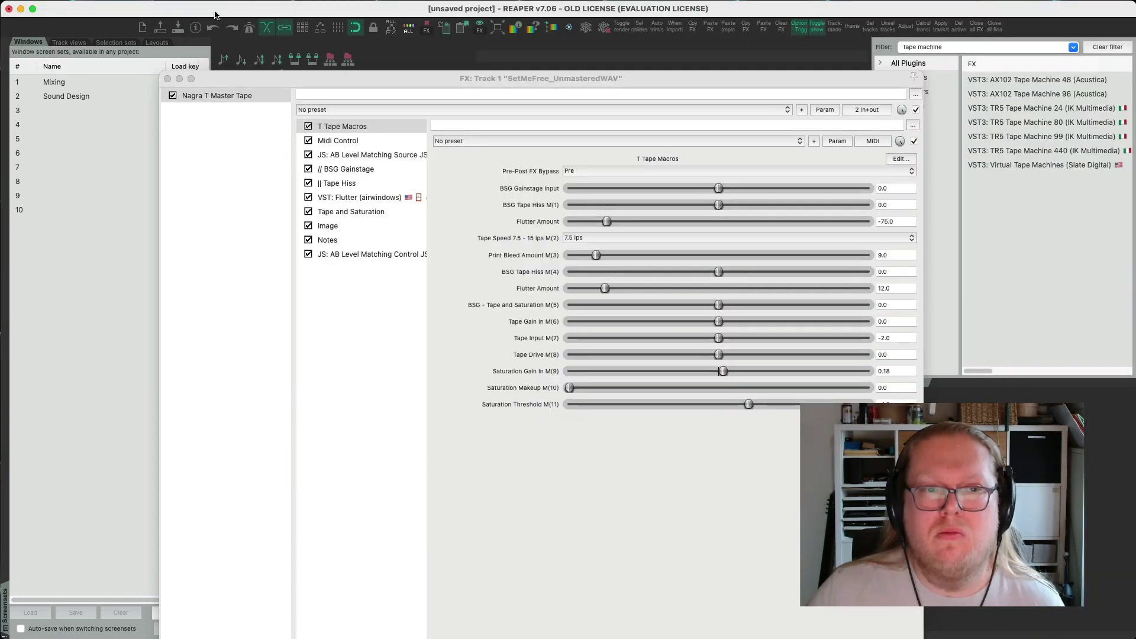
mouse_move(708, 189)
left_mouse_down()
mouse_move(588, 189)
mouse_move(682, 190)
mouse_move(522, 209)
mouse_move(929, 207)
mouse_move(719, 201)
left_mouse_up()
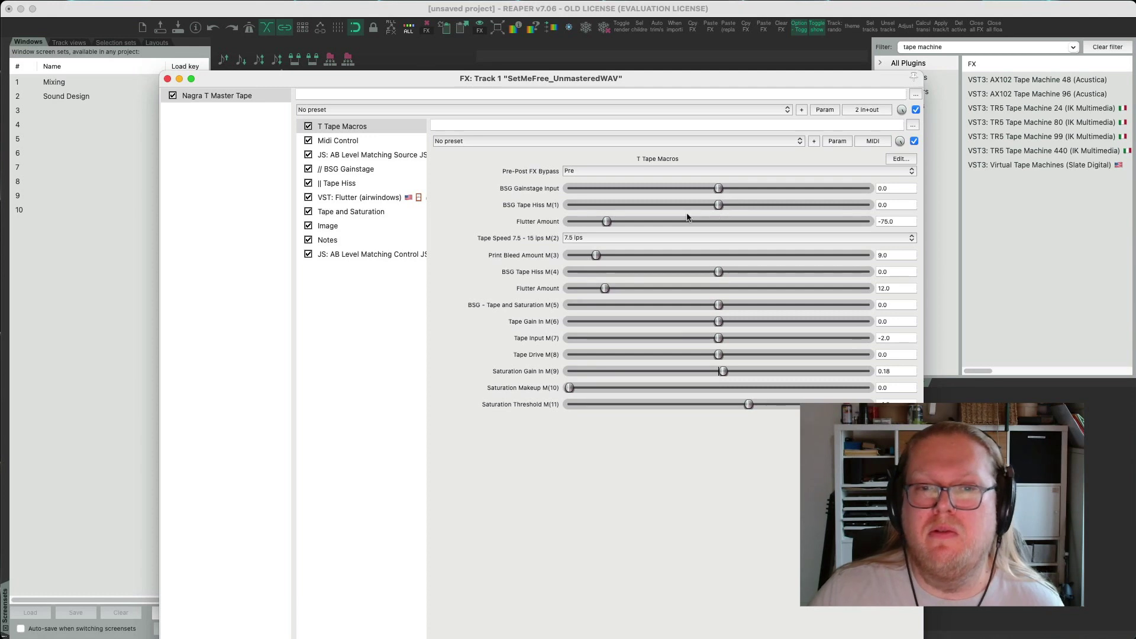
Step: Examine the Tape Speed choices in T Tape Macros, keeping 7.5 ips, and show the samplers inside the Tape Hiss container
left_click(645, 237)
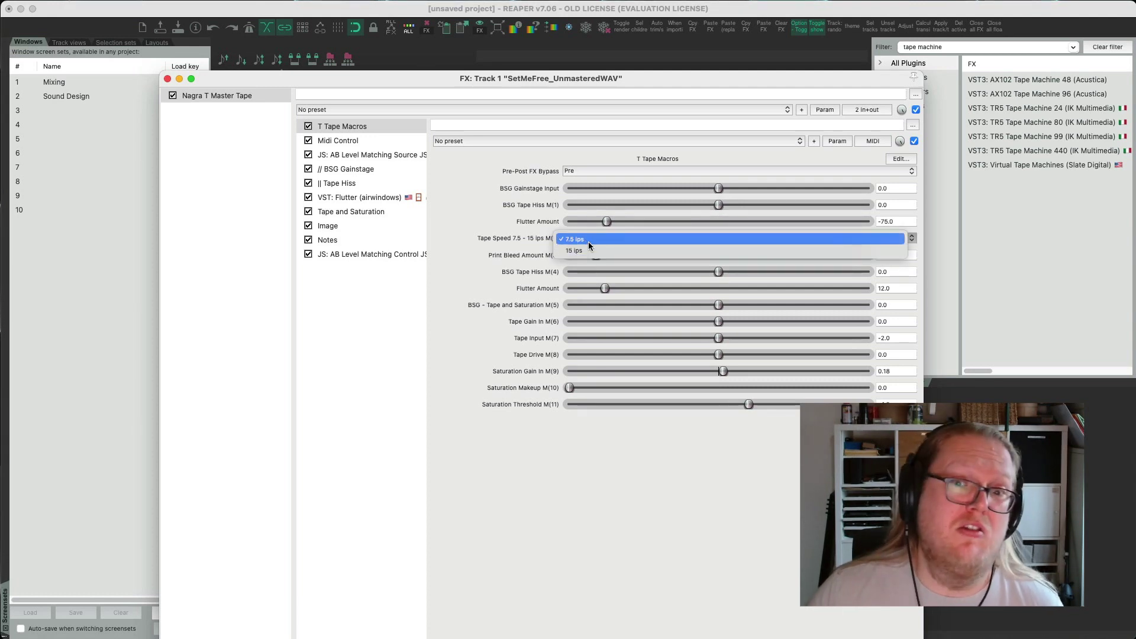
left_click(577, 238)
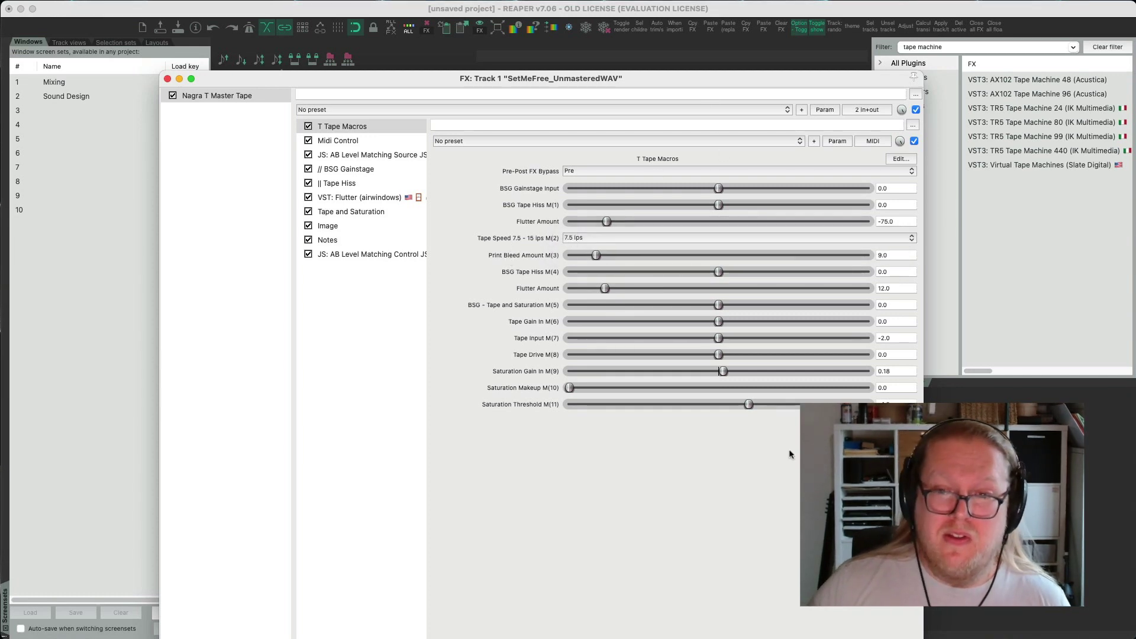
left_click_drag(922, 638, 905, 543)
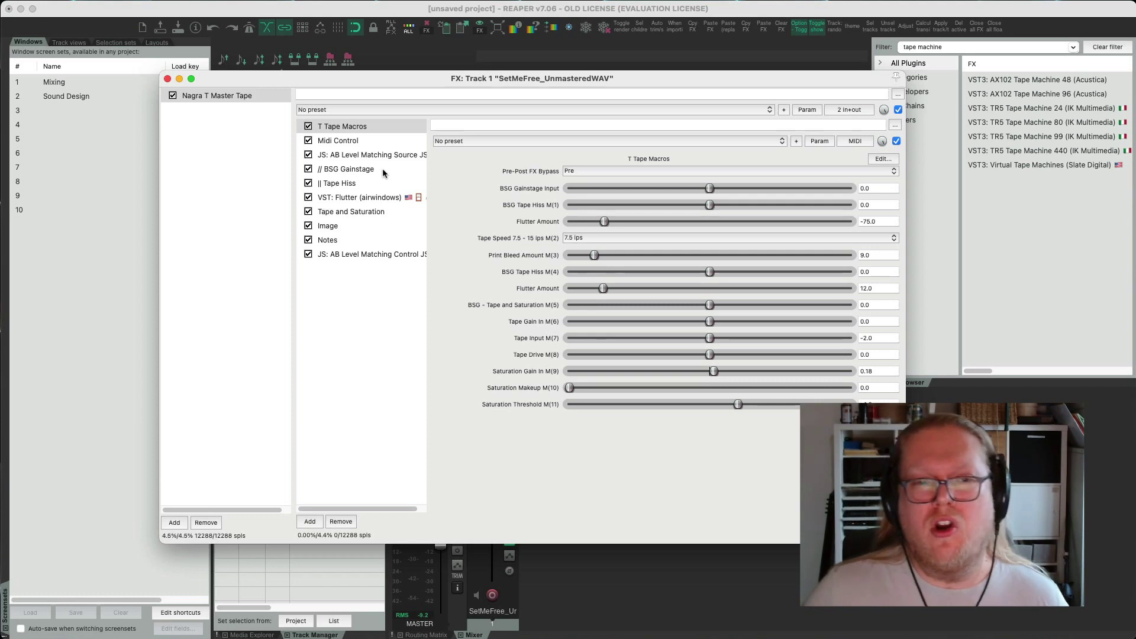
left_click(345, 183)
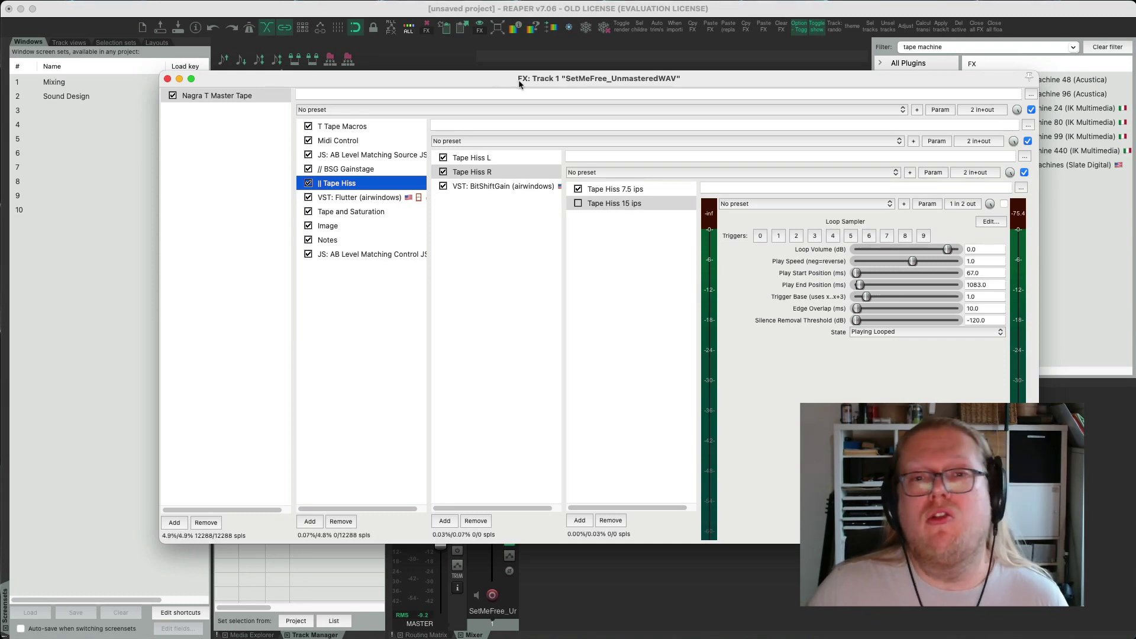
left_click_drag(516, 77, 495, 69)
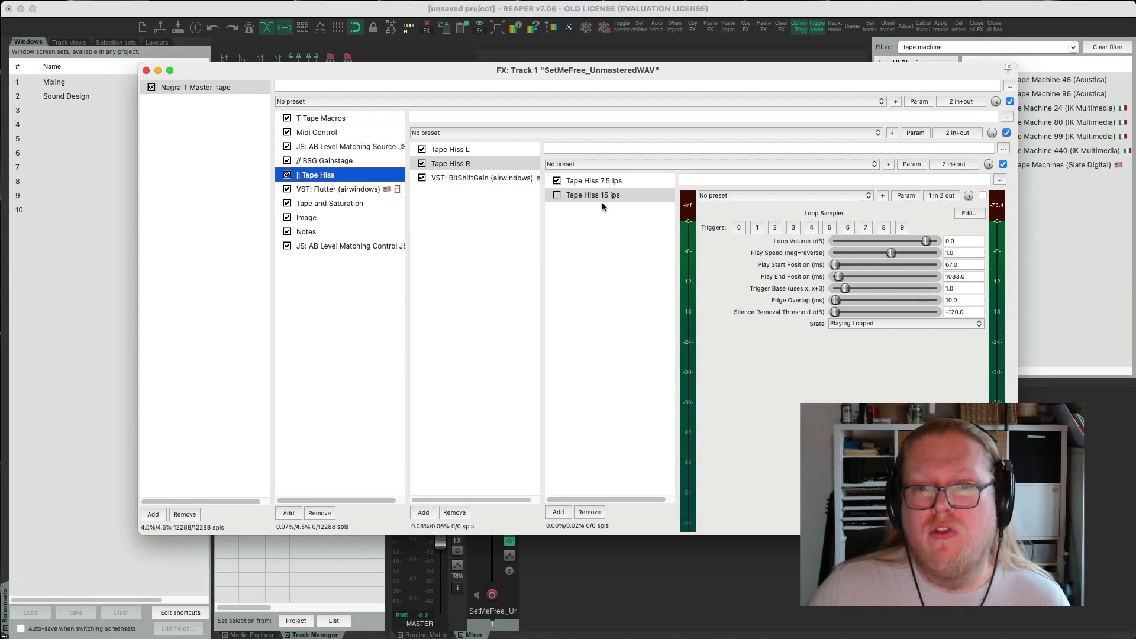
Step: View the Midi Control plugin's channel and destination assignments in a floating window, and close it
double_click(319, 132)
left_click_drag(415, 173, 378, 88)
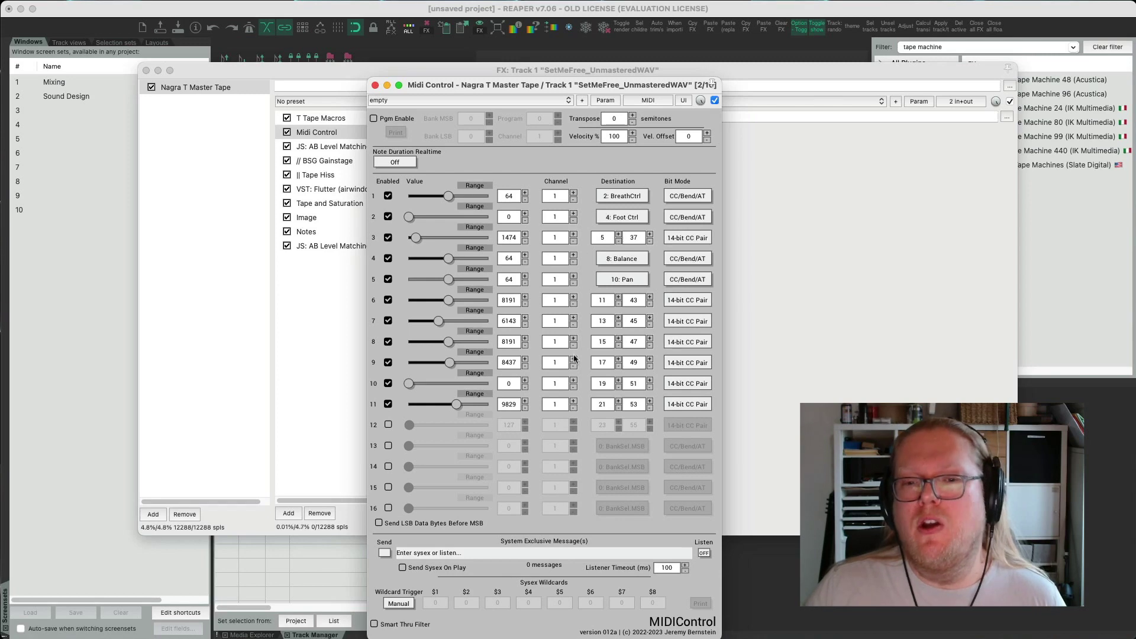
left_click(376, 85)
Step: Float the T Tape Macros window, toggle the Tape Speed between 7.5 and 15 ips, leaving it at 15 ips, and close it
left_click(331, 121)
double_click(331, 121)
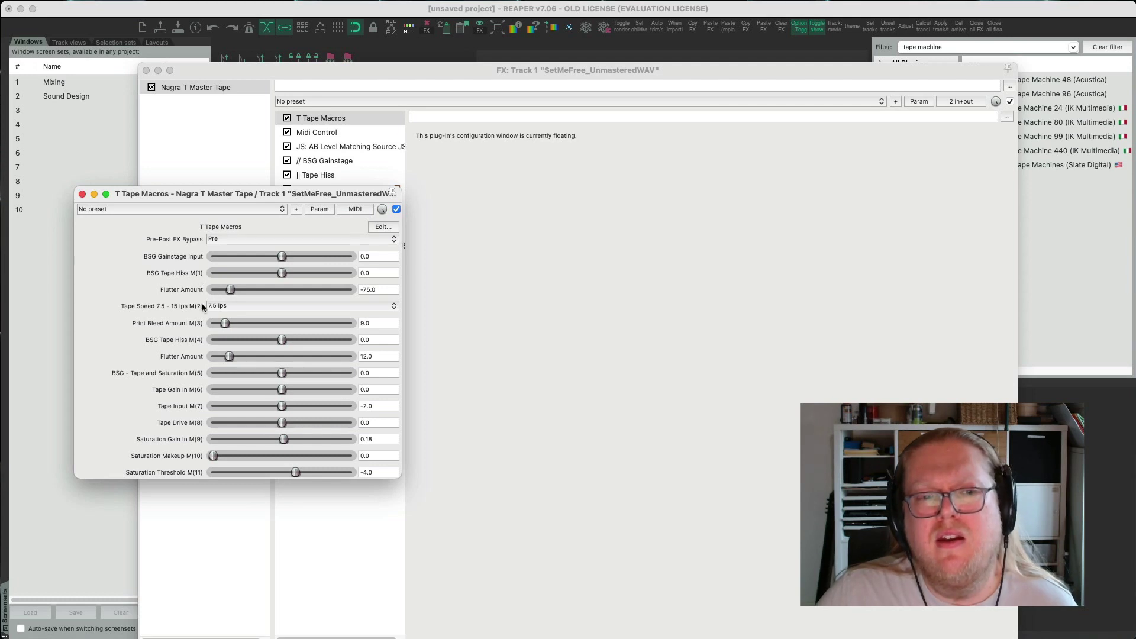
left_click(226, 307)
left_click(233, 317)
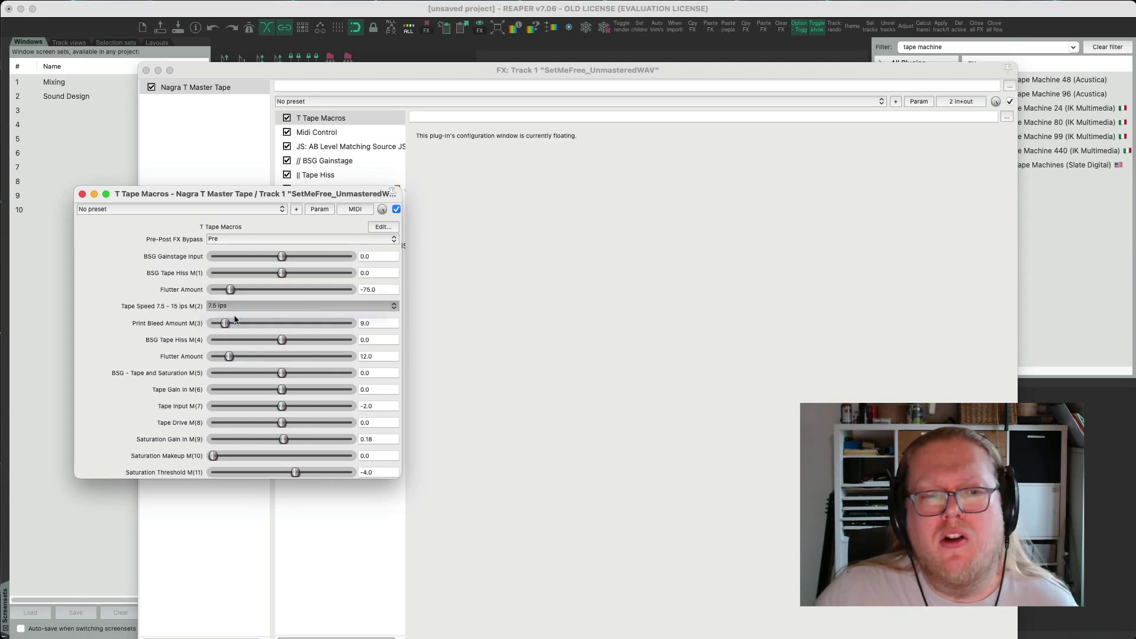
left_click(219, 307)
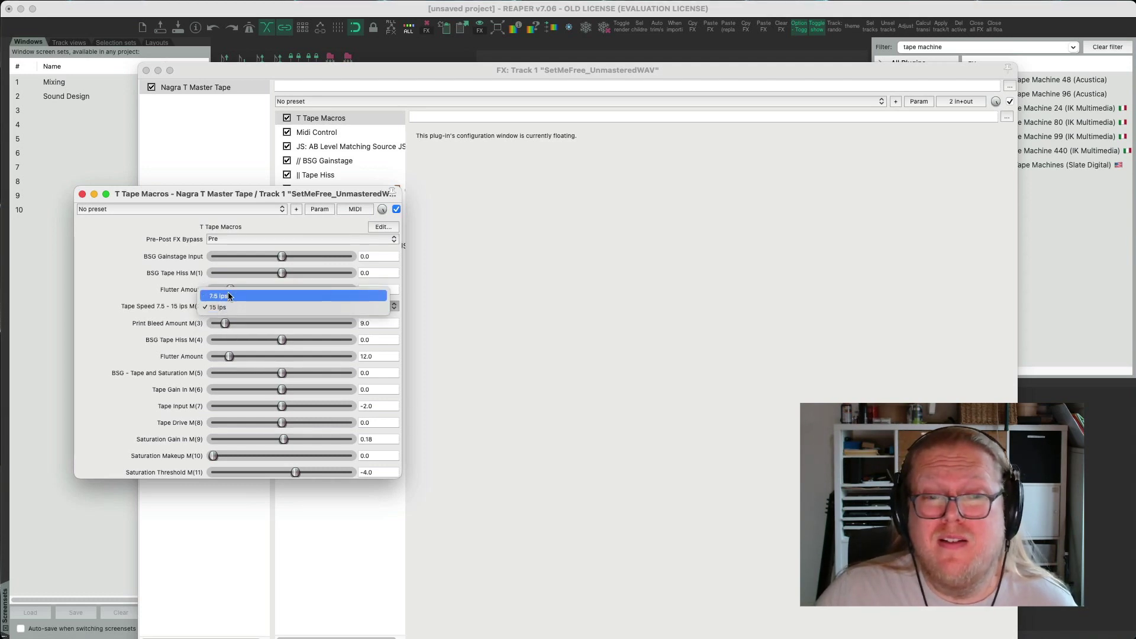
left_click(228, 296)
left_click(227, 309)
left_click(228, 318)
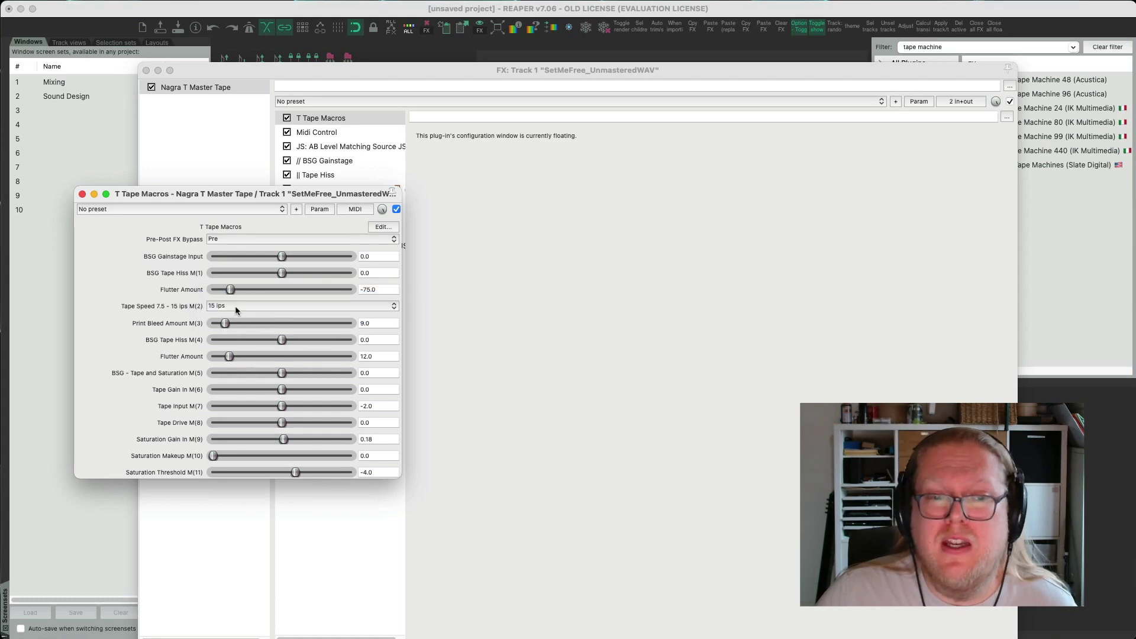
left_click(82, 194)
Step: Inspect the 15 ips Loop Sampler settings in the Tape Hiss R and Tape Hiss L containers
left_click(315, 179)
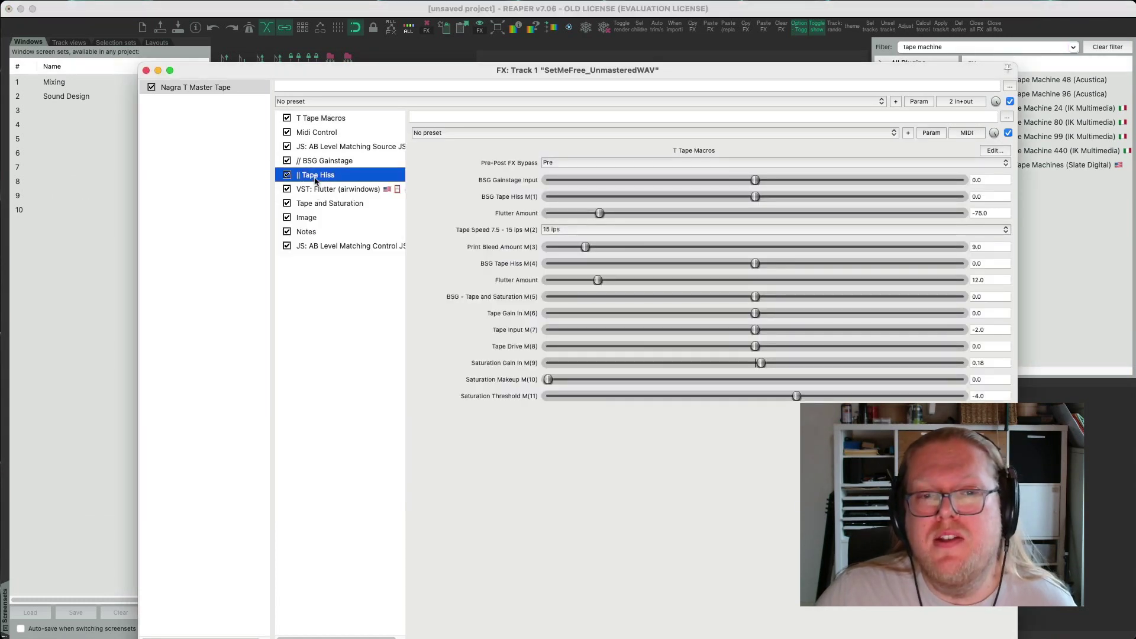
left_click_drag(584, 71, 507, 32)
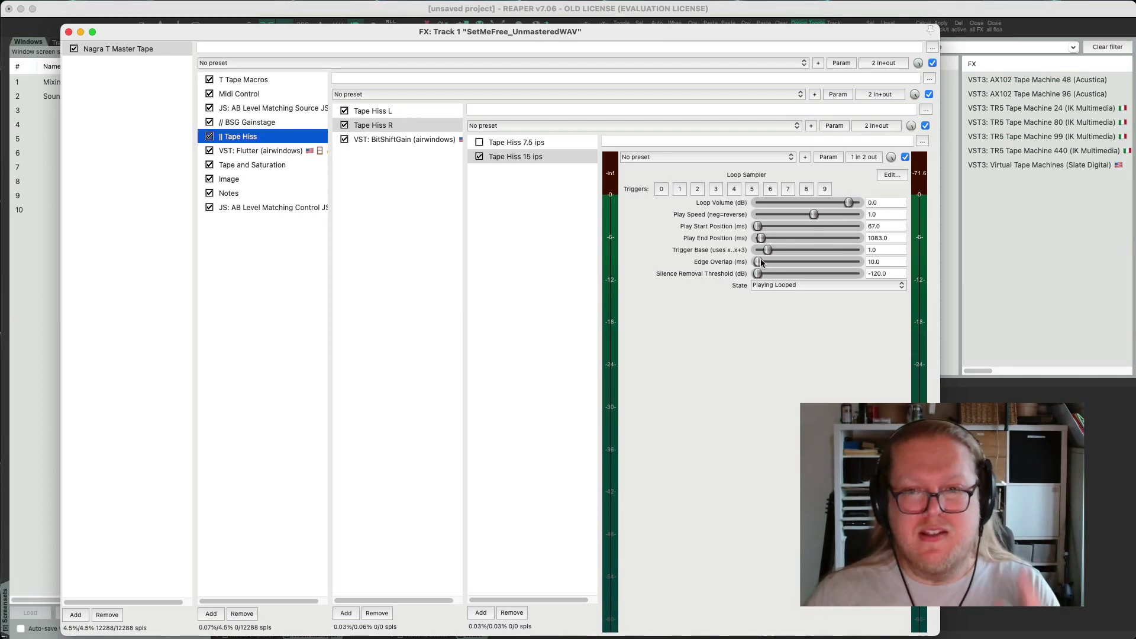
left_click(400, 114)
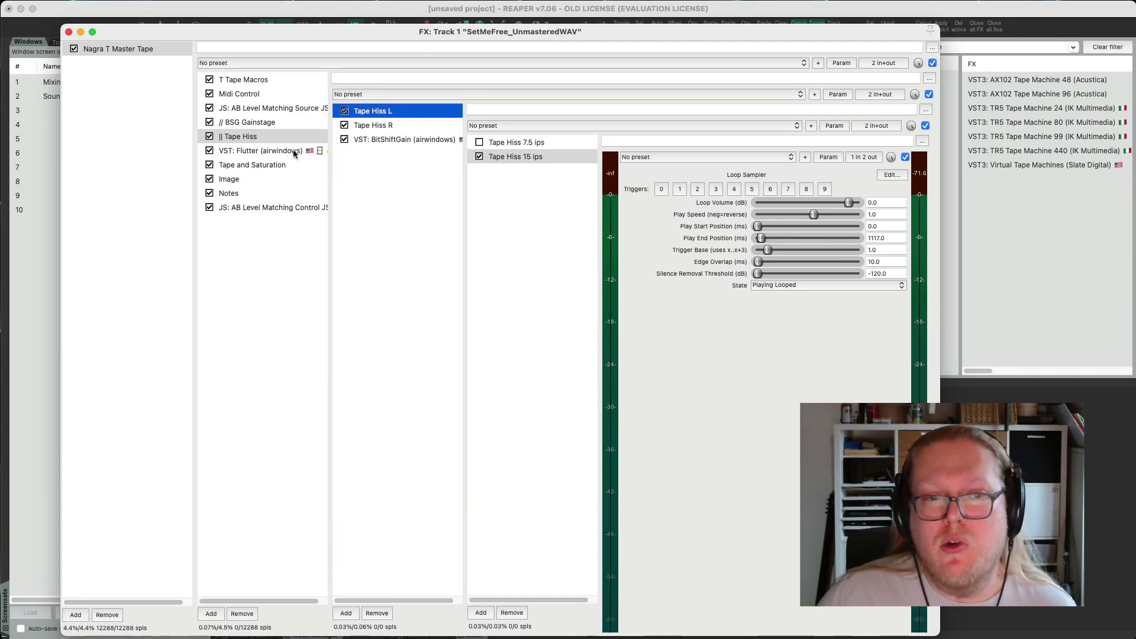
Step: Float T Tape Macros beside the Tape Hiss container and set the Tape Speed to 7.5 ips
double_click(240, 82)
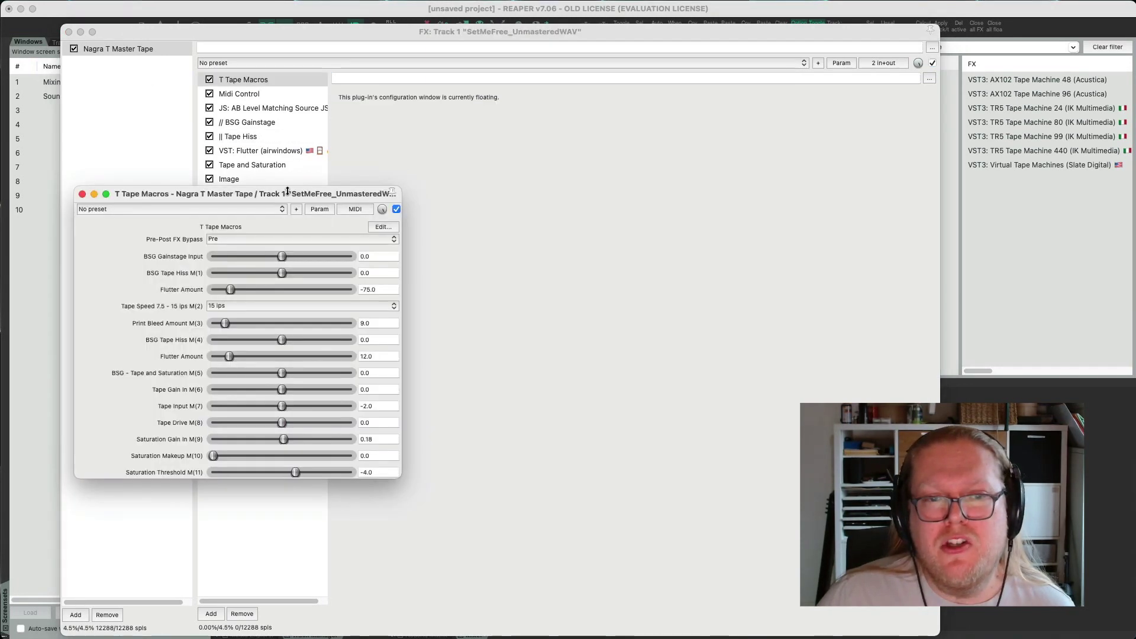
left_click(247, 138)
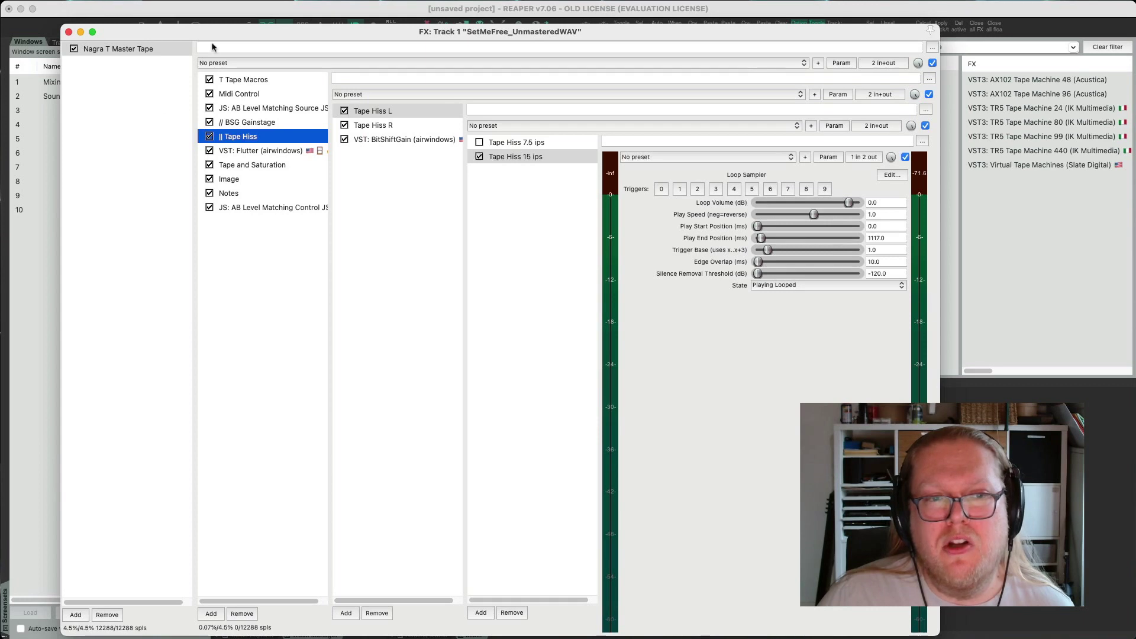
left_click_drag(223, 37, 332, 51)
left_click_drag(155, 188, 115, 203)
left_click(207, 322)
left_click(179, 311)
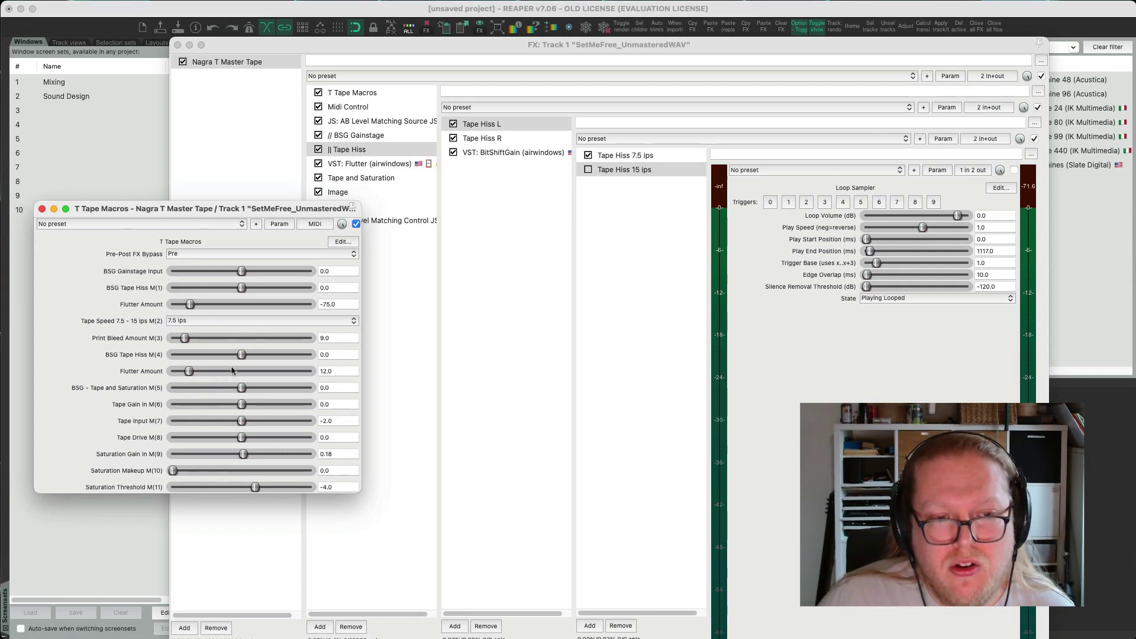
mouse_move(242, 357)
left_mouse_down()
mouse_move(298, 358)
mouse_move(246, 358)
left_mouse_up()
Step: Switch the Tape Speed macro to 15 ips, back to 7.5 ips and again to 15 ips while watching the Tape Hiss samplers
left_click(190, 320)
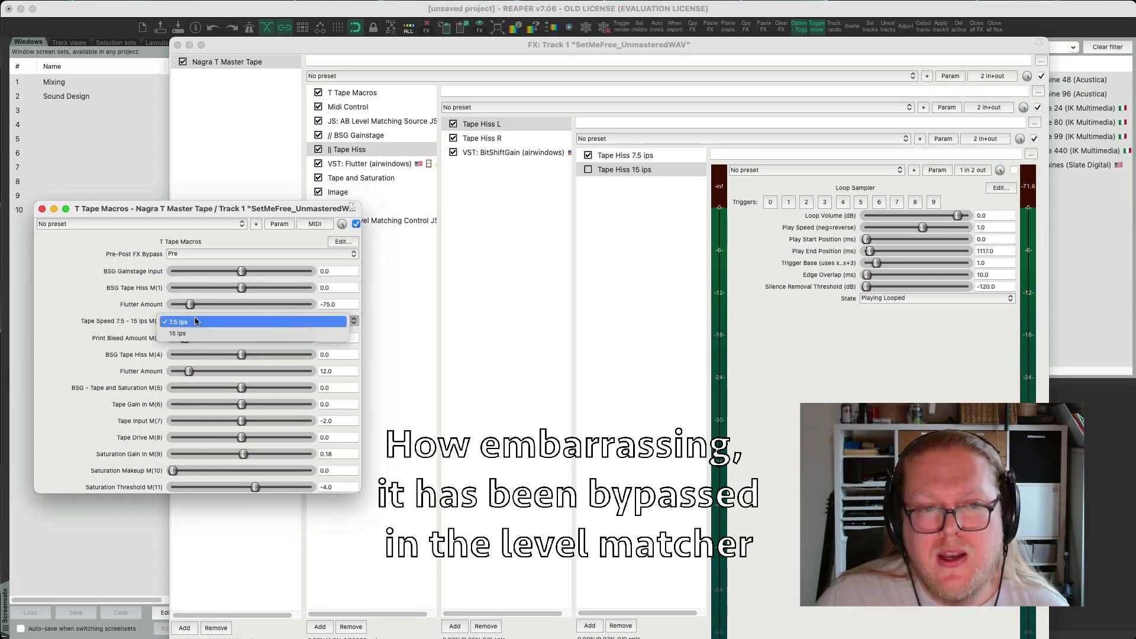
left_click(195, 342)
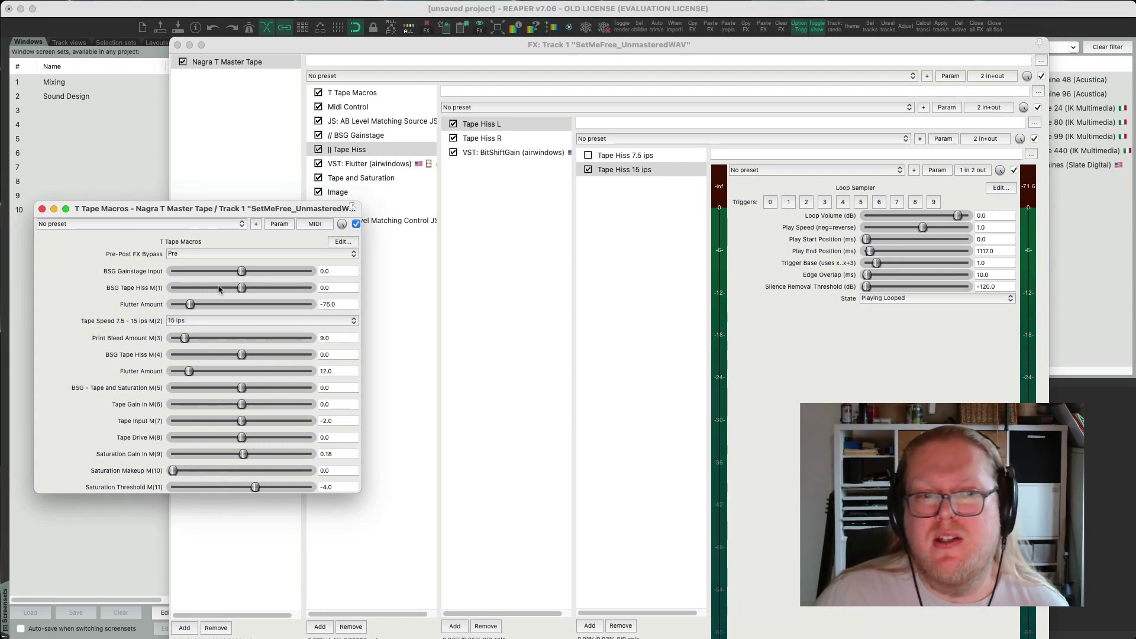
left_click(193, 320)
left_click(193, 313)
left_click(191, 323)
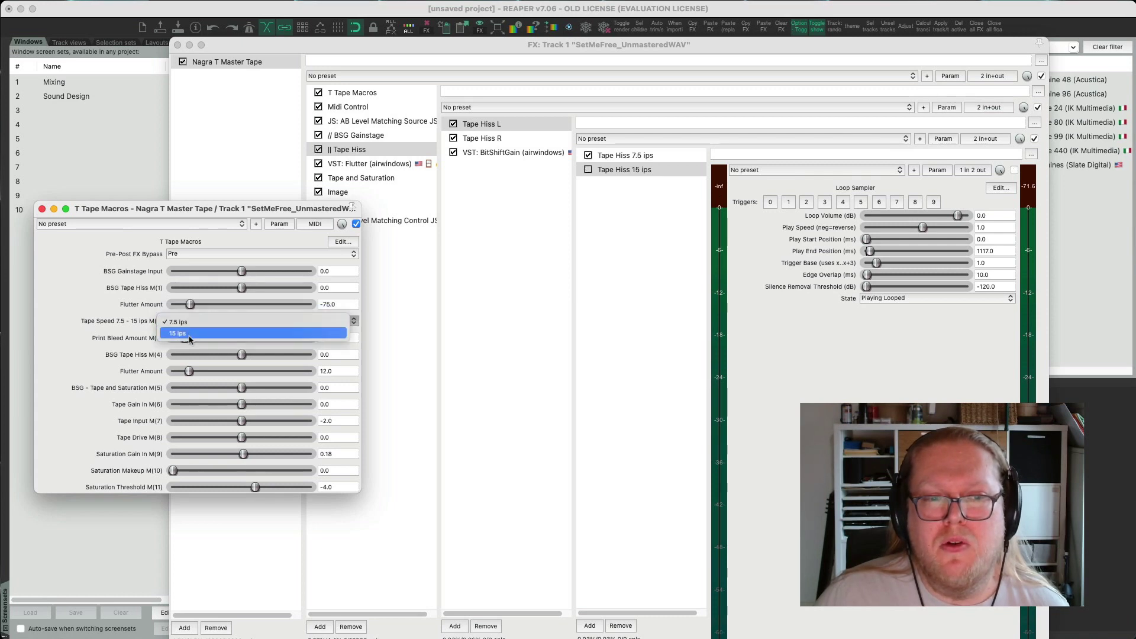
left_click(188, 336)
Step: Show Nagra T Tape in the Tape and Saturation container and demonstrate the Tape Speed macro at 7.5 ips, returning it to 15 ips
left_click_drag(287, 209, 233, 216)
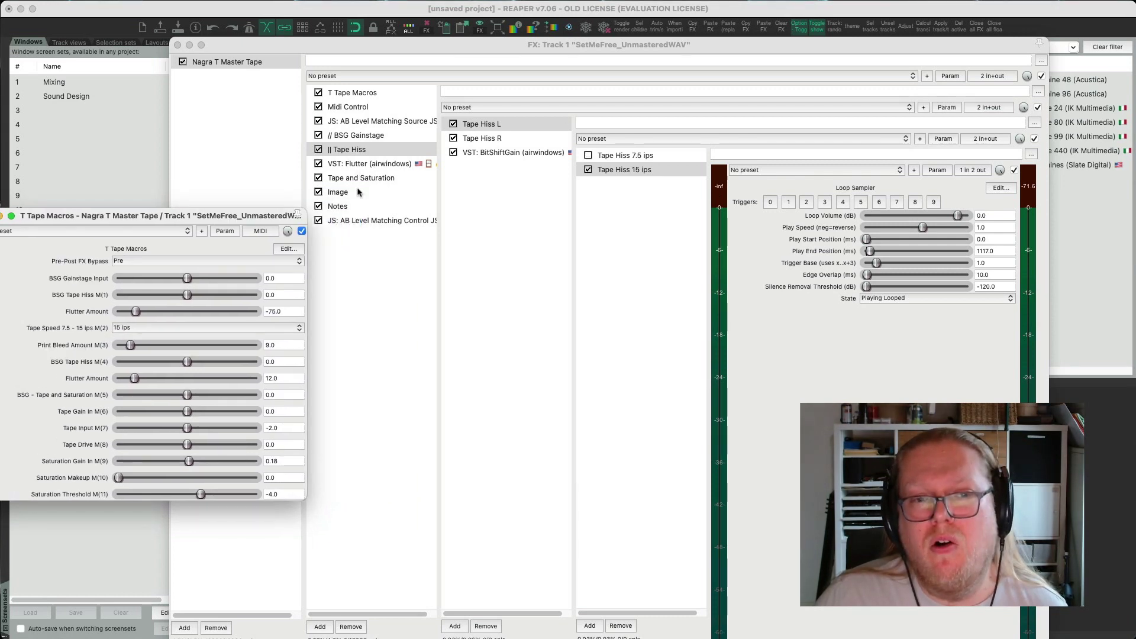
left_click(364, 178)
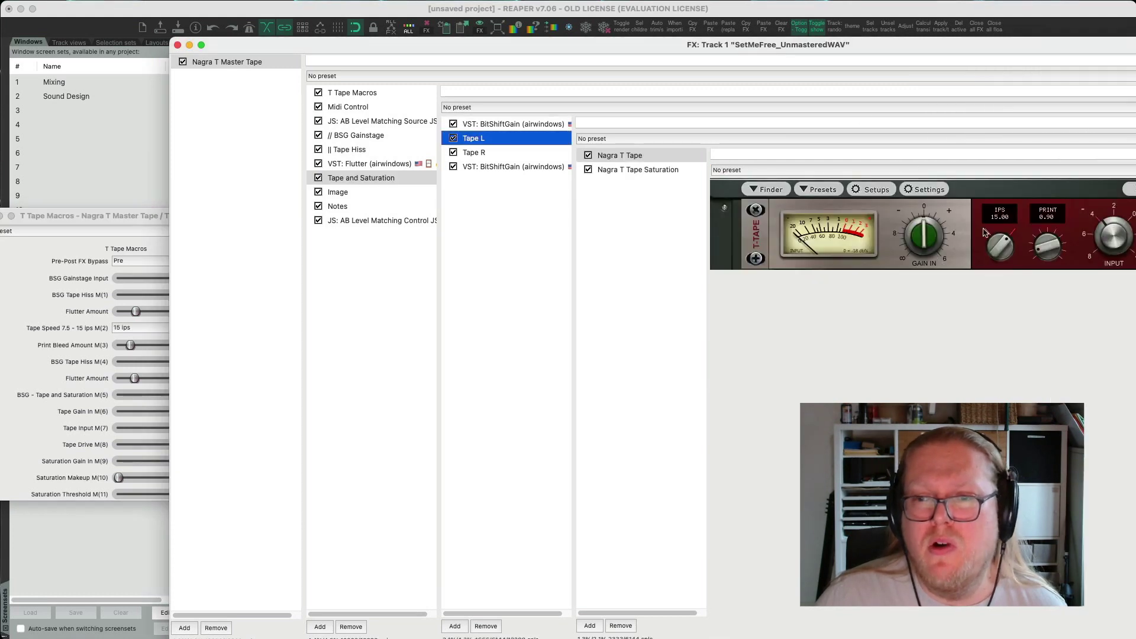
left_click(108, 215)
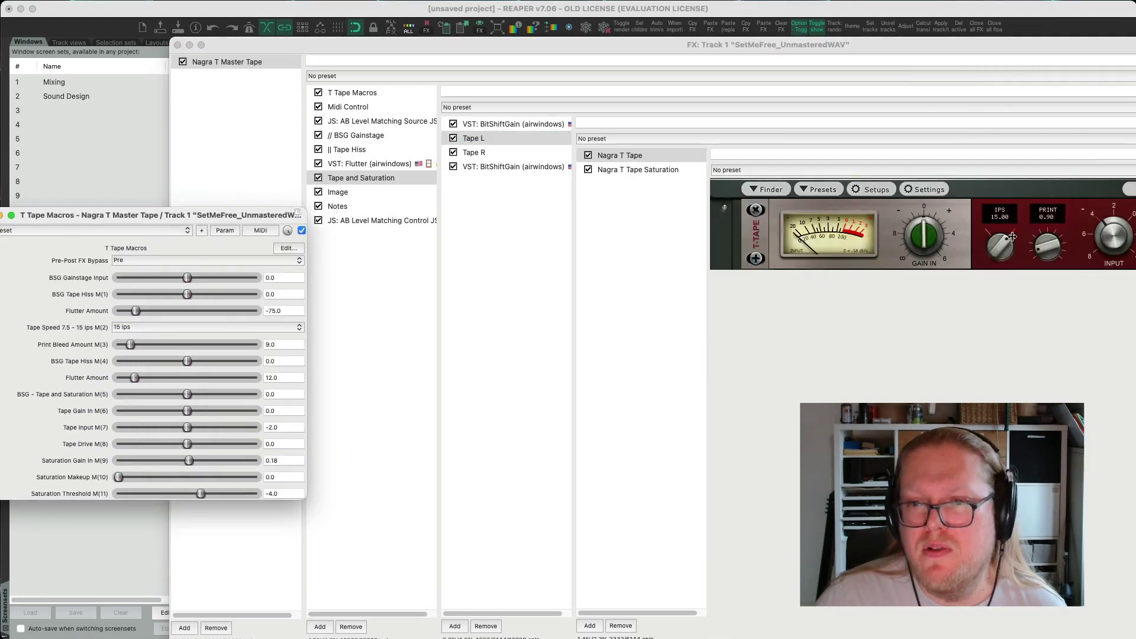
left_click(143, 328)
left_click(142, 320)
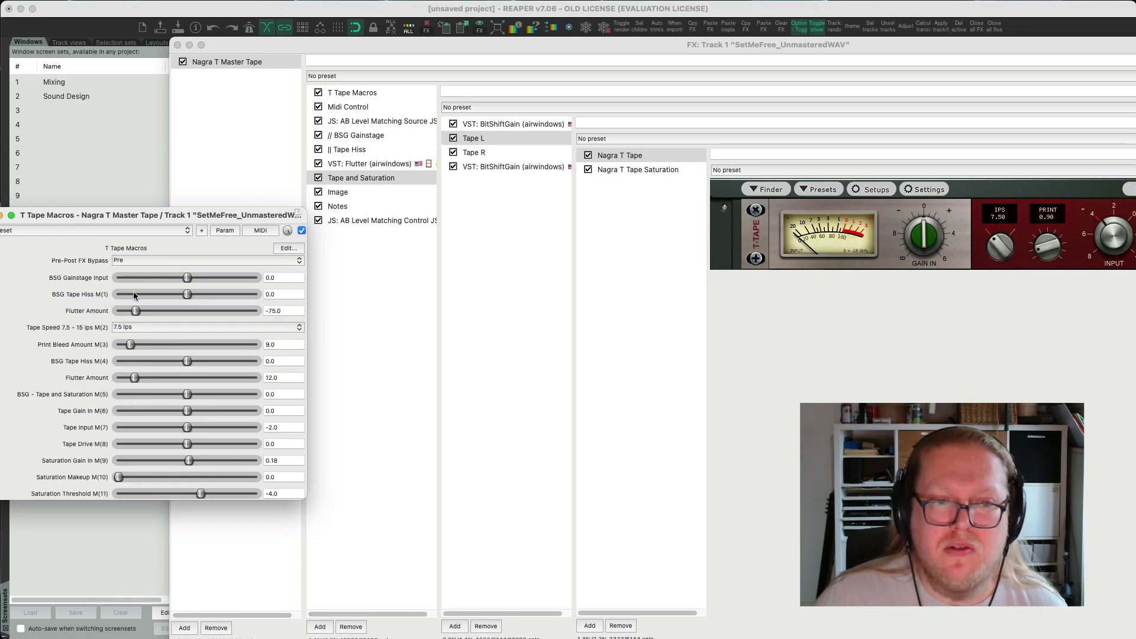
left_click(147, 327)
left_click(142, 336)
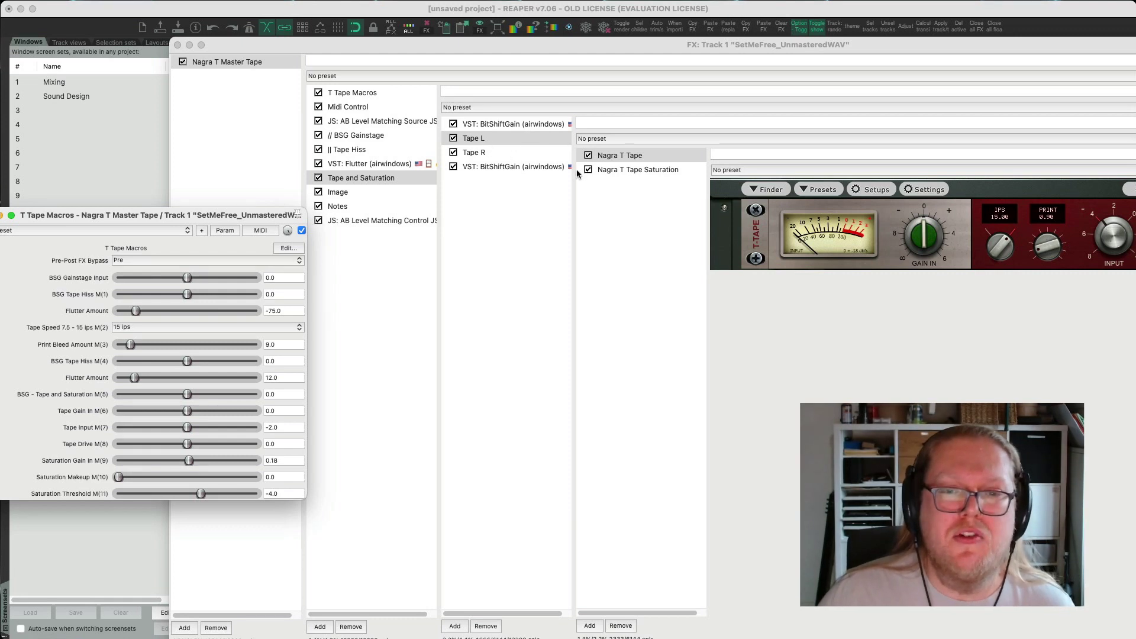
Step: Close the floating T Tape Macros window and inspect the pin connector routing of Nagra T Tape in the Tape L container
left_click_drag(48, 220, 88, 219)
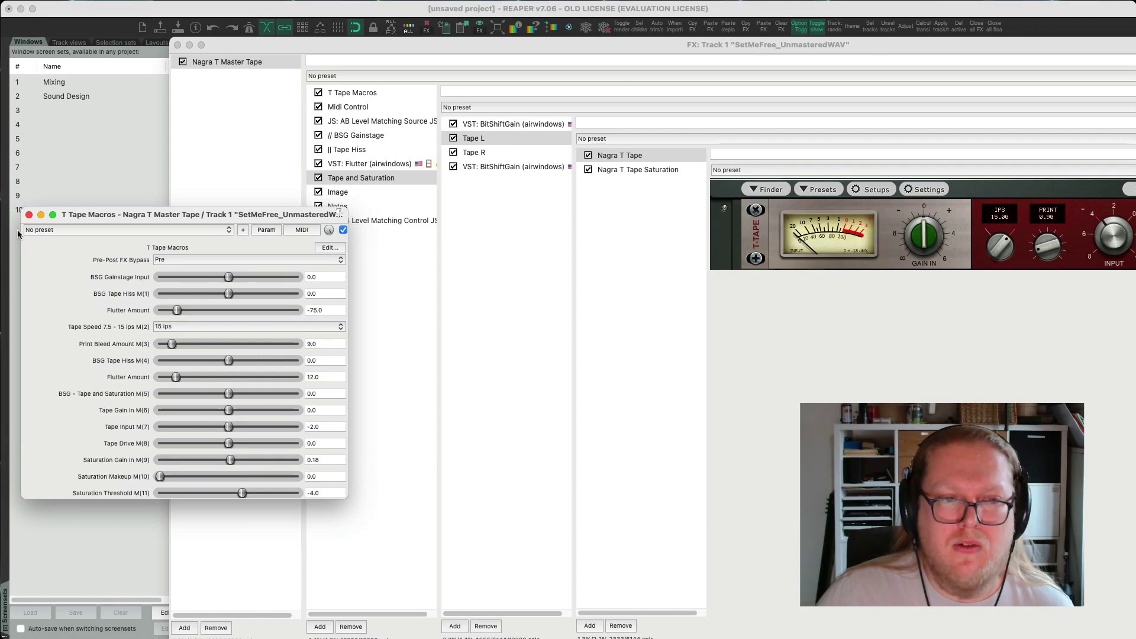
left_click(29, 215)
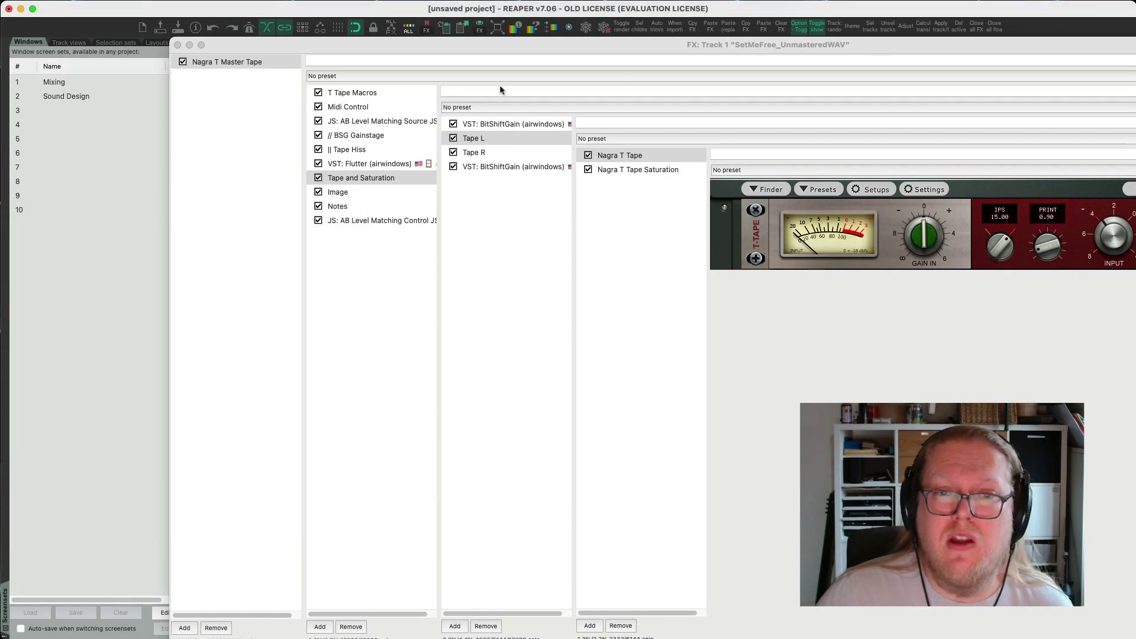
double_click(545, 50)
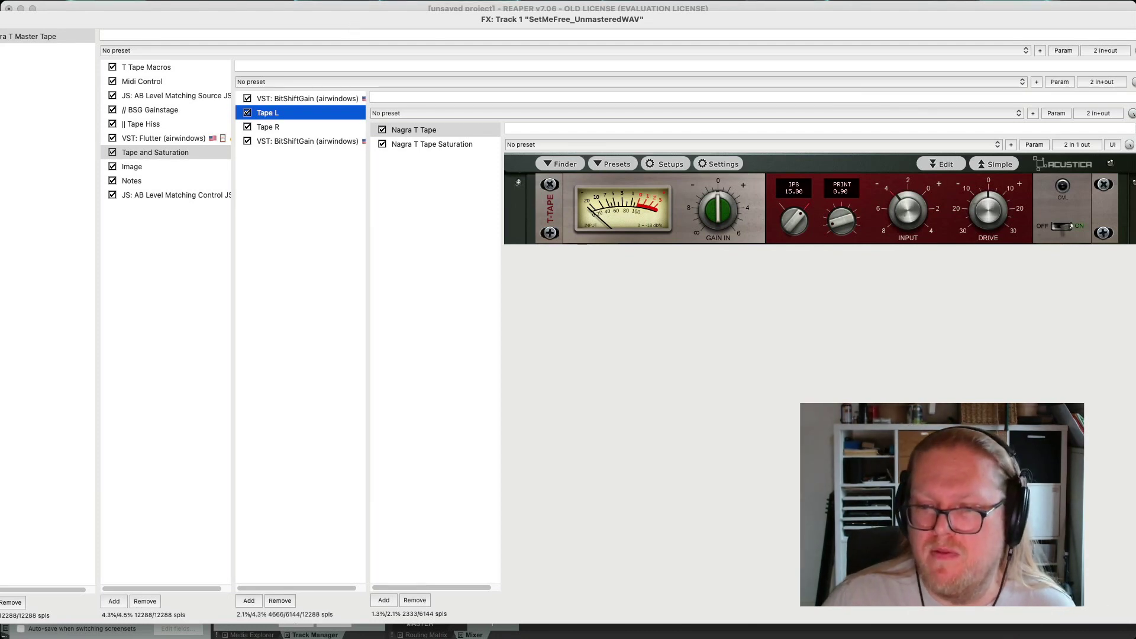
left_click_drag(1135, 623, 1096, 623)
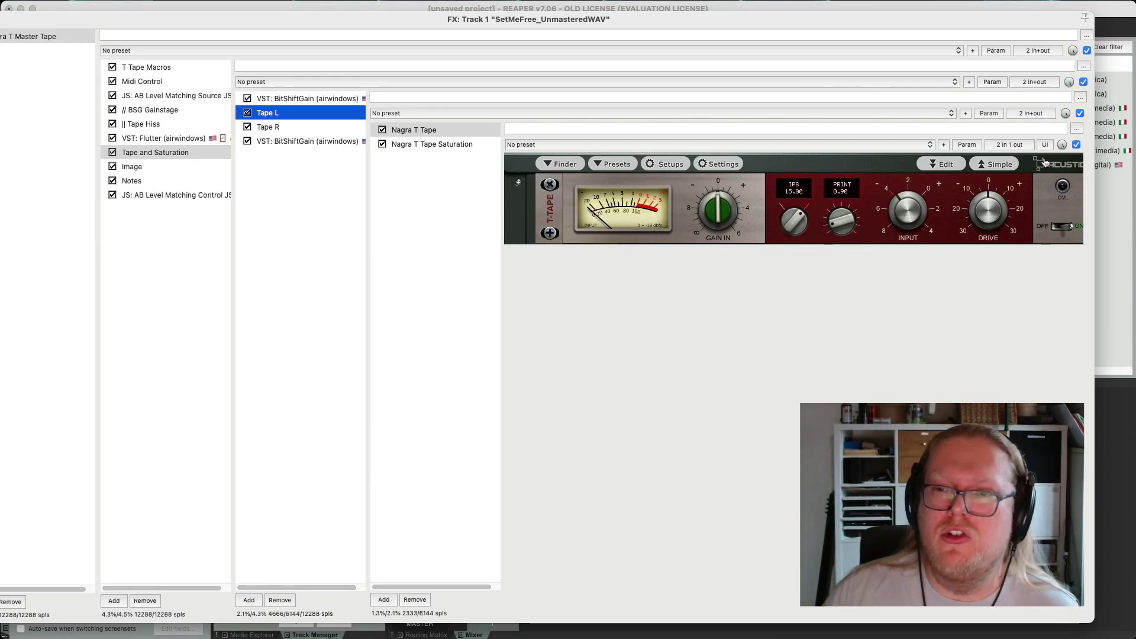
left_click(1009, 145)
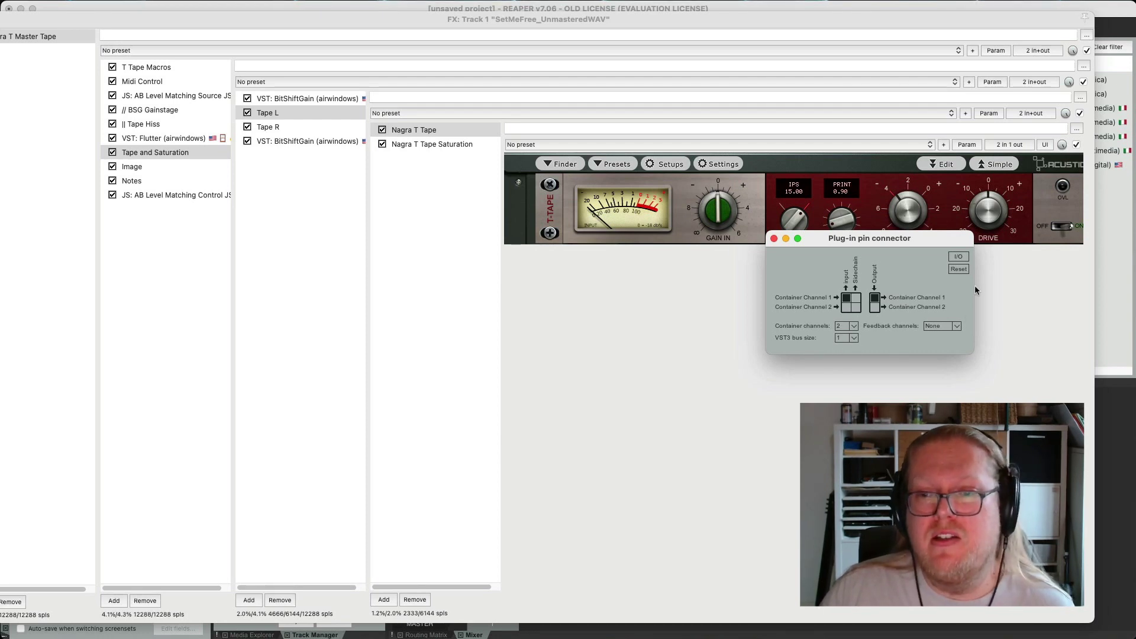
left_click_drag(893, 244, 911, 305)
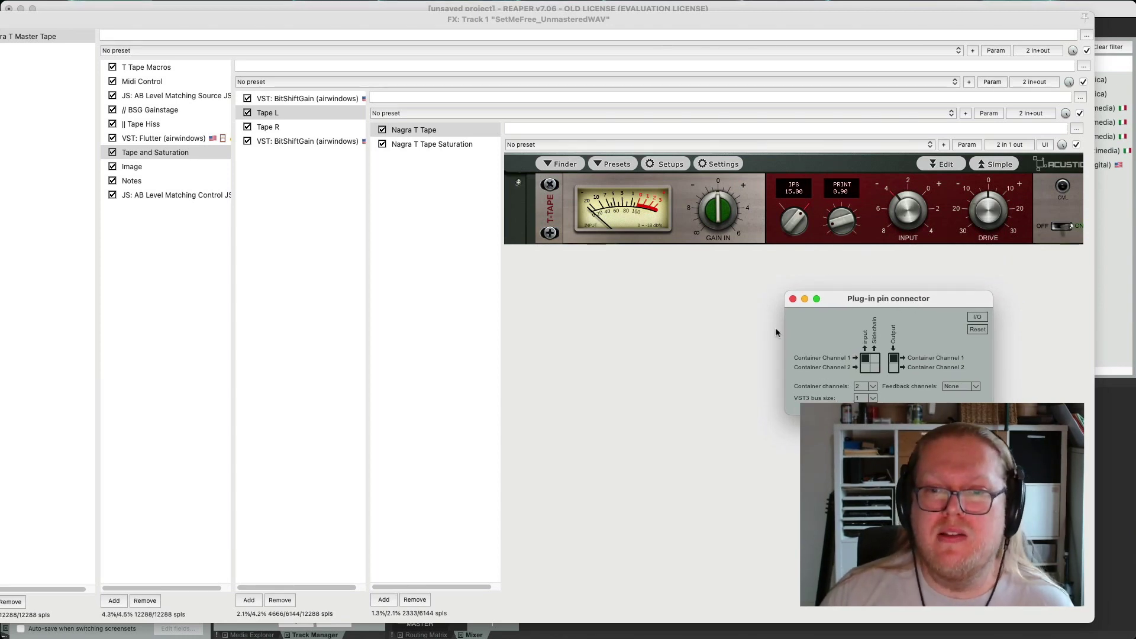
left_click(793, 300)
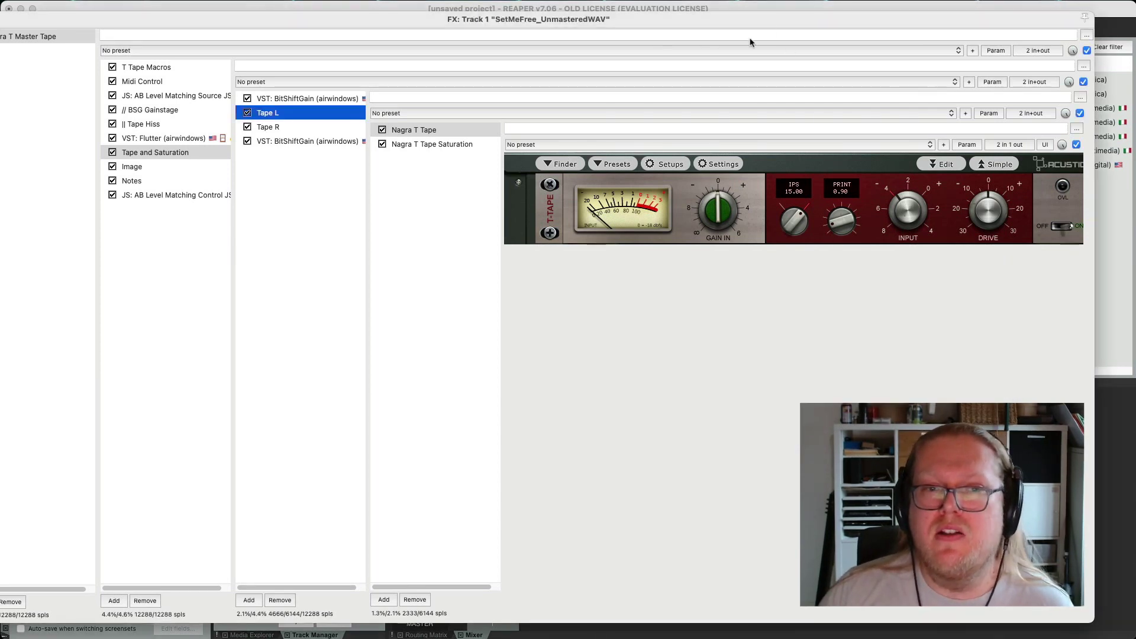
Step: Search the plugins for "9000 j" and add bx_console SSL 9000 J at the end of the Nagra T Master Tape container
left_click_drag(99, 26, 54, 187)
left_click(896, 48)
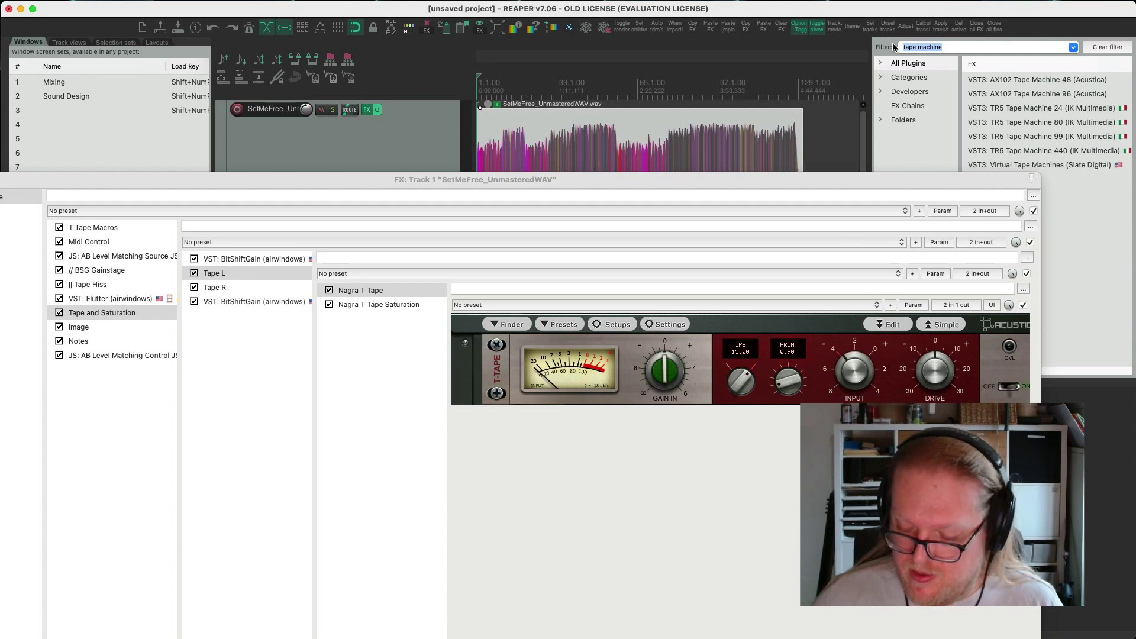
type("9000")
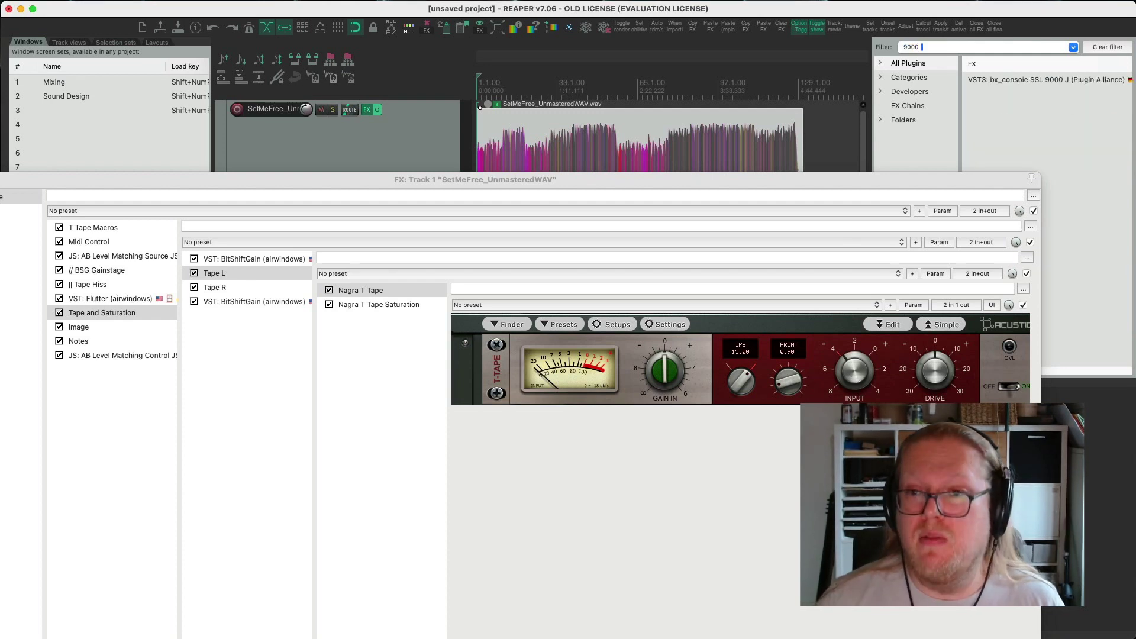
left_click(1006, 81)
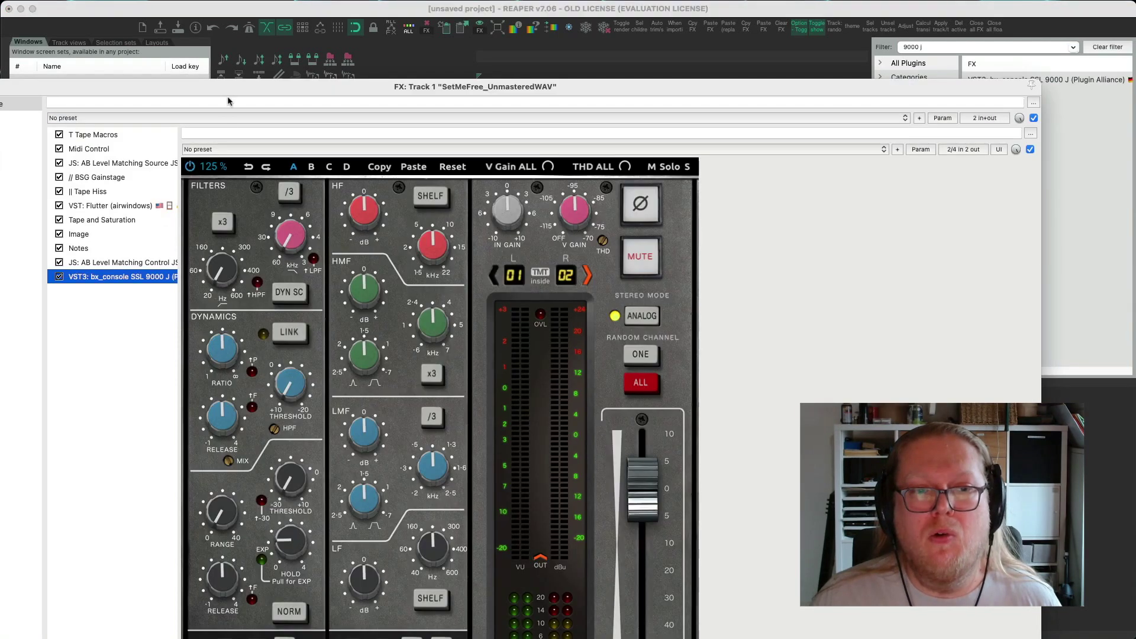
left_click_drag(228, 87, 339, 4)
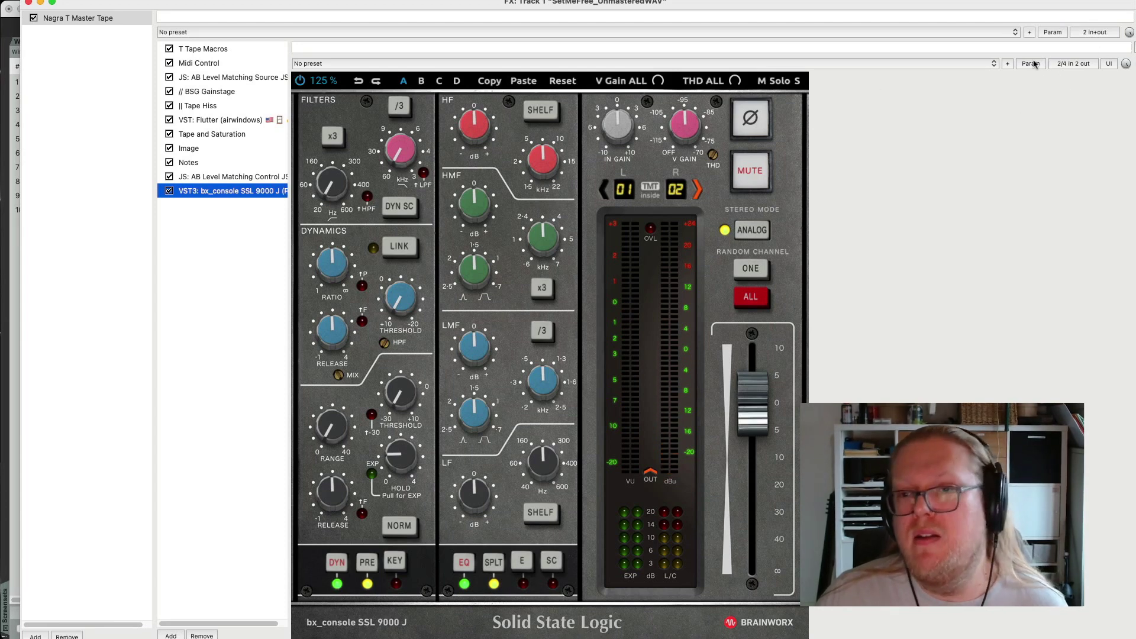
Step: Open the pin connector for bx_console SSL 9000 J and set its VST3 bus size to 1
left_click(1084, 69)
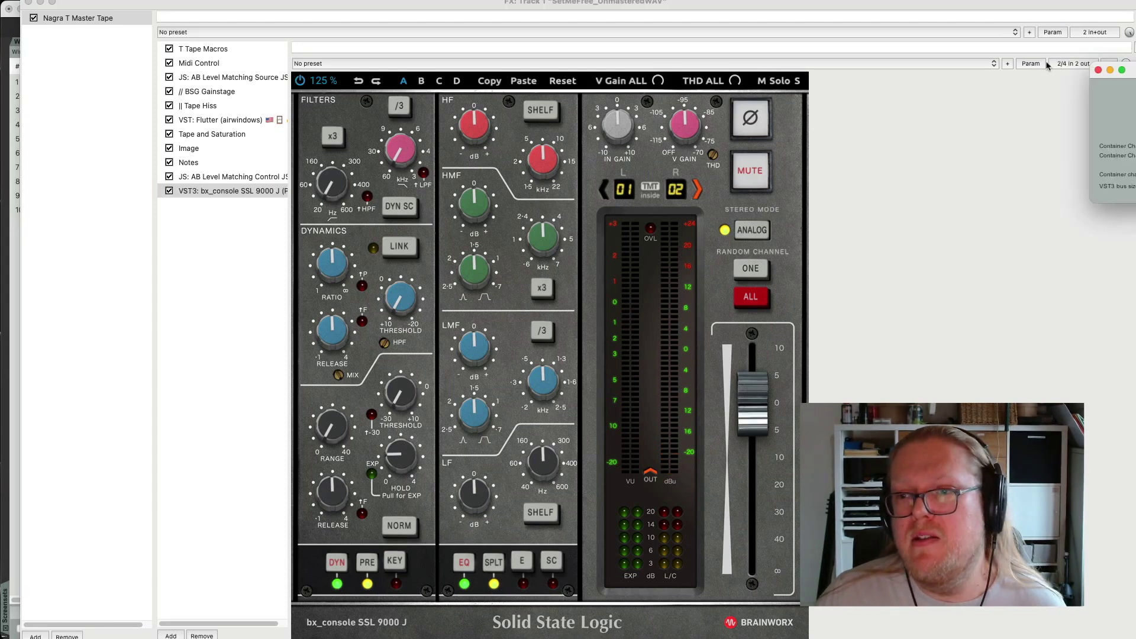
left_click_drag(1130, 77, 726, 150)
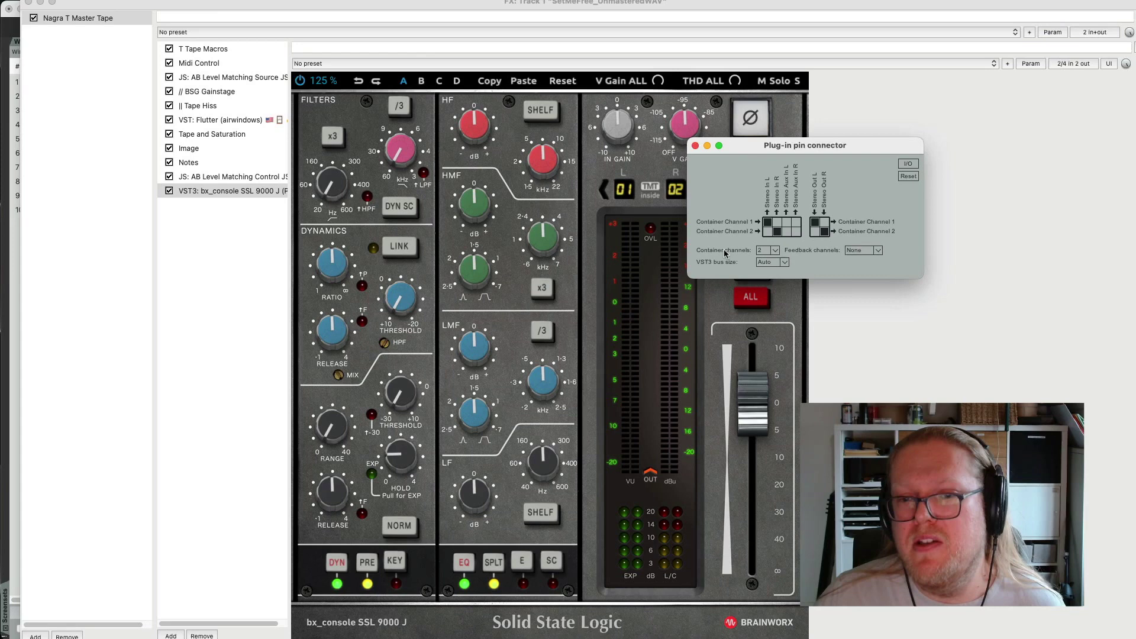
left_click(784, 262)
left_click(780, 290)
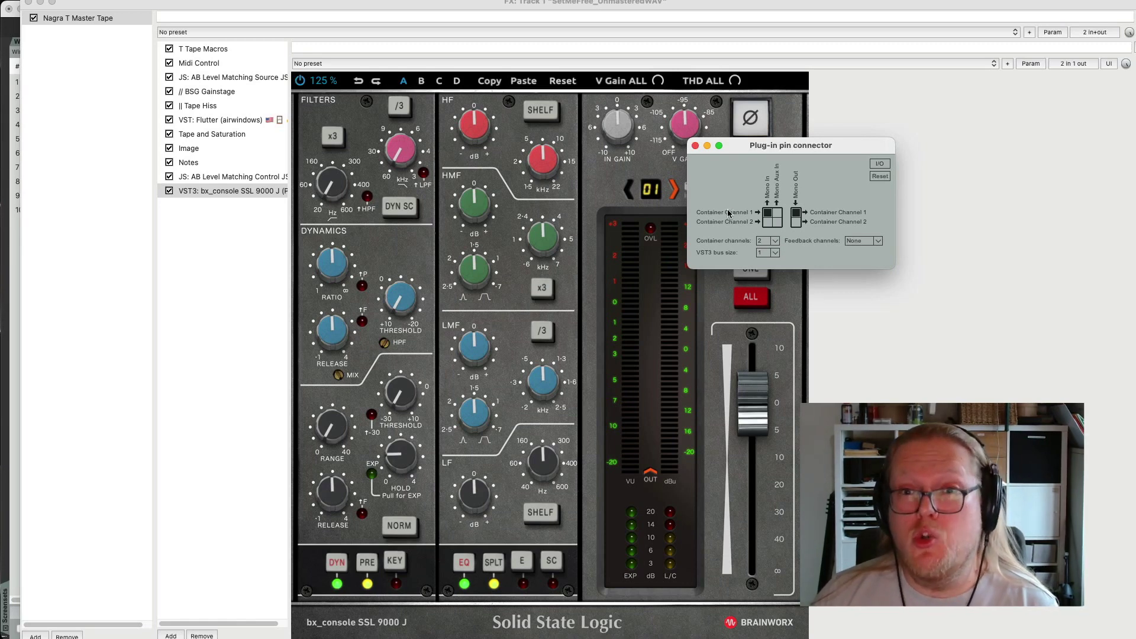
Step: Advance the TMT channel of bx_console SSL 9000 J to 10 and bring it back to 01
double_click(673, 189)
left_click(673, 189)
left_click(674, 188)
left_click(673, 188)
left_click(673, 189)
left_click(673, 189)
left_click(673, 188)
left_click(673, 189)
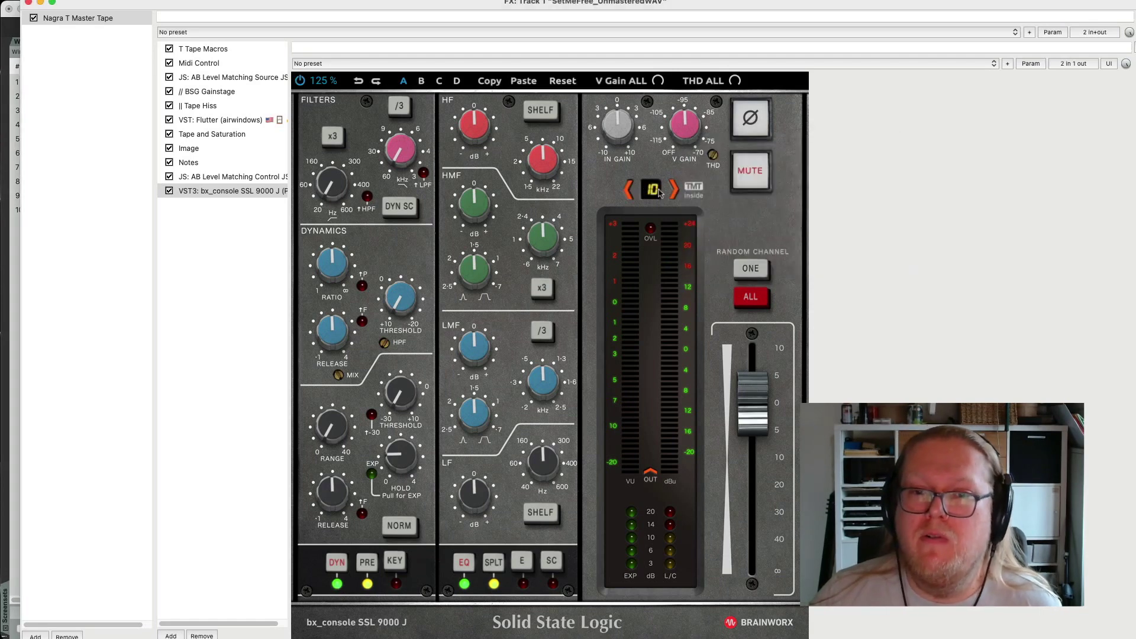
left_click(628, 197)
left_click(628, 197)
left_click(628, 197)
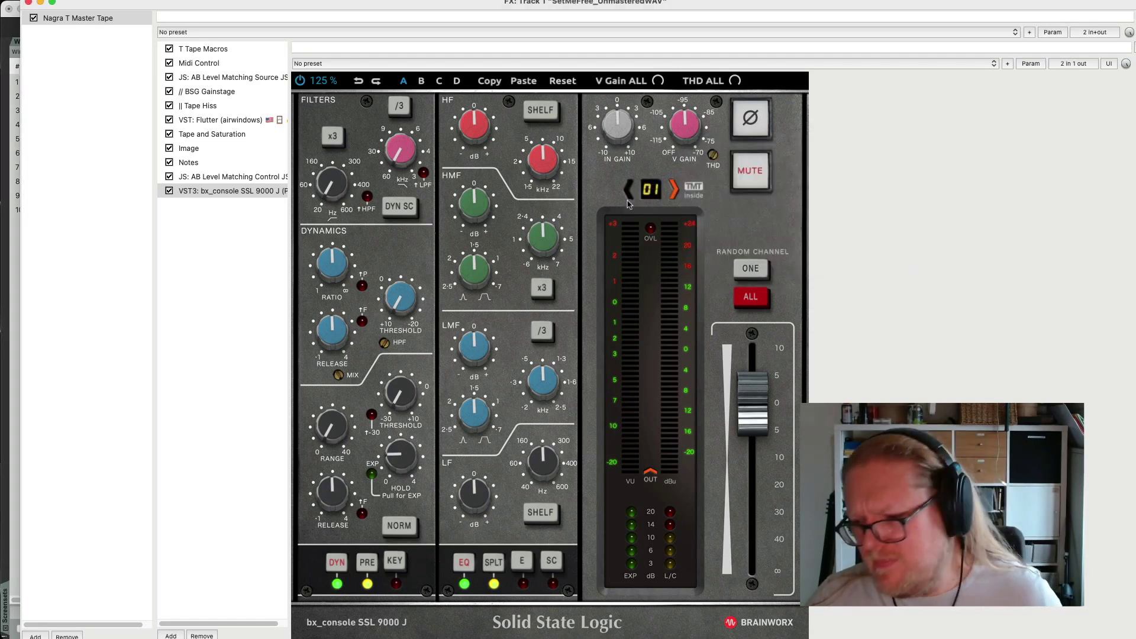
Step: Remove bx_console SSL 9000 J from the Nagra T Master Tape container and show the T Tape Macros
left_click(237, 192)
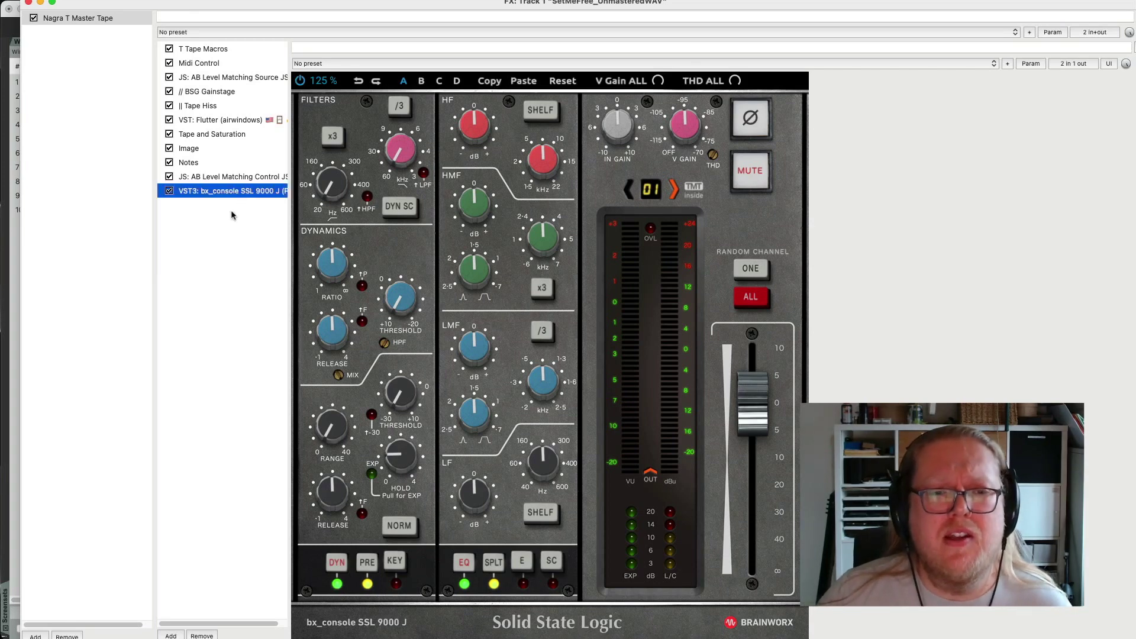
left_click(212, 636)
left_click(210, 48)
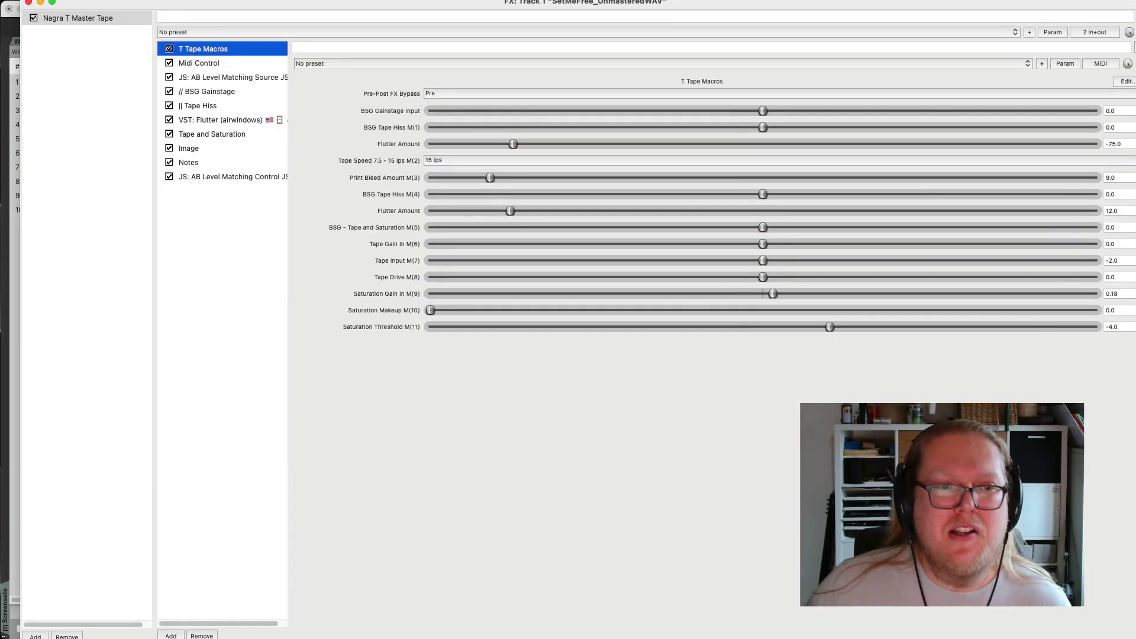
Step: Move the FX window clear of the track controls and play the track briefly from the start with Pre-Post FX Bypass at Pre
left_click_drag(22, 1, 496, 229)
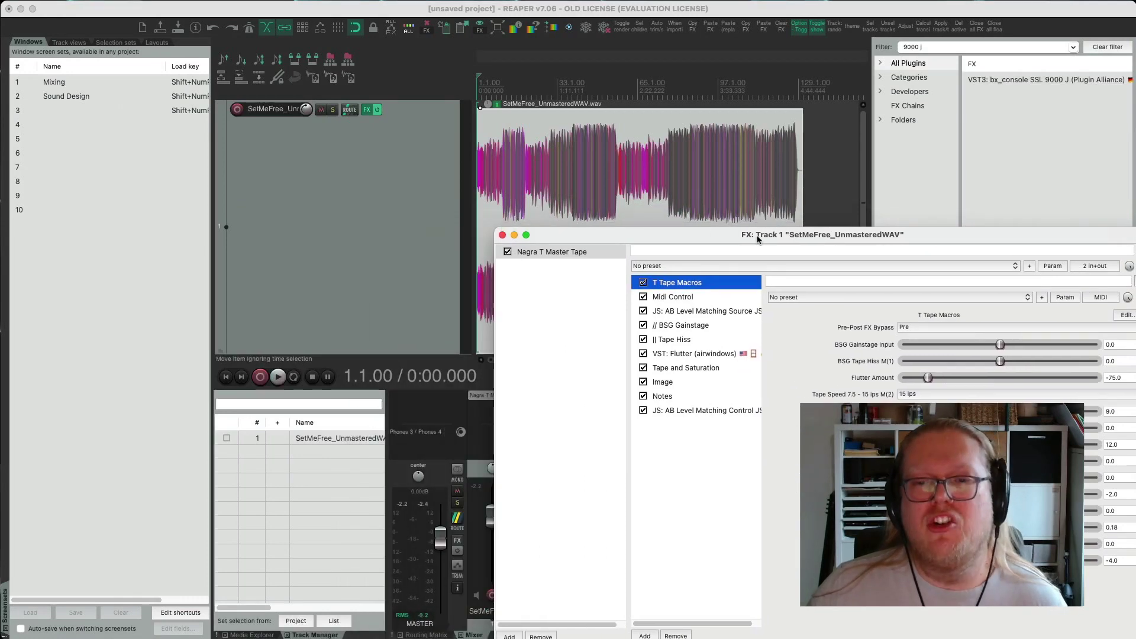
left_click_drag(757, 238, 734, 211)
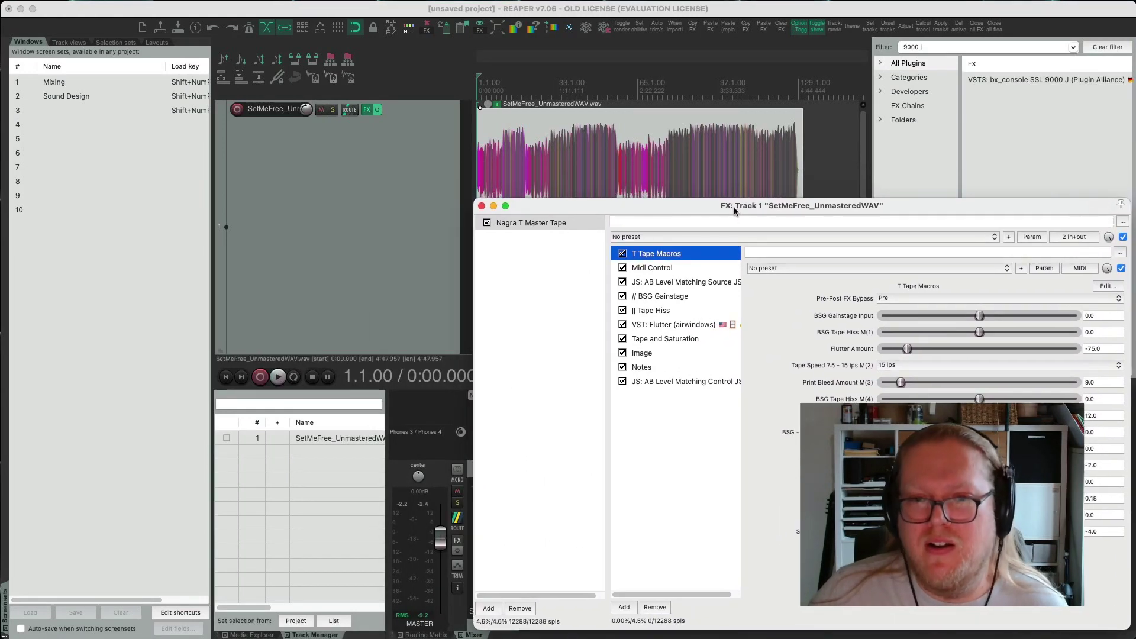
left_click(483, 82)
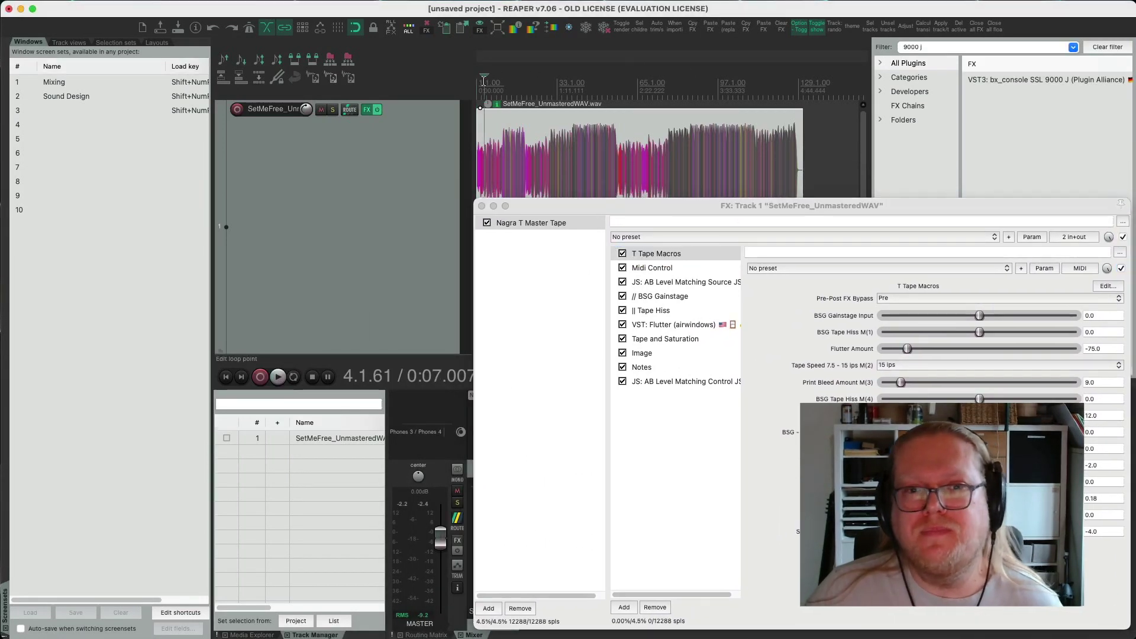
key("Home")
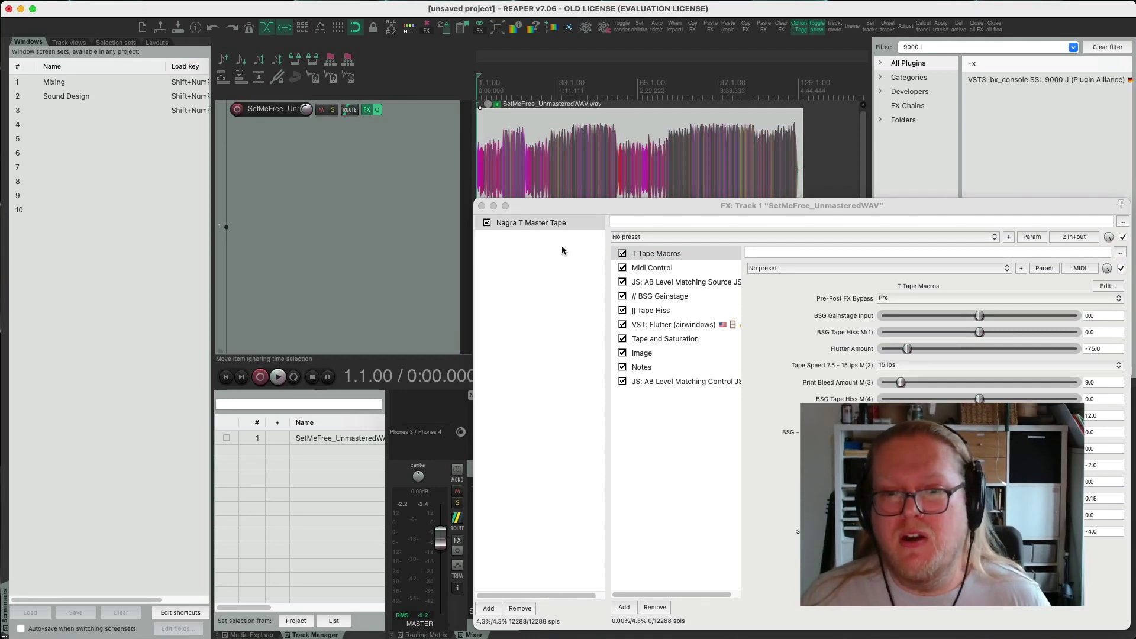
key("space")
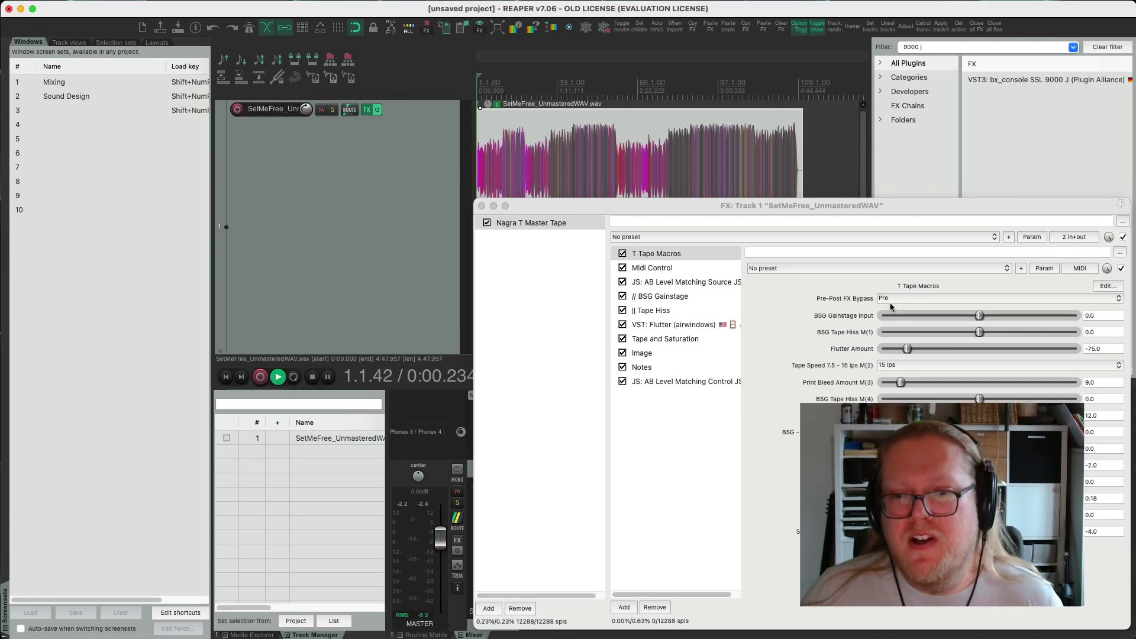
left_click(900, 297)
left_click(900, 298)
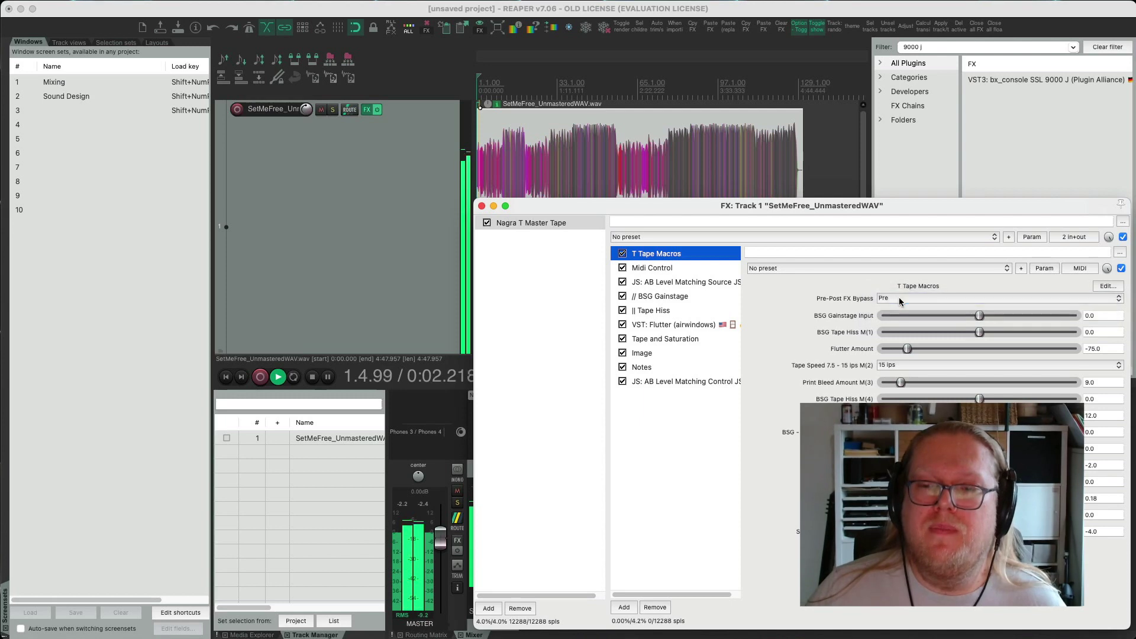
key("space")
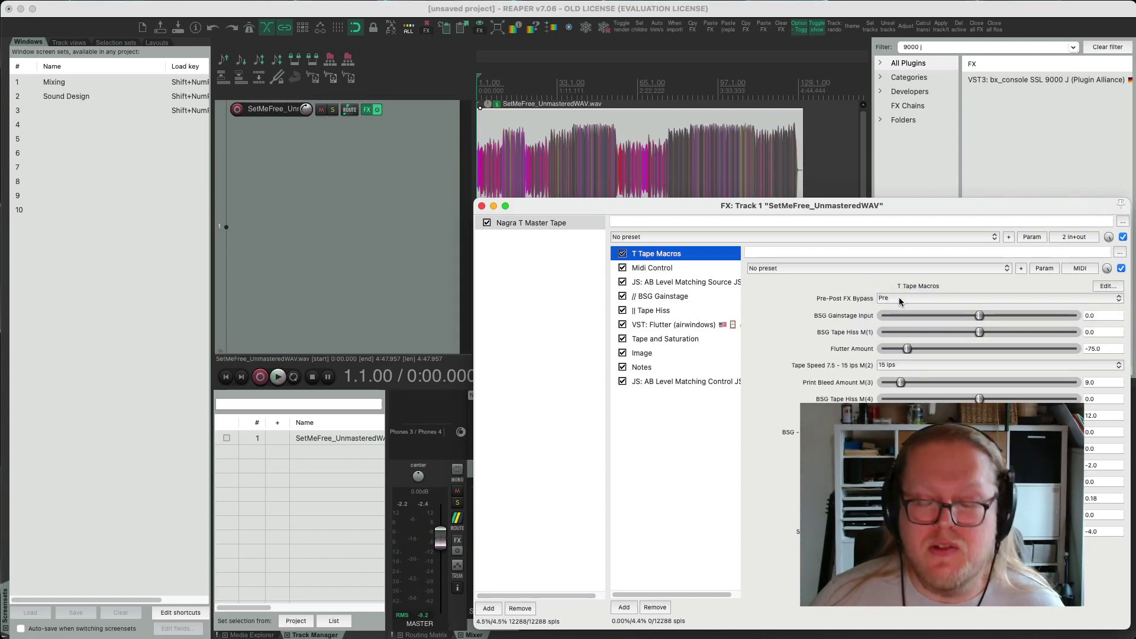
Step: Set Pre-Post FX Bypass to Post and raise BSG Tape Hiss M(4) to 10.0
left_click(900, 298)
left_click(901, 309)
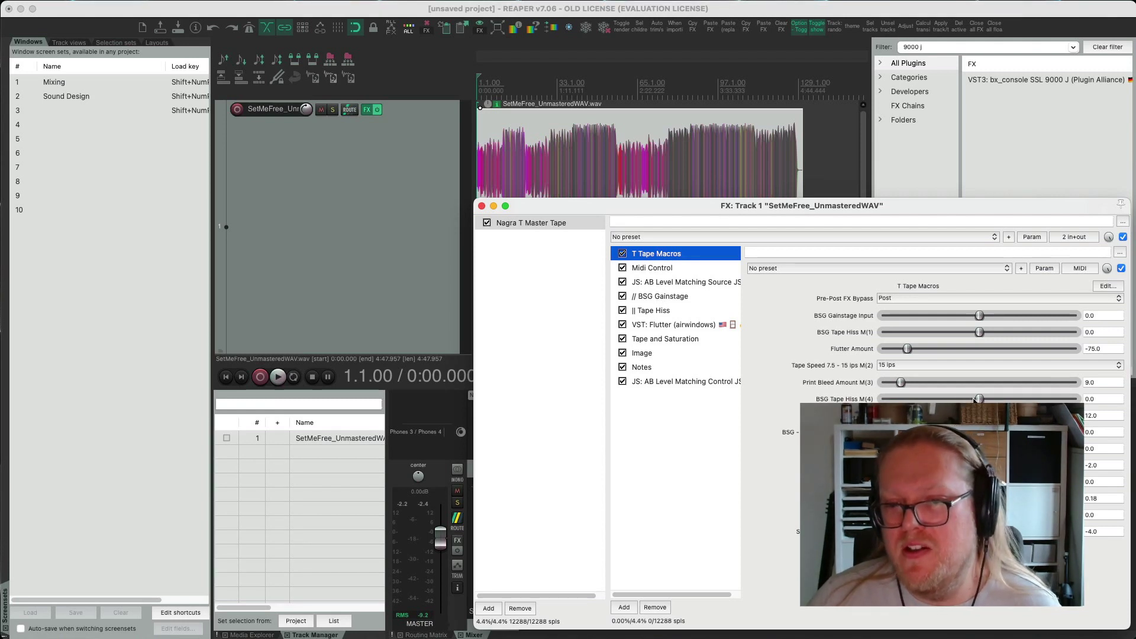
left_click_drag(979, 399, 1039, 398)
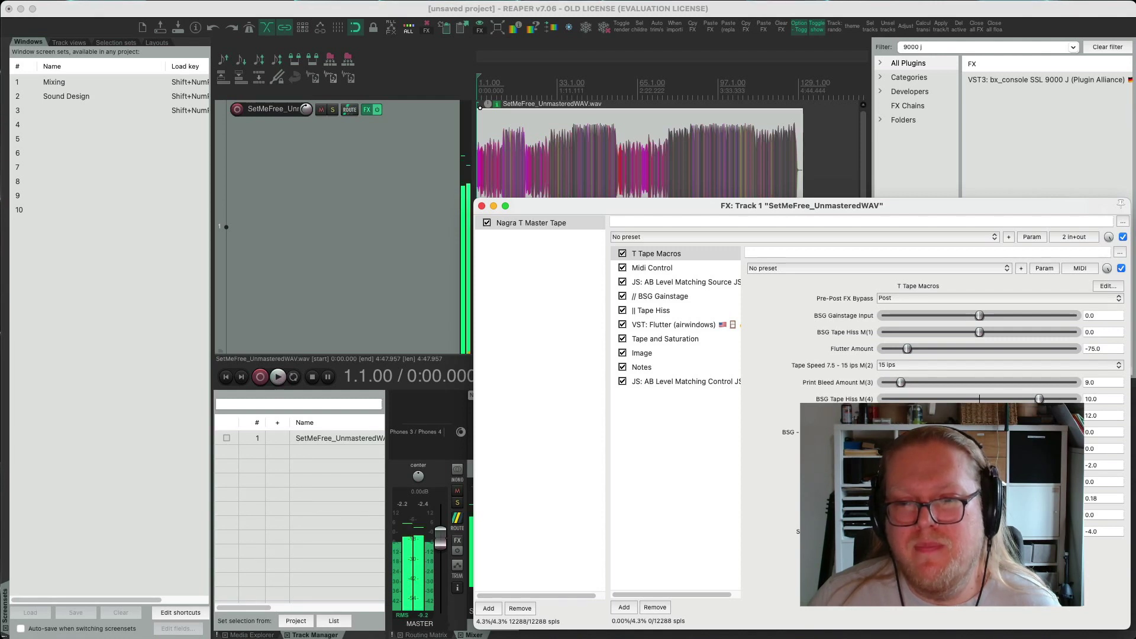
Step: Switch Tape Speed twice between 7.5 ips and 15 ips to compare the hiss, ending at 15 ips, and reset BSG Tape Hiss M(4) to 0.0
left_click(894, 363)
left_click(887, 349)
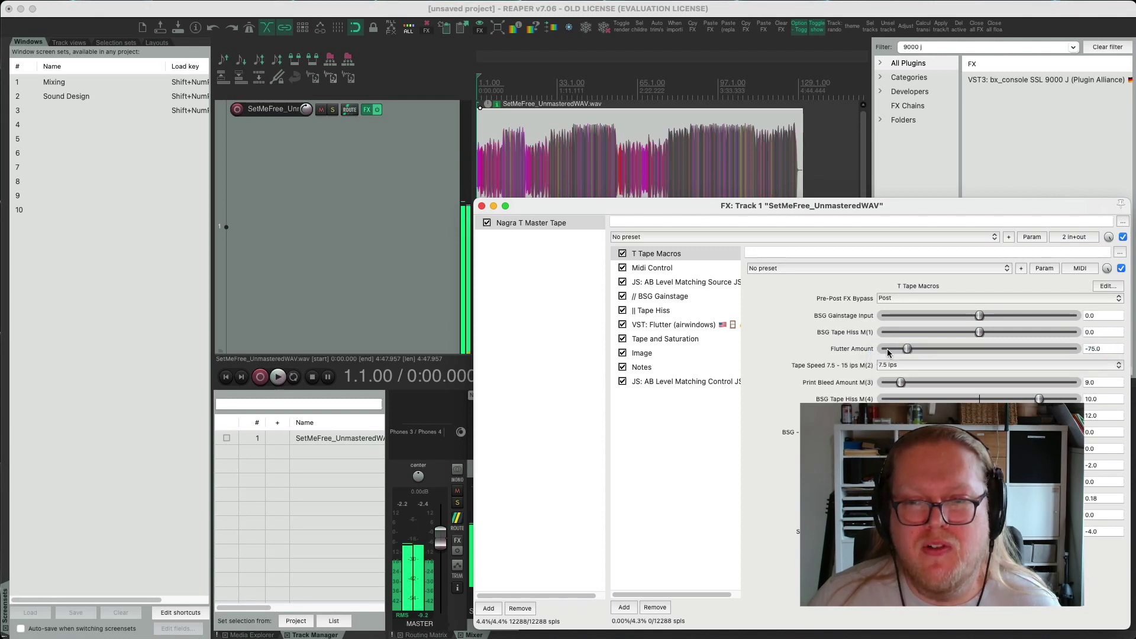
left_click(887, 365)
left_click(888, 380)
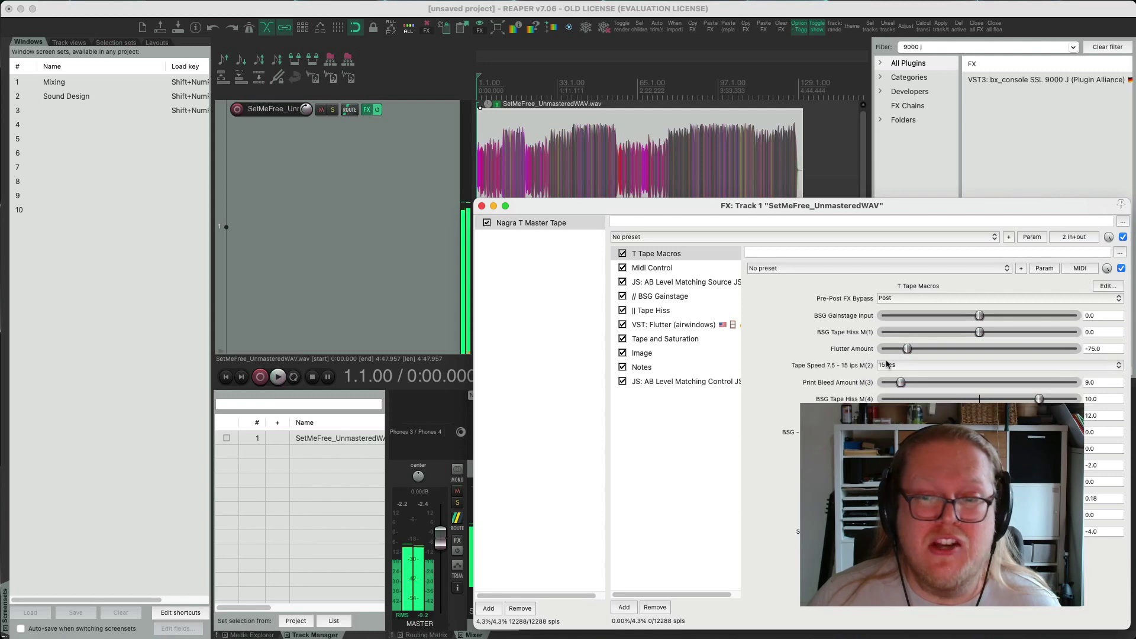
left_click(890, 364)
left_click(887, 352)
left_click(887, 365)
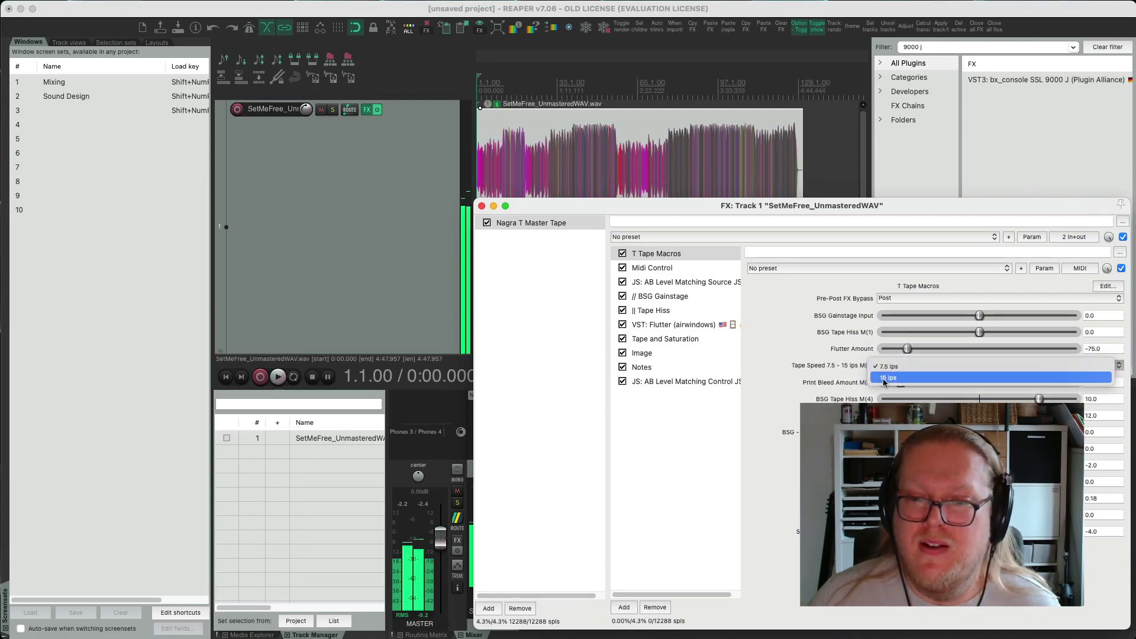
left_click(886, 380)
left_click(979, 399)
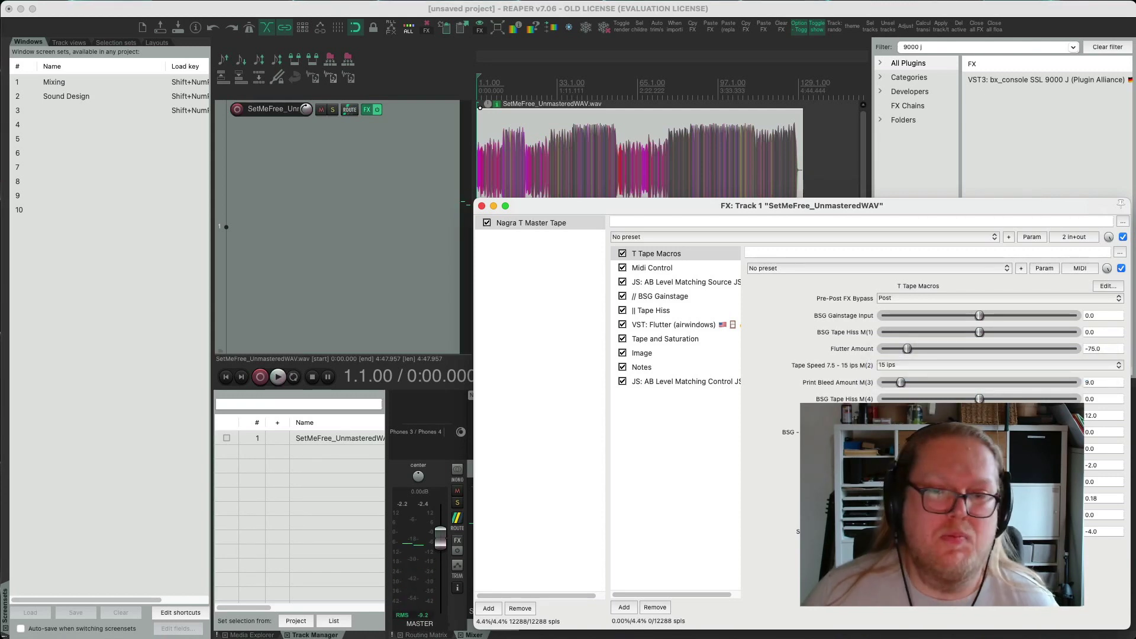
Step: Shift the FX window slightly and set Pre-Post FX Bypass back to Pre
left_click_drag(736, 206, 686, 195)
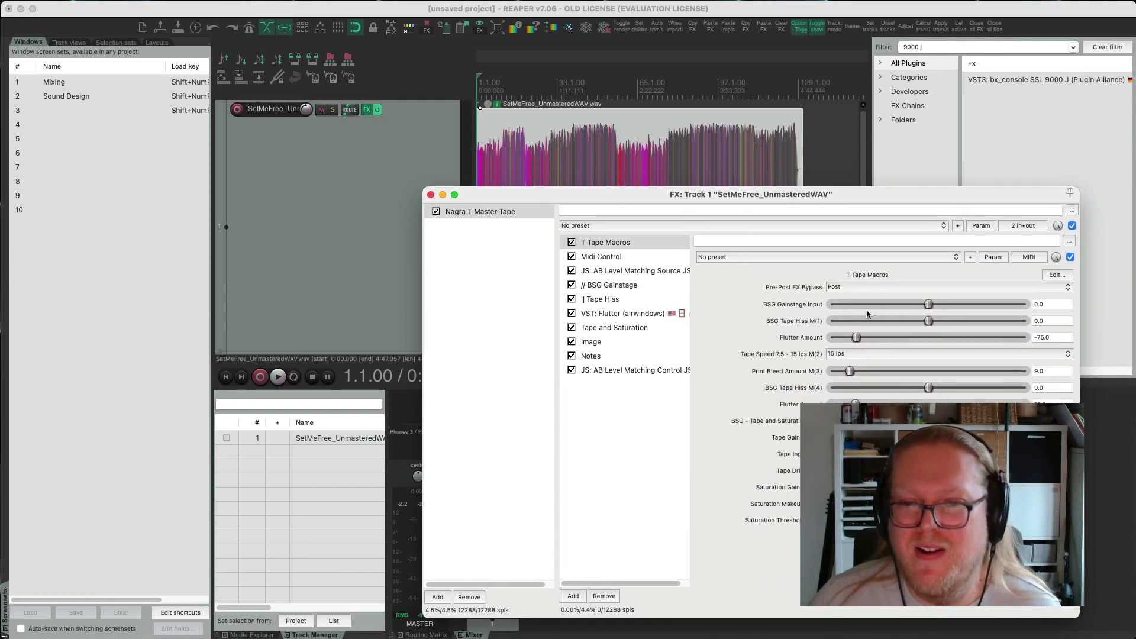
left_click(829, 287)
left_click(841, 289)
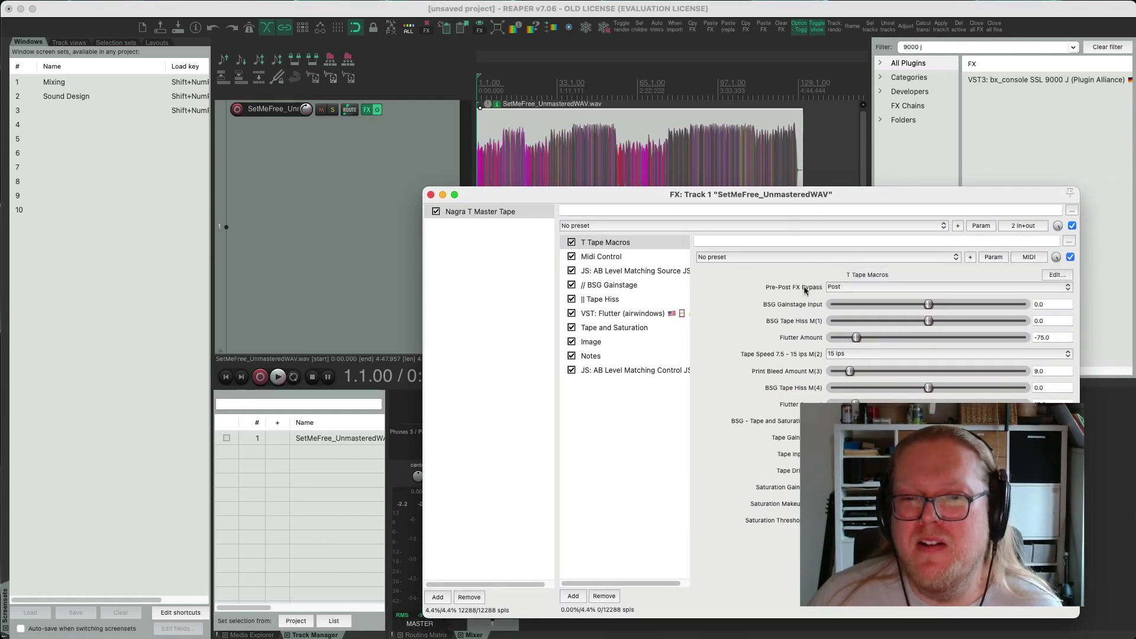
left_click(849, 286)
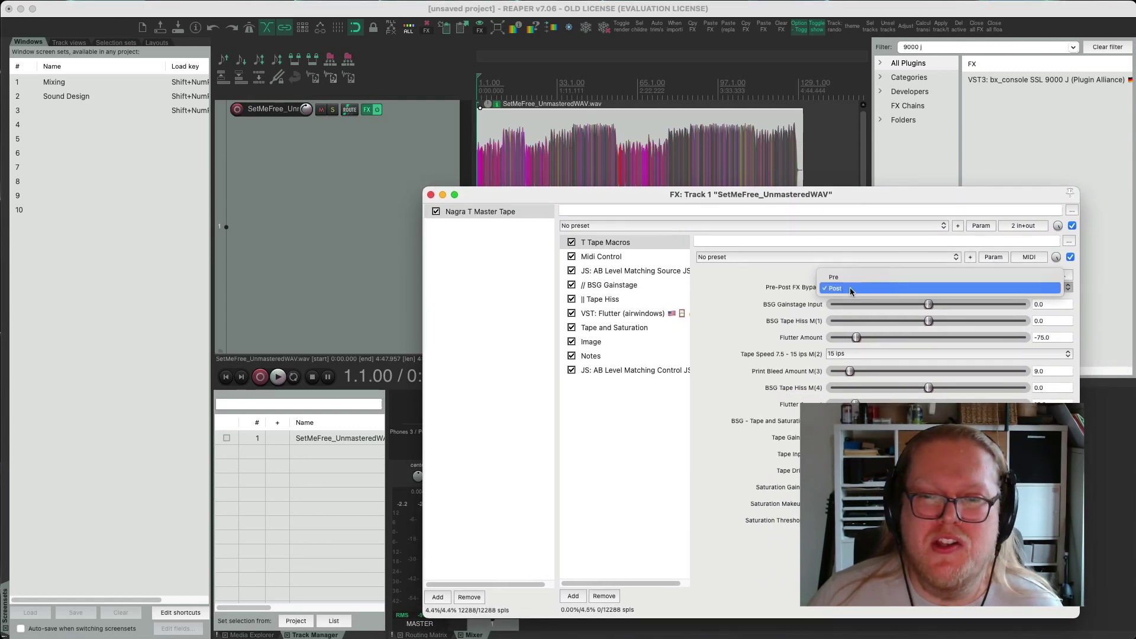
left_click(840, 277)
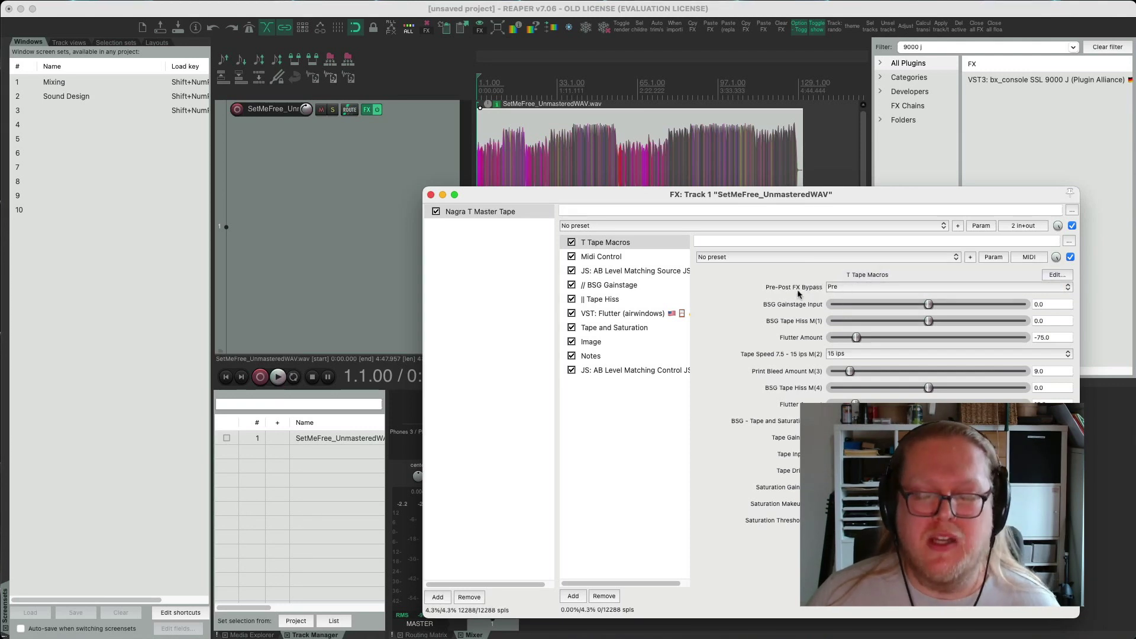
Step: Start playback of the track and switch Pre-Post FX Bypass to Post while it plays
left_click(489, 121)
key("space")
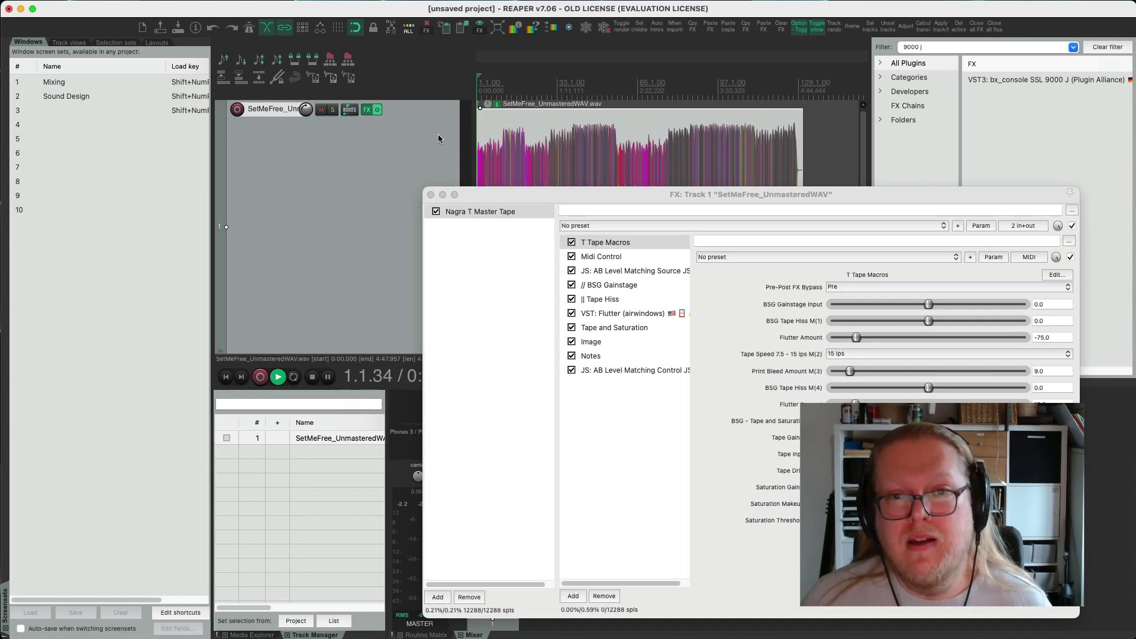
left_click(829, 287)
left_click(827, 300)
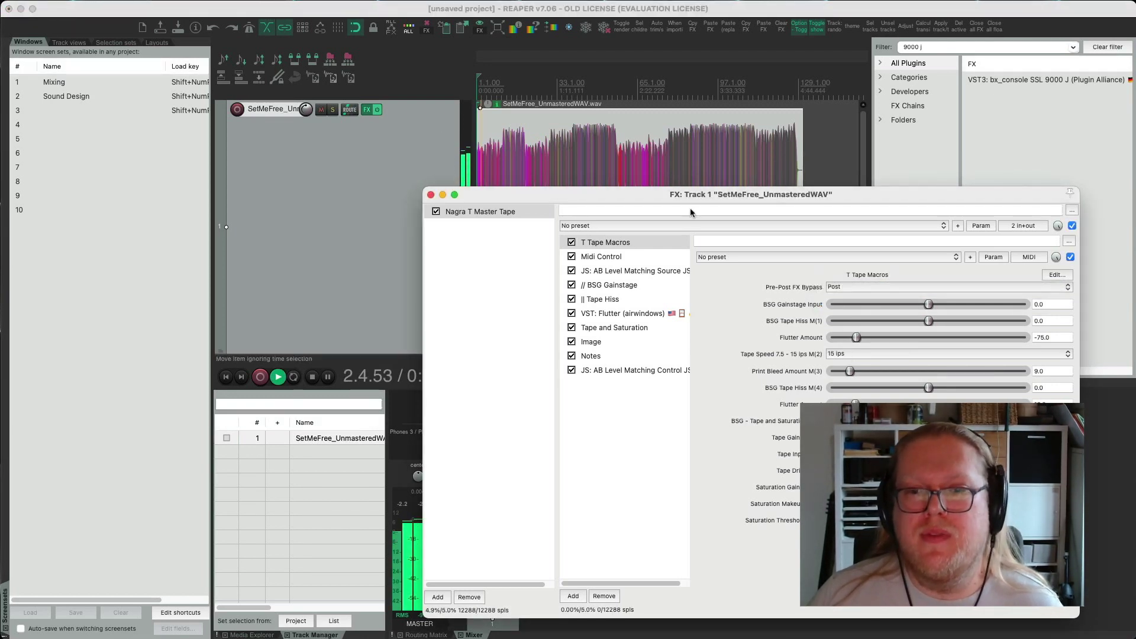
Step: Shorten the FX window and reposition it below the track's waveform
left_click_drag(705, 194, 726, 198)
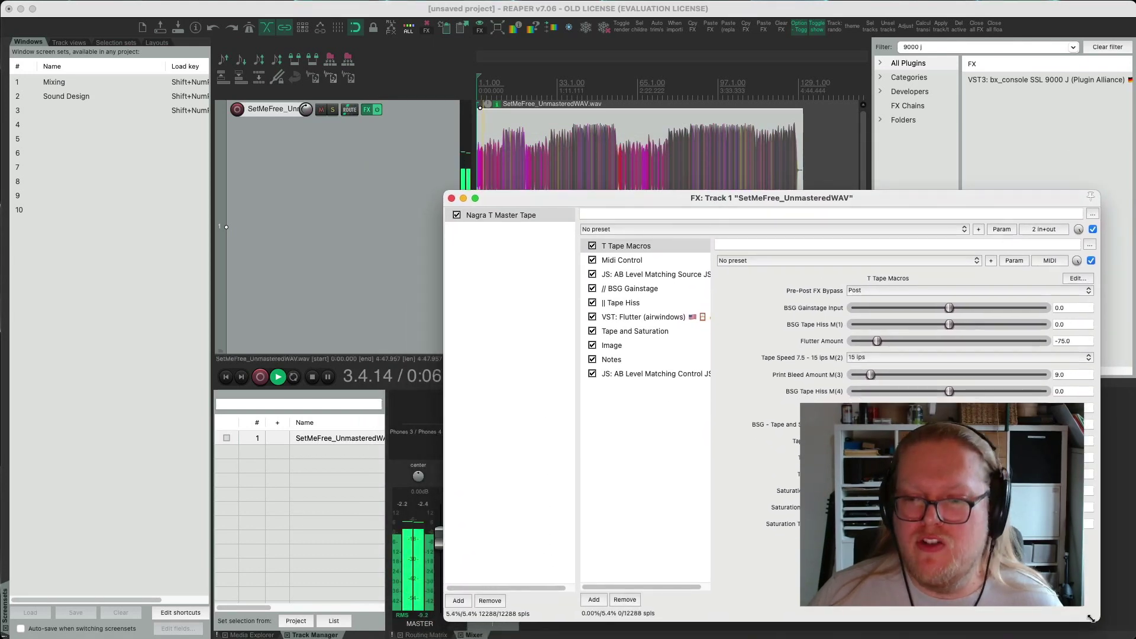
left_click_drag(1099, 620, 1100, 555)
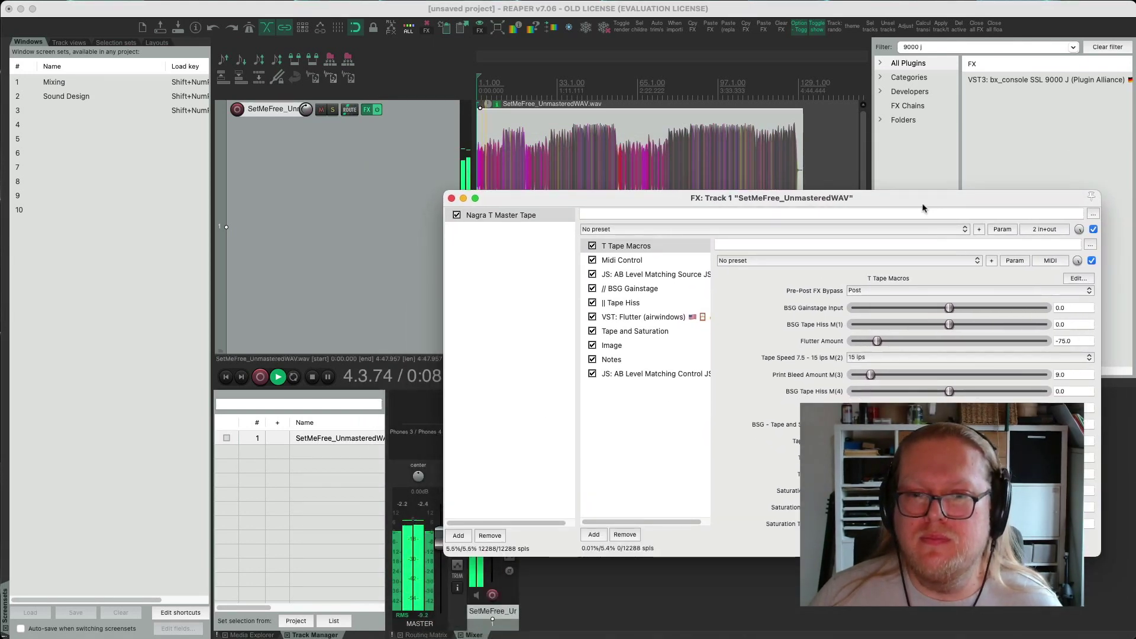
left_click_drag(923, 202, 907, 251)
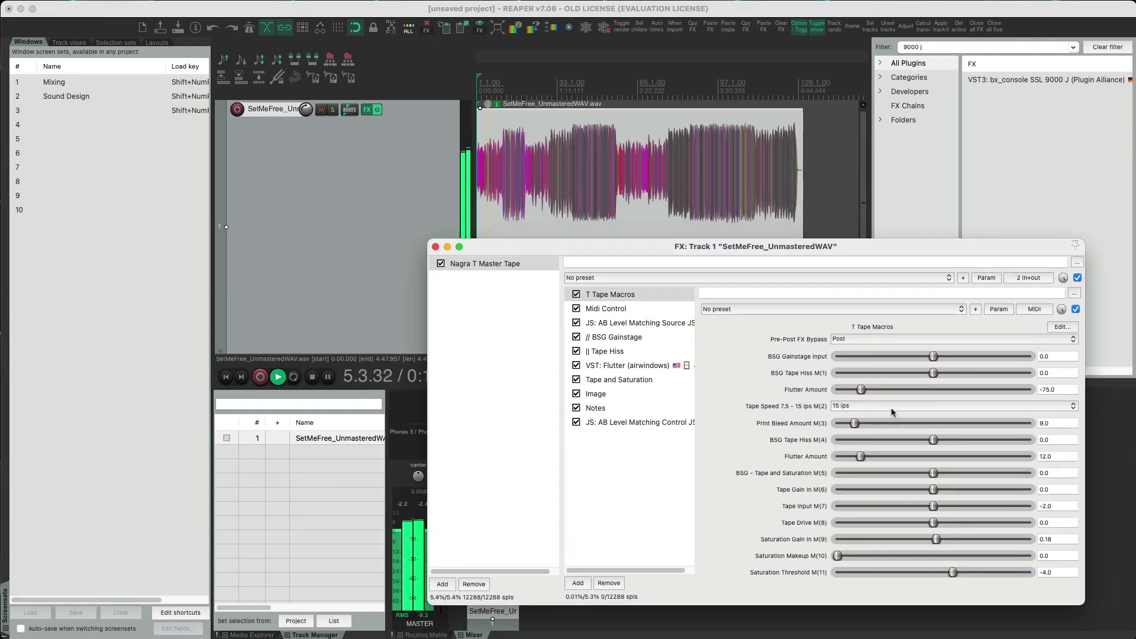
Step: Demonstrate the BSG Gainstage Input, BSG Tape Hiss M(1) and BSG Tape Hiss M(4) macros during playback, leaving each at 0.0
mouse_move(935, 357)
left_mouse_down()
mouse_move(946, 357)
mouse_move(932, 358)
left_mouse_up()
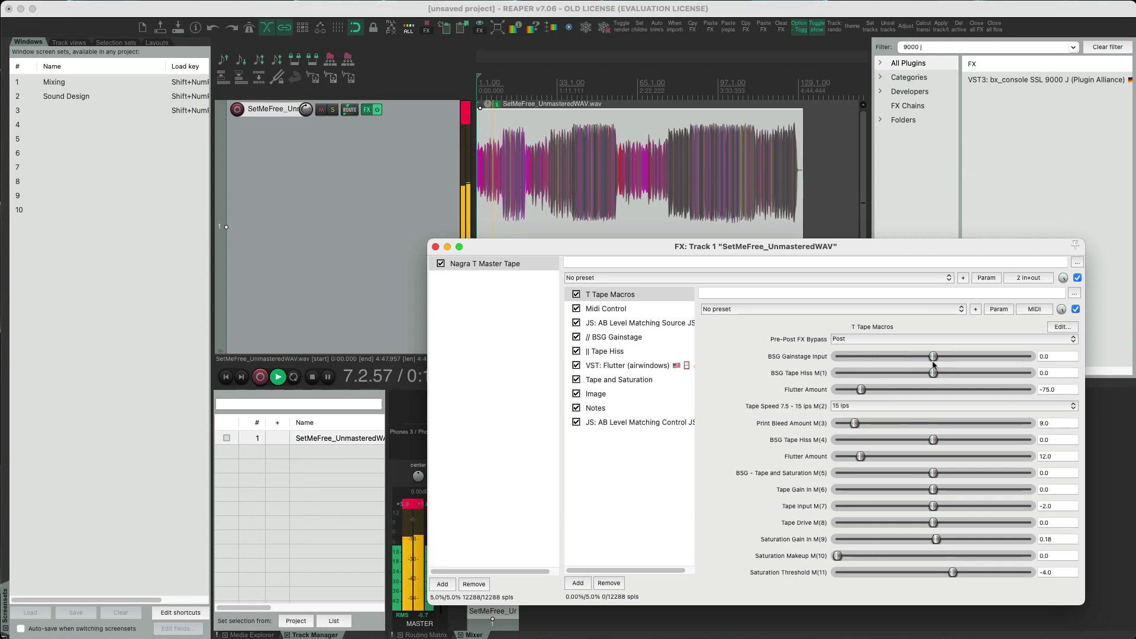
left_click(506, 218)
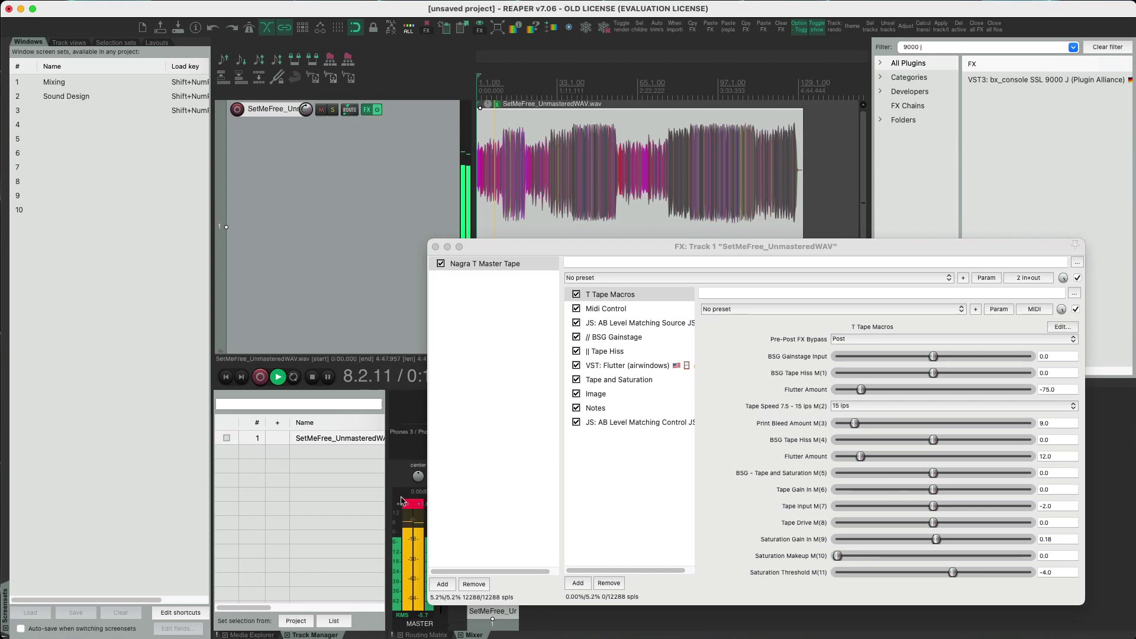
left_click(933, 372)
mouse_move(933, 372)
left_mouse_down()
mouse_move(994, 381)
mouse_move(865, 384)
mouse_move(933, 377)
left_mouse_up()
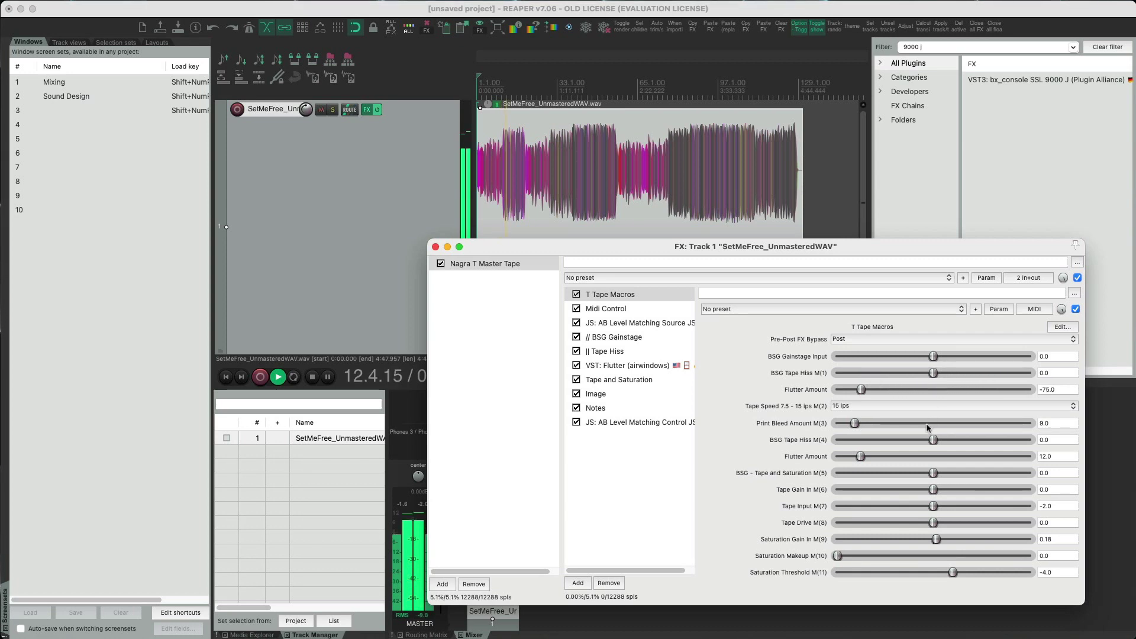
mouse_move(933, 440)
left_mouse_down()
mouse_move(999, 451)
mouse_move(935, 461)
left_mouse_up()
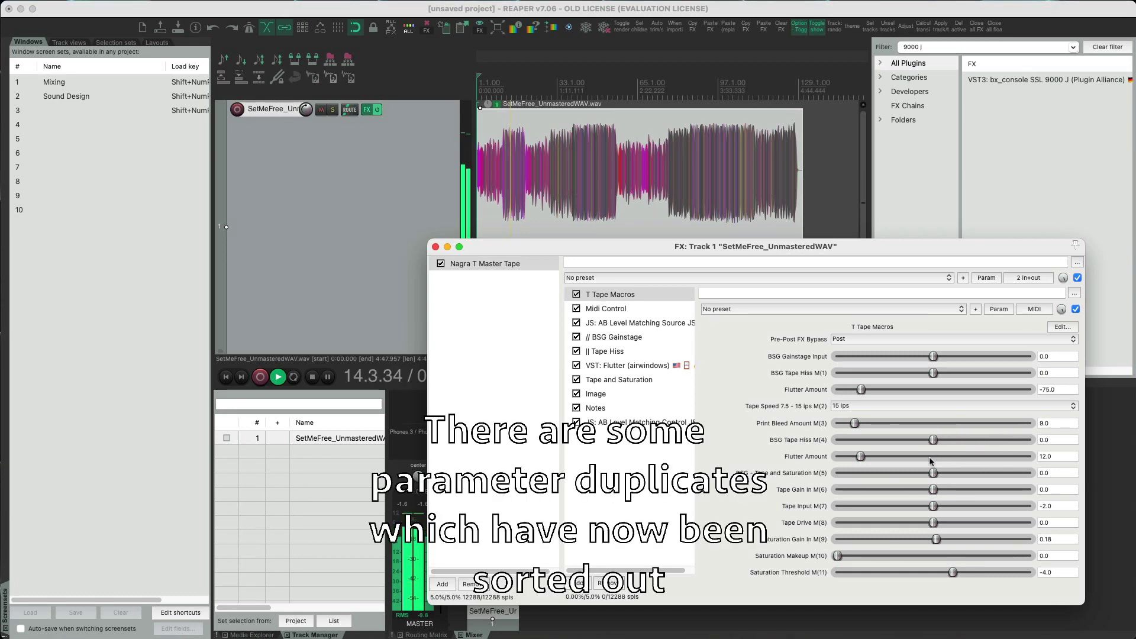
Step: Switch the Tape Speed macro to its other setting and raise the upper Flutter Amount to 100.0
left_click(843, 404)
left_click(851, 395)
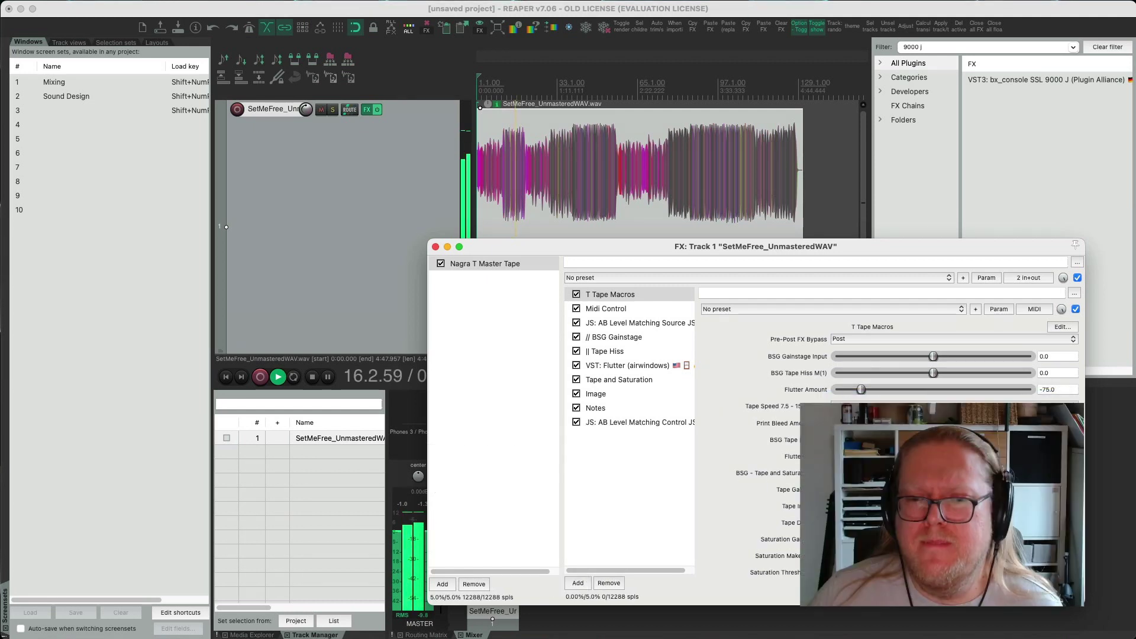
left_click_drag(861, 389, 1030, 389)
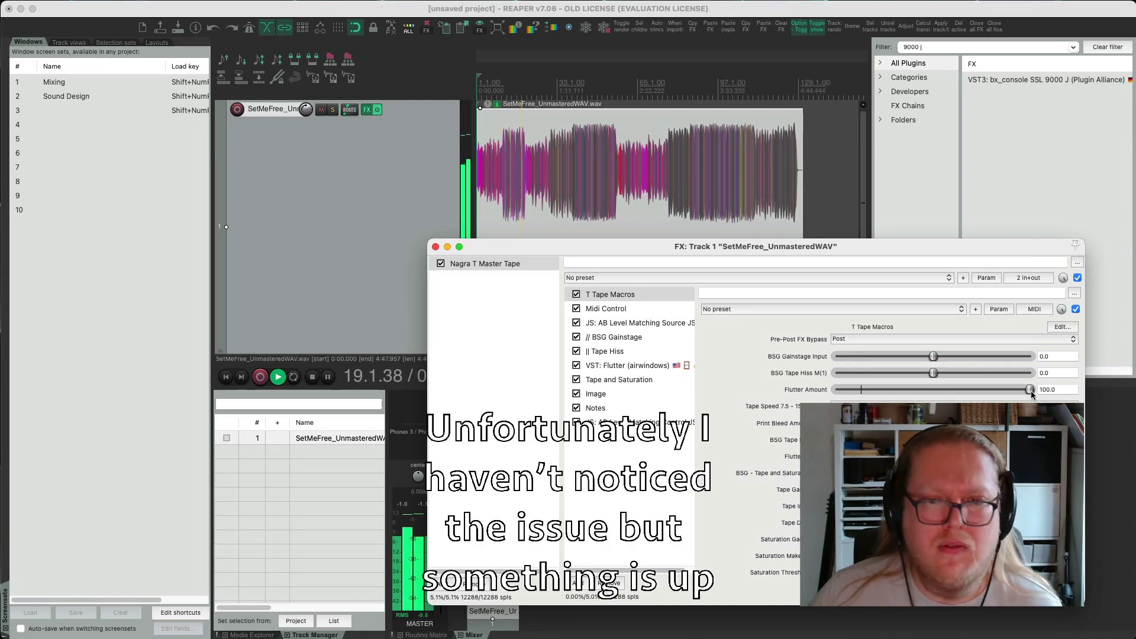
Step: Lower the upper Flutter Amount macro to -75.0 and open the Flutter (airwindows) plugin in the container
left_click_drag(1031, 390, 860, 391)
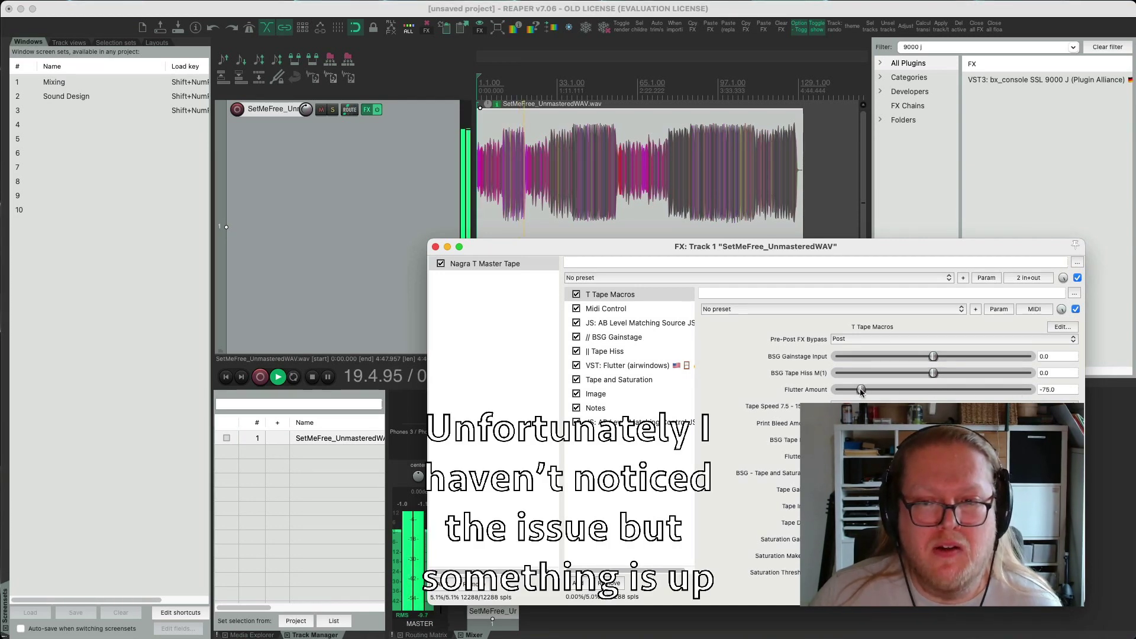
left_click(649, 365)
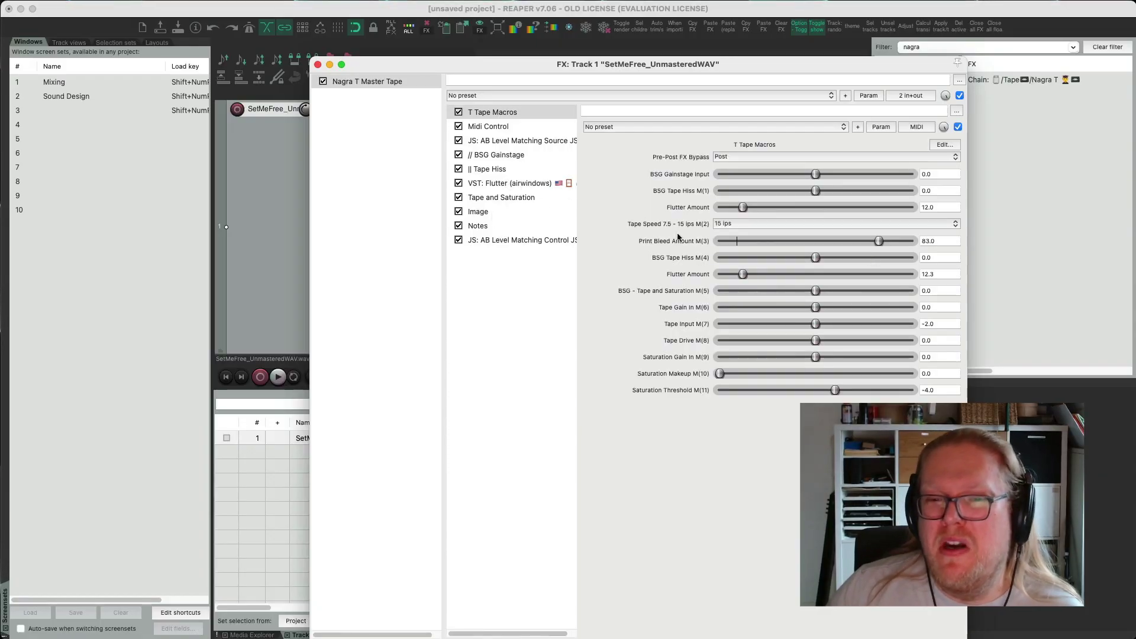
Step: Examine the Tape R chain inside Tape and Saturation and the usage notes in the Notes plugin, repositioning the FX window for reading
left_click(507, 199)
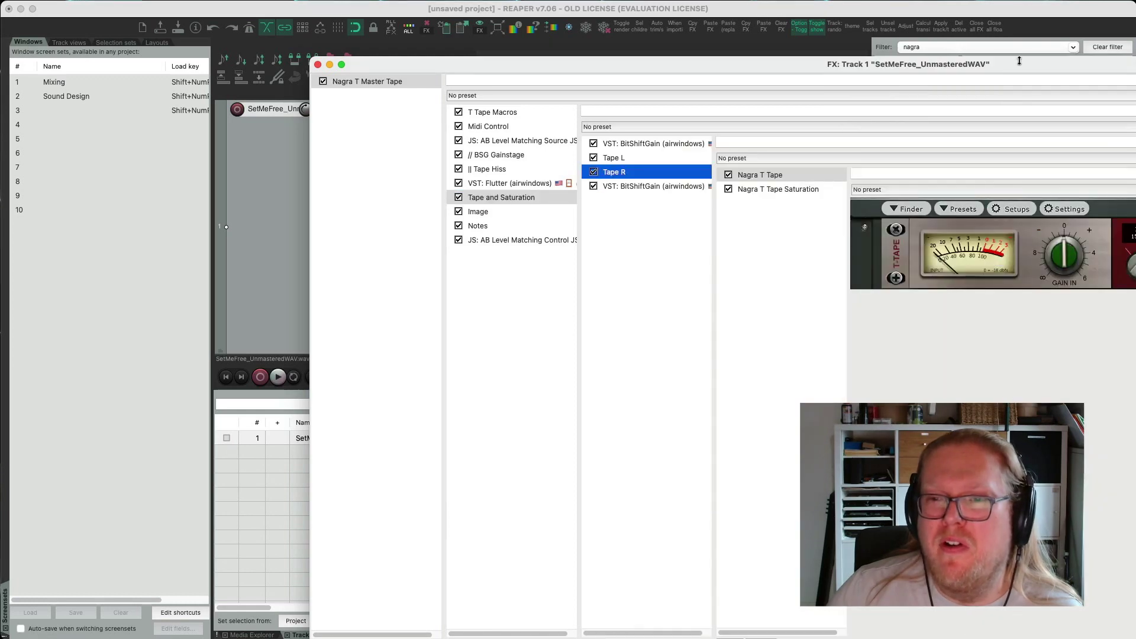
left_click_drag(1016, 64, 593, 39)
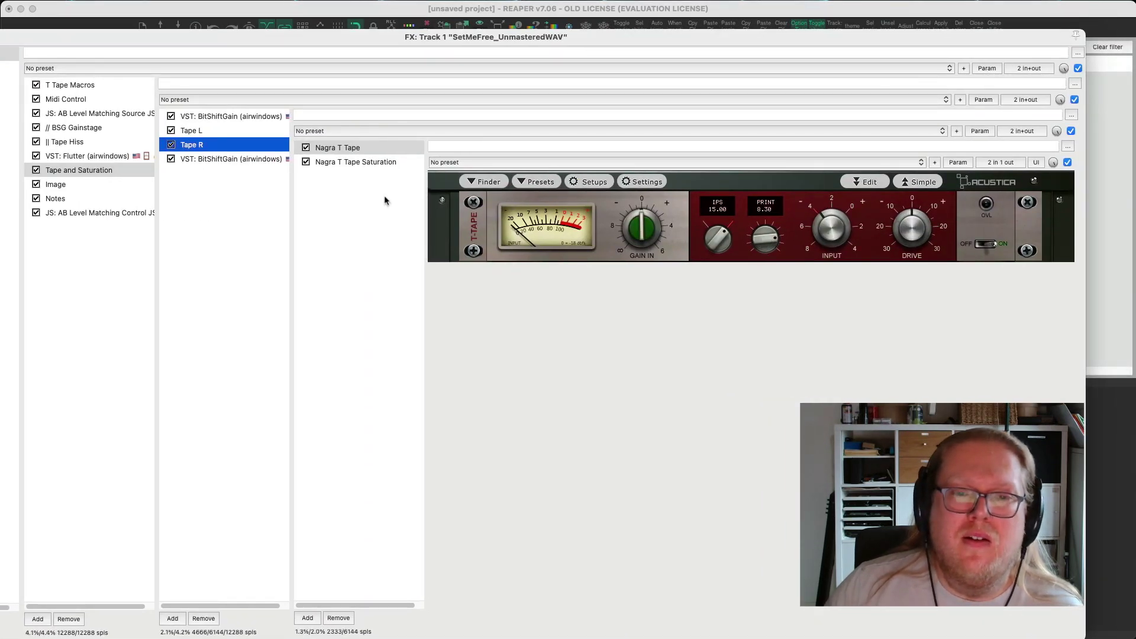
left_click(66, 202)
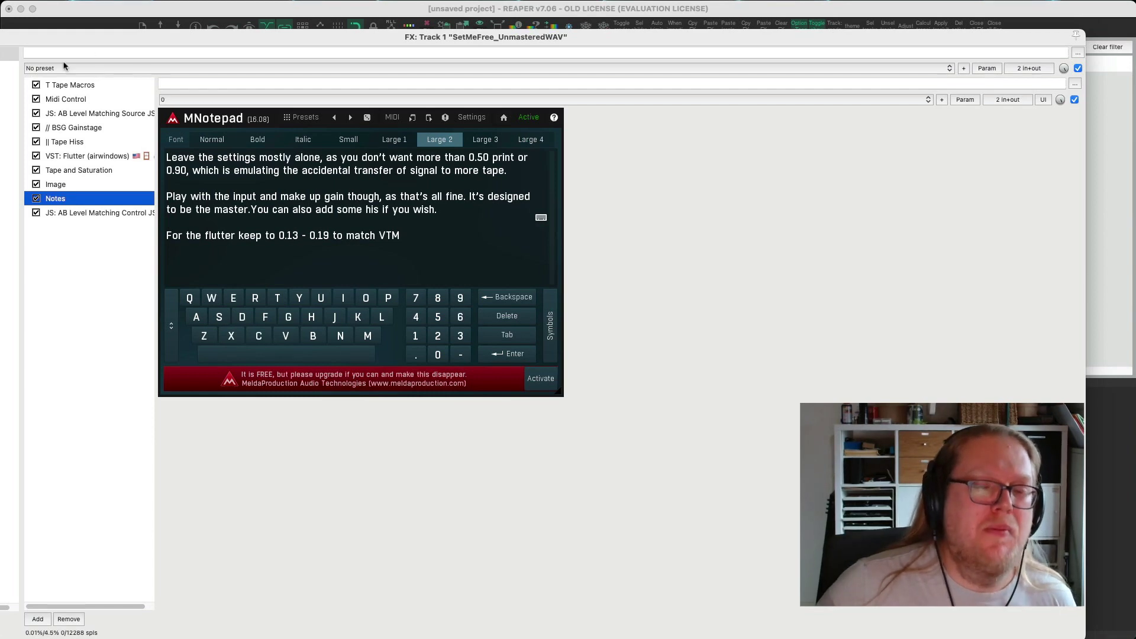
left_click_drag(117, 47, 235, 56)
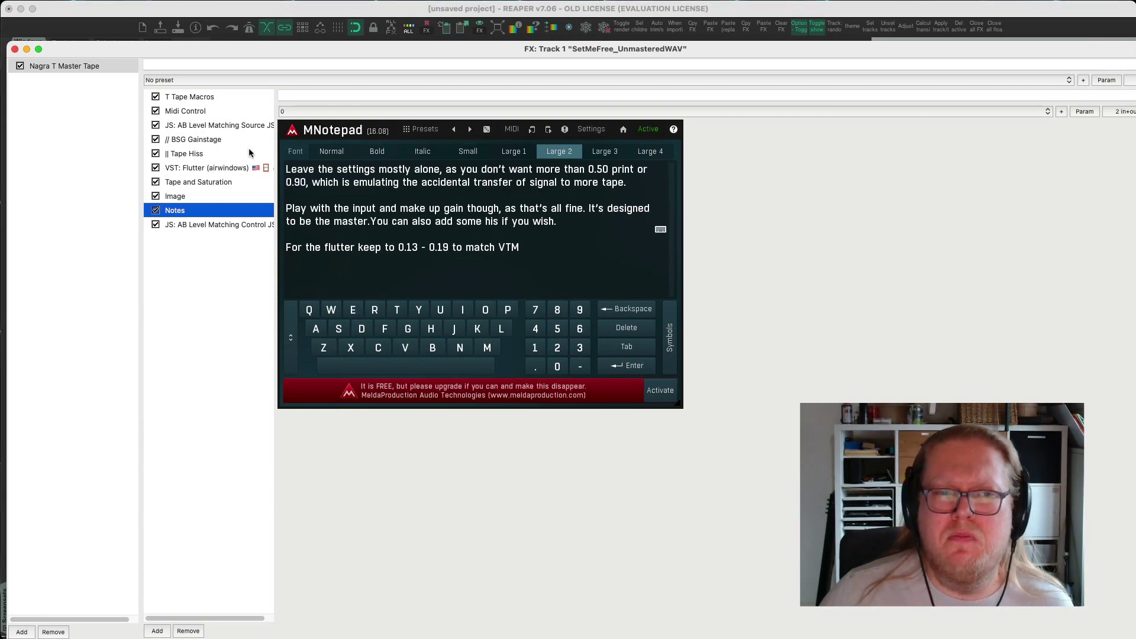
Step: Set Print Bleed Amount M(3) to 9.0 in T Tape Macros, and shrink and reposition the FX window below the track header
left_click(207, 97)
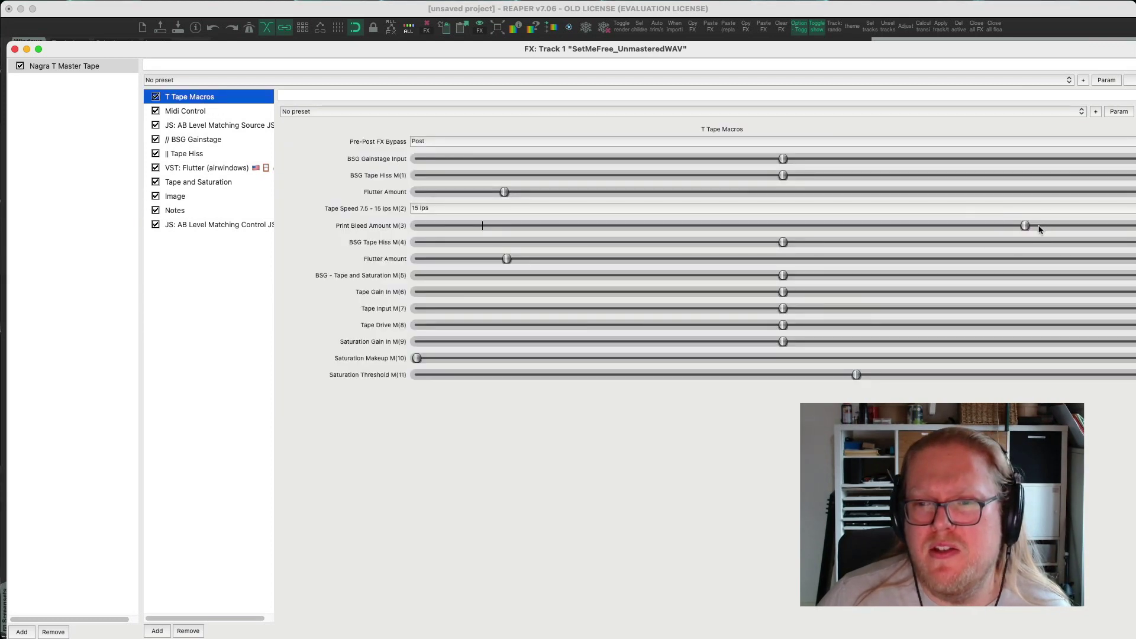
left_click_drag(1040, 230, 639, 227)
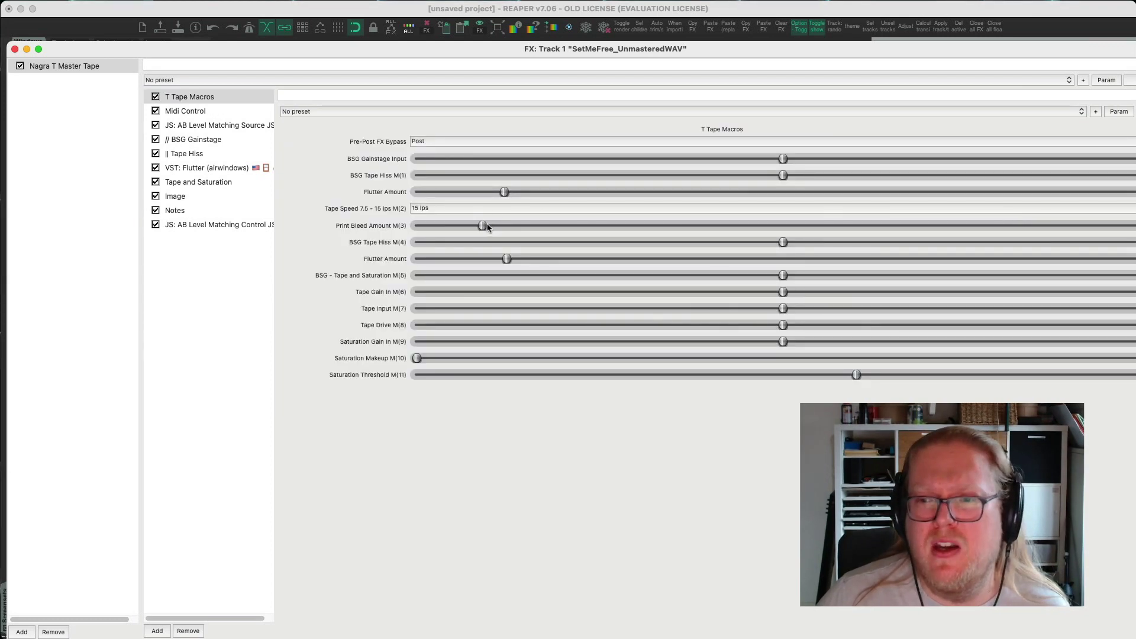
left_click_drag(586, 50, 560, 49)
left_click_drag(1135, 41, 769, 155)
left_click_drag(634, 166, 729, 164)
Step: Clear the track's peak meter and compare Pre and Post on Pre-Post FX Bypass, leaving it on Post
left_click(469, 119)
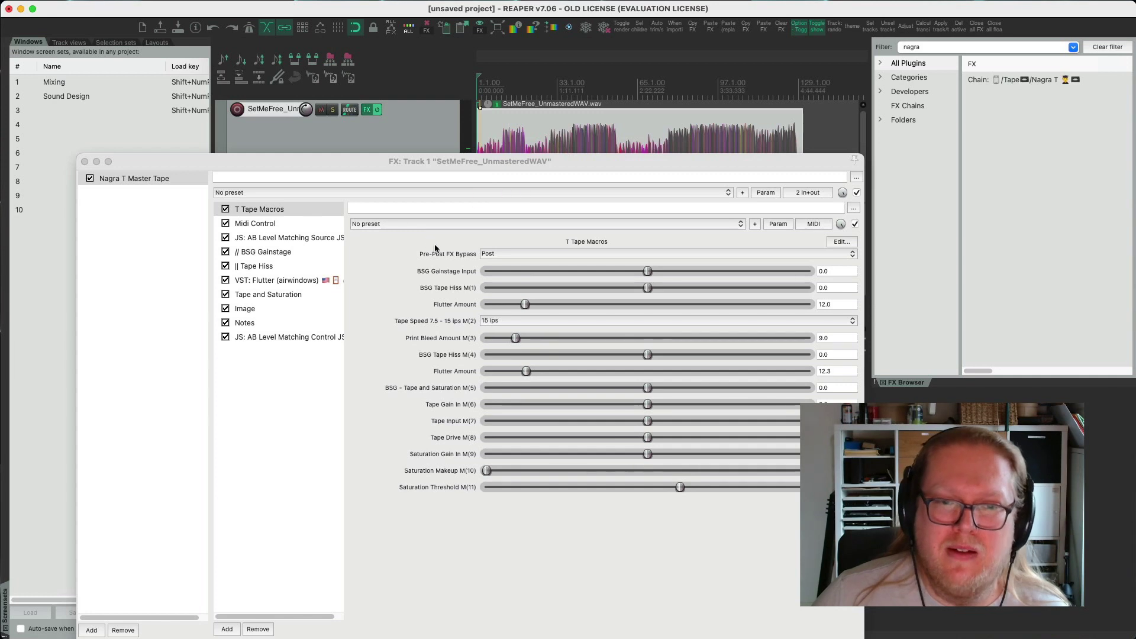
left_click(514, 254)
left_click(517, 246)
left_click(511, 254)
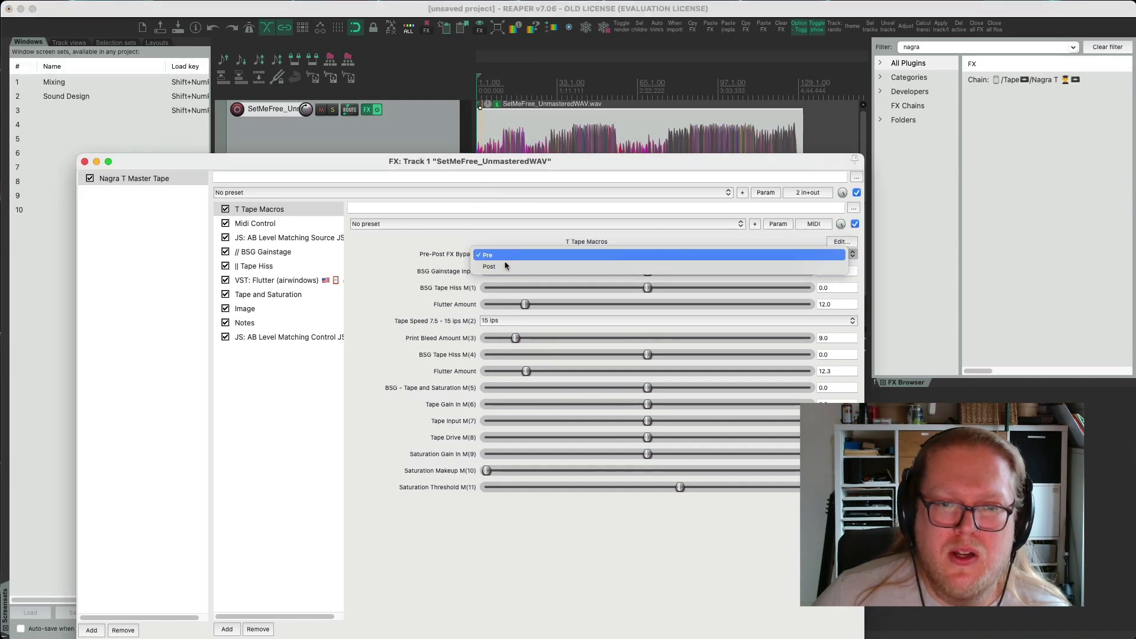
left_click(504, 265)
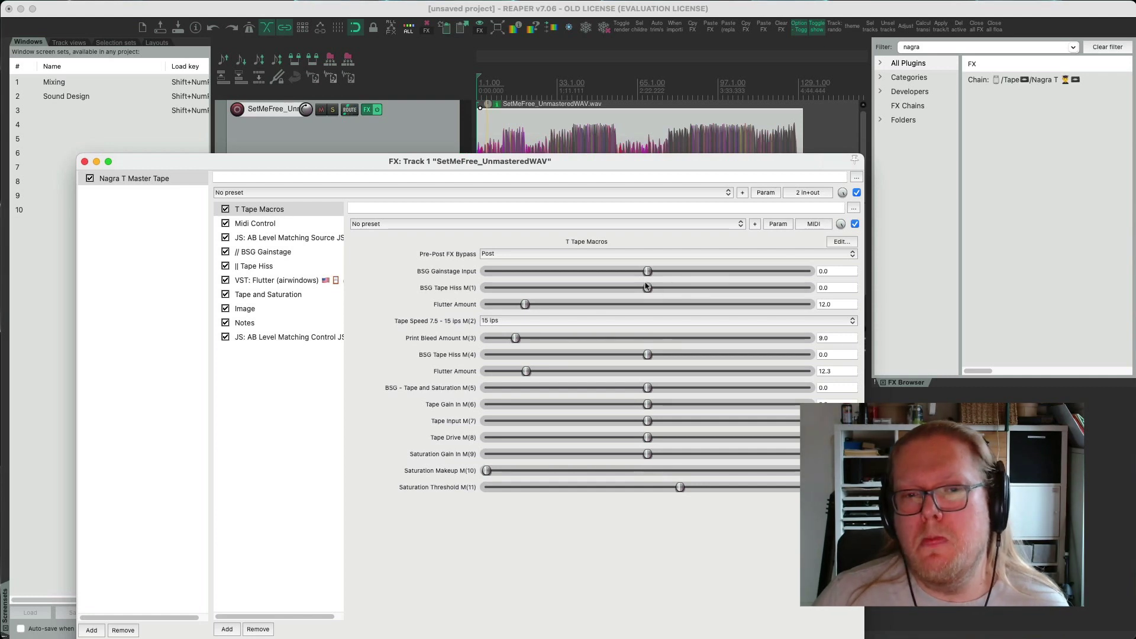
Step: Set BSG Gainstage Input to -1.0 and demonstrate BSG Tape Hiss M(1) and M(4), leaving both at 0.0
left_click_drag(645, 279, 638, 275)
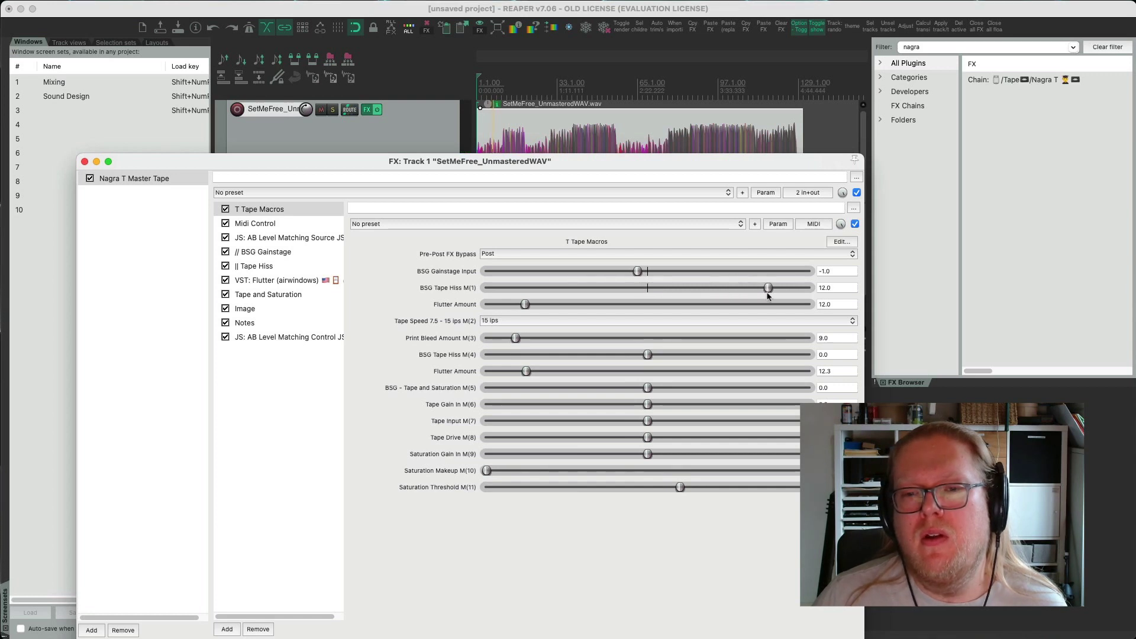
left_click_drag(768, 296, 646, 297)
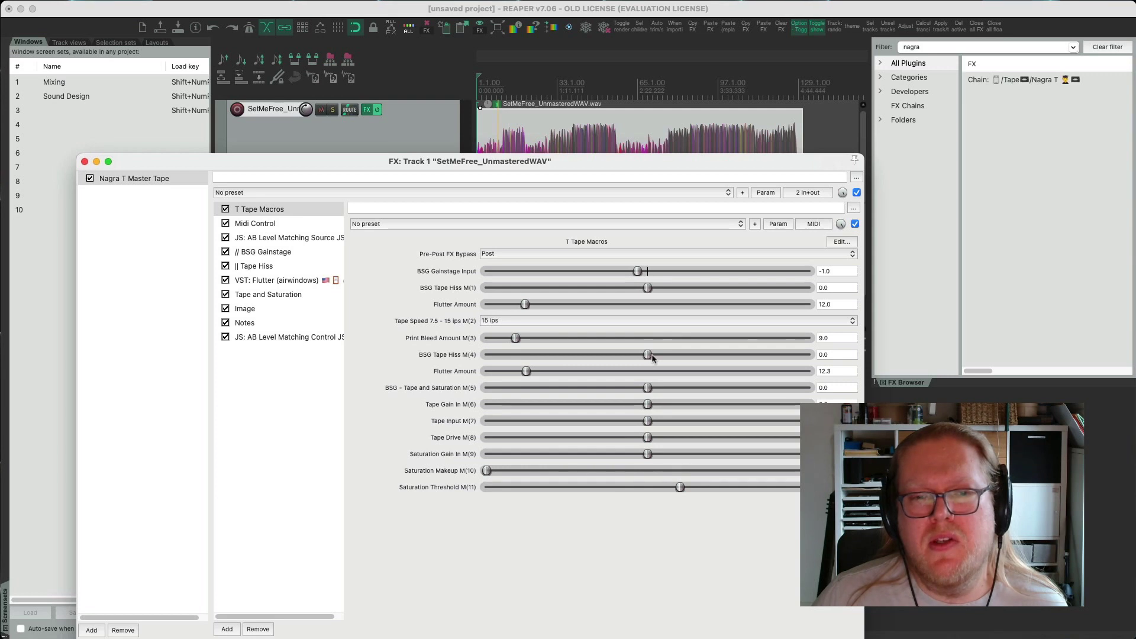
left_click_drag(715, 357, 654, 365)
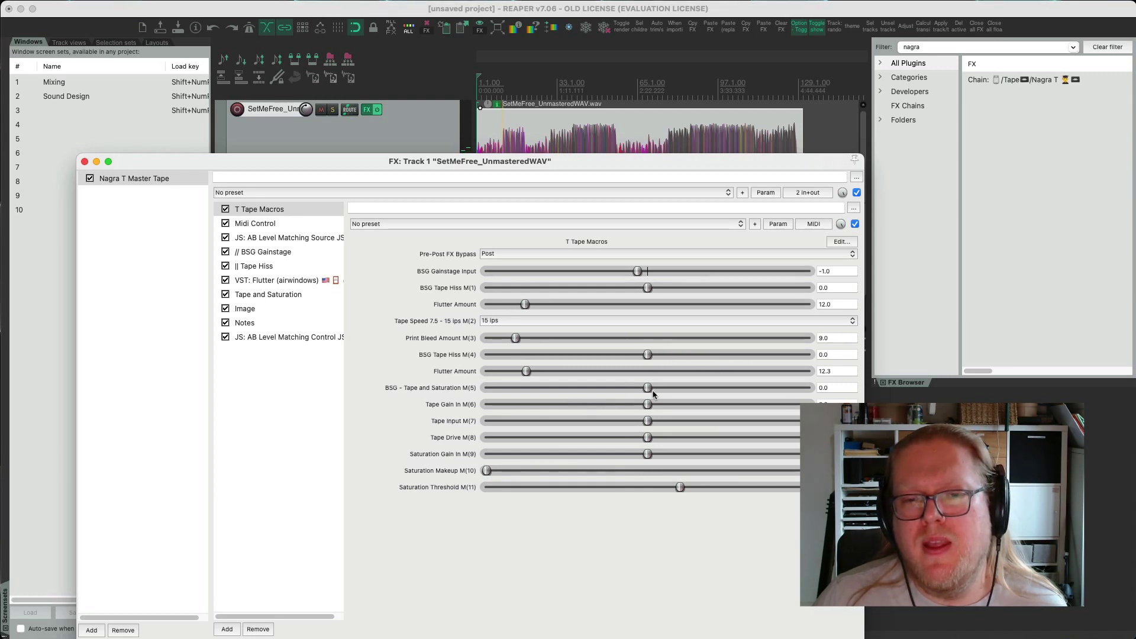
Step: Set BSG - Tape and Saturation M(5) to -1.0, Tape Gain In to 0.6 and Tape Input to -3.19, and compare tape speeds, leaving 15 ips
left_click_drag(693, 387, 620, 420)
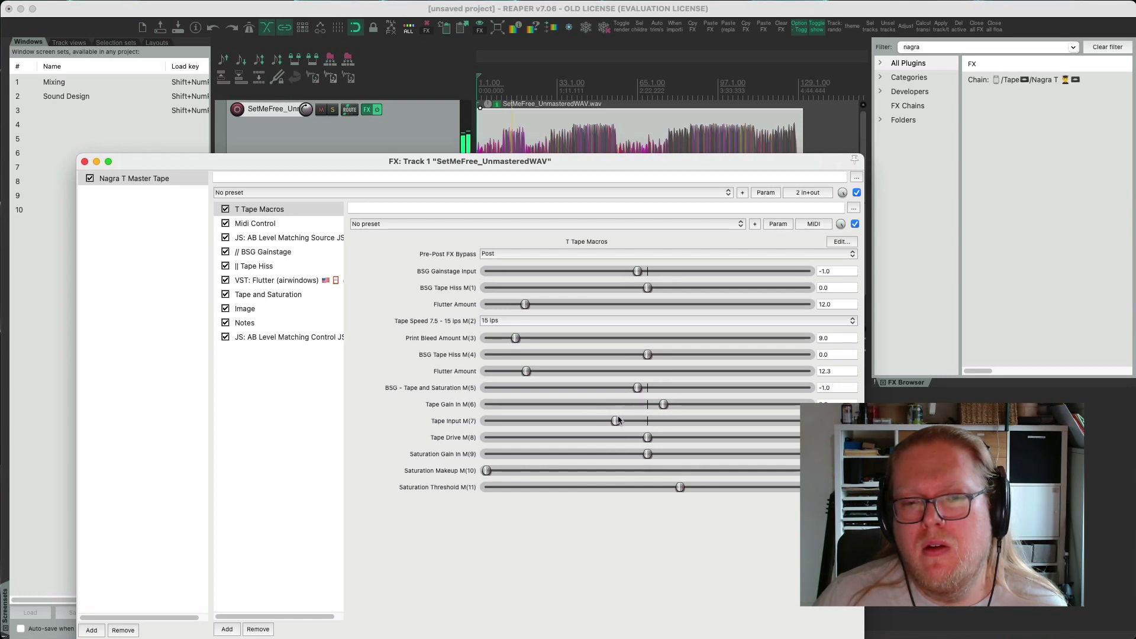
left_click(544, 321)
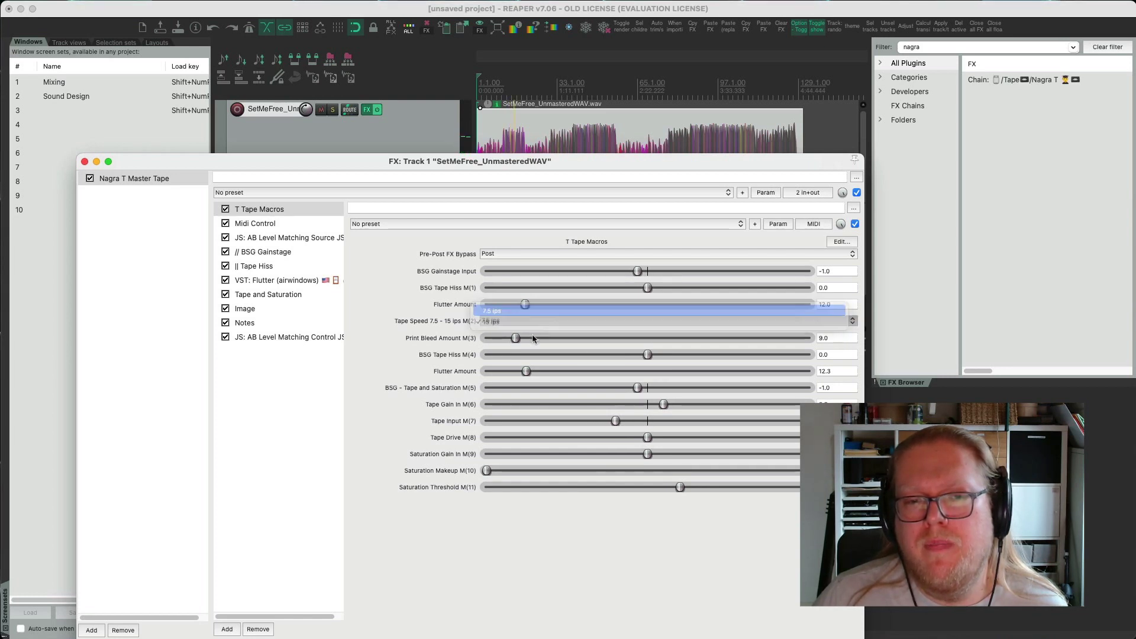
left_click(526, 321)
left_click(526, 321)
left_click(521, 333)
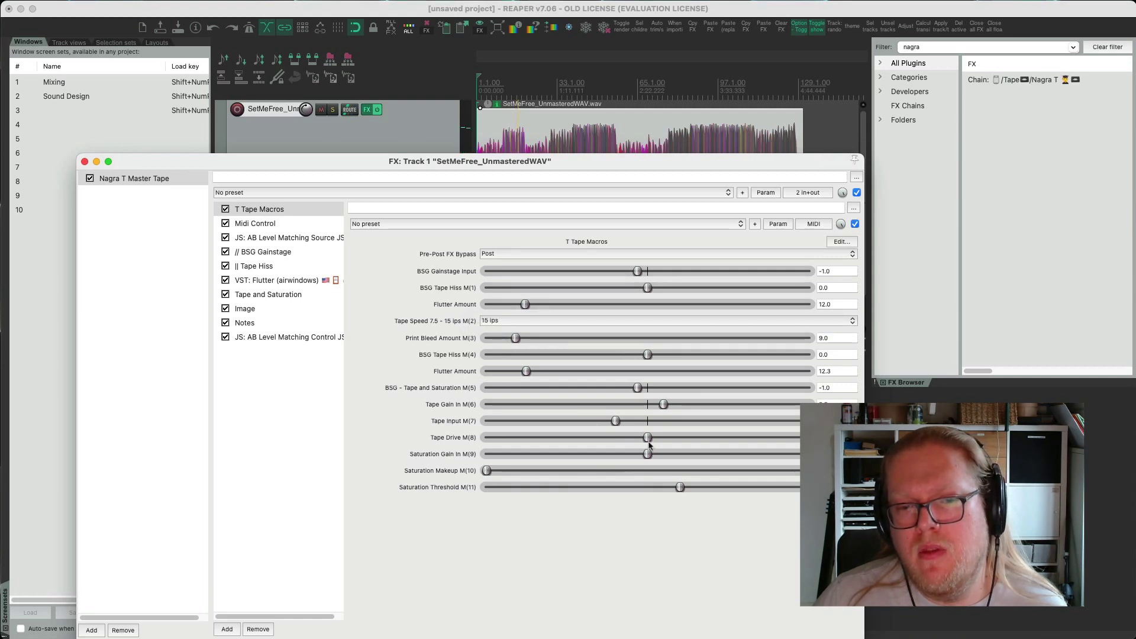
Step: Raise Tape Drive M(8), Saturation Gain In M(9) and Saturation Makeup M(10) slightly, clearing the track's peak meter
left_click_drag(647, 437, 680, 487)
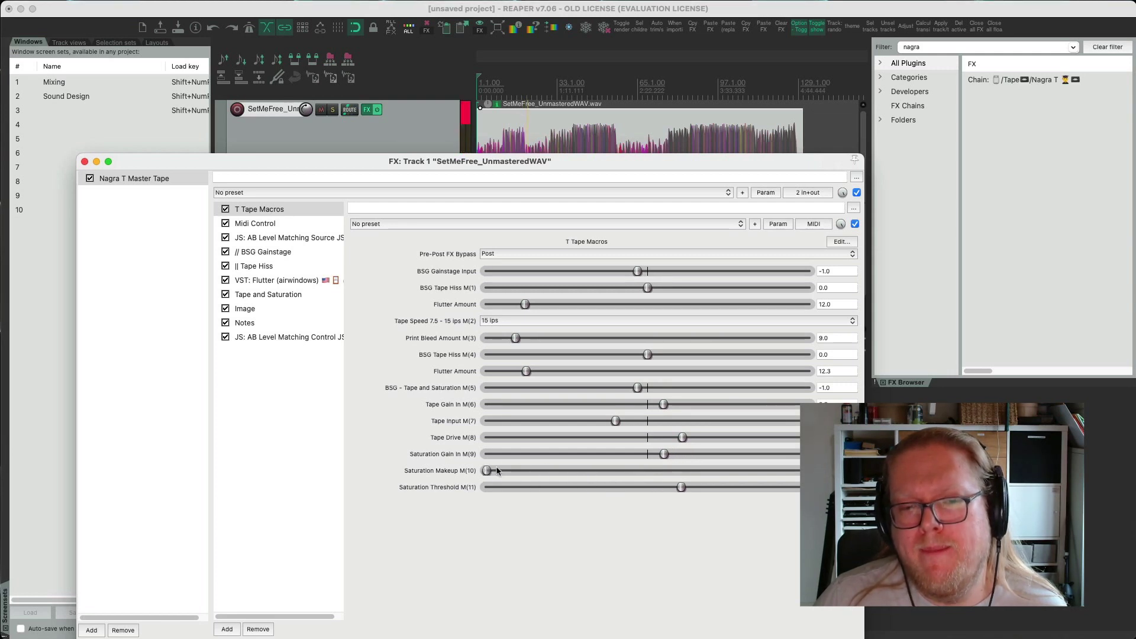
left_click_drag(497, 470, 514, 470)
left_click(469, 120)
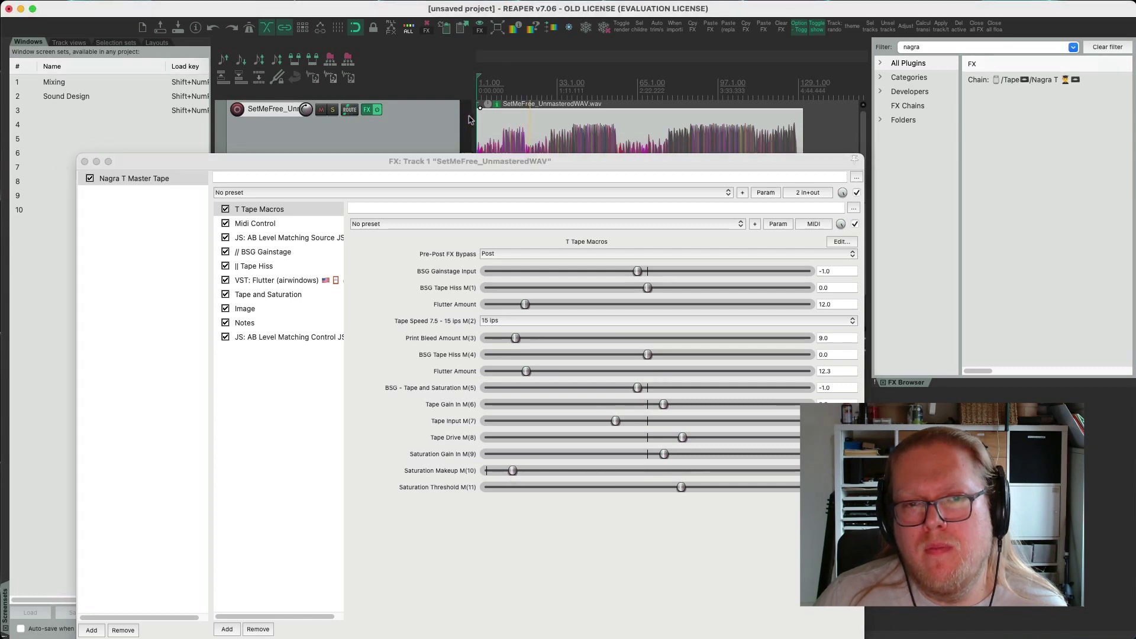
left_click_drag(671, 455, 694, 456)
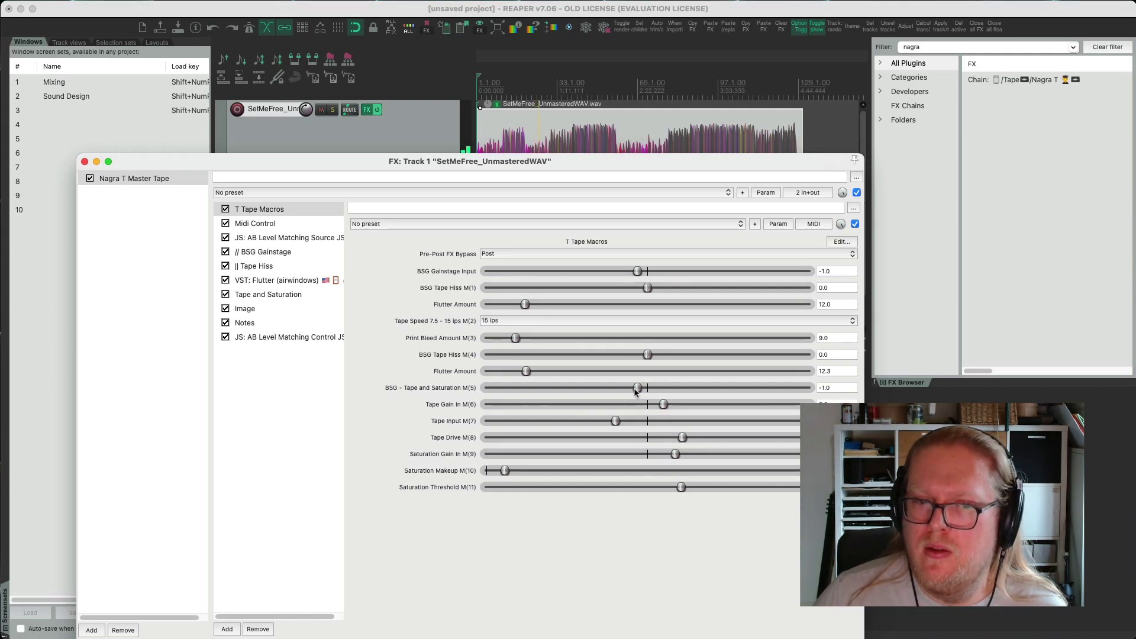
Step: Demonstrate BSG - Tape and Saturation M(5), leaving it at -1.0, and set the lower Flutter Amount to 15.4
left_click_drag(688, 398, 649, 400)
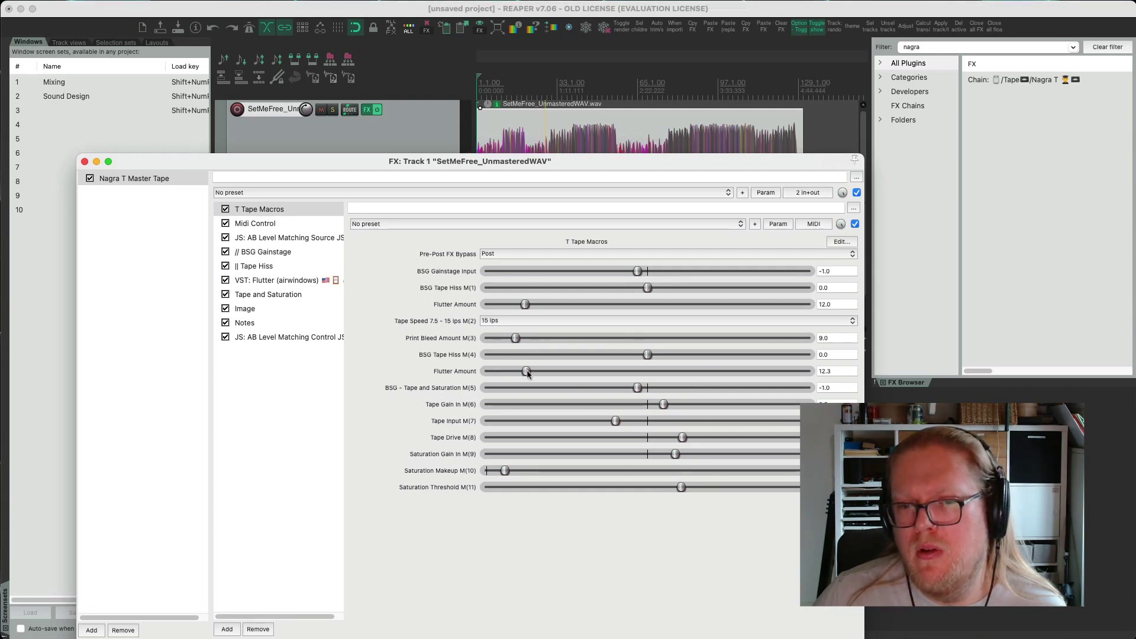
mouse_move(527, 373)
left_mouse_down()
mouse_move(717, 378)
mouse_move(765, 401)
mouse_move(535, 378)
left_mouse_up()
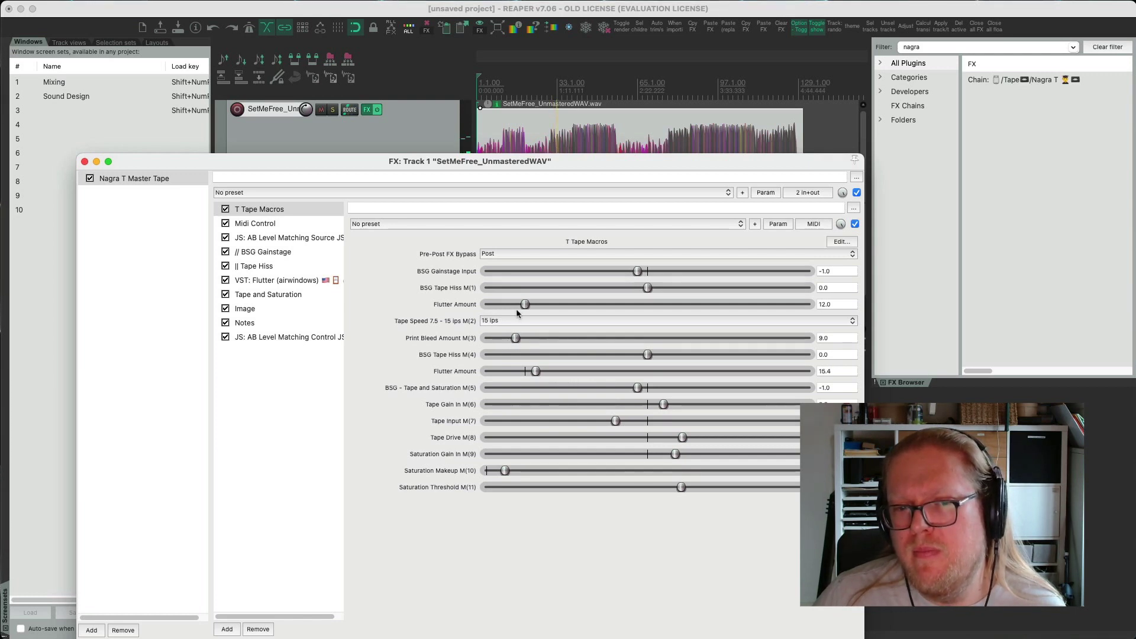
Step: Compare the processed and bypassed sound twice with Pre-Post FX Bypass, ending on Post, and move the FX window higher
left_click(511, 253)
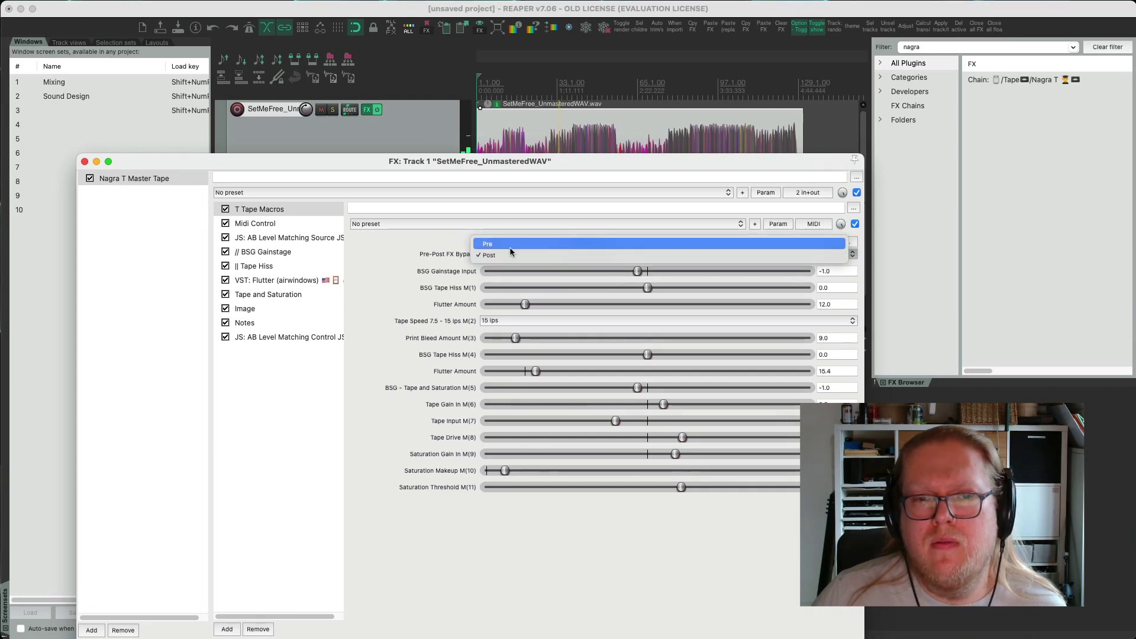
left_click(510, 248)
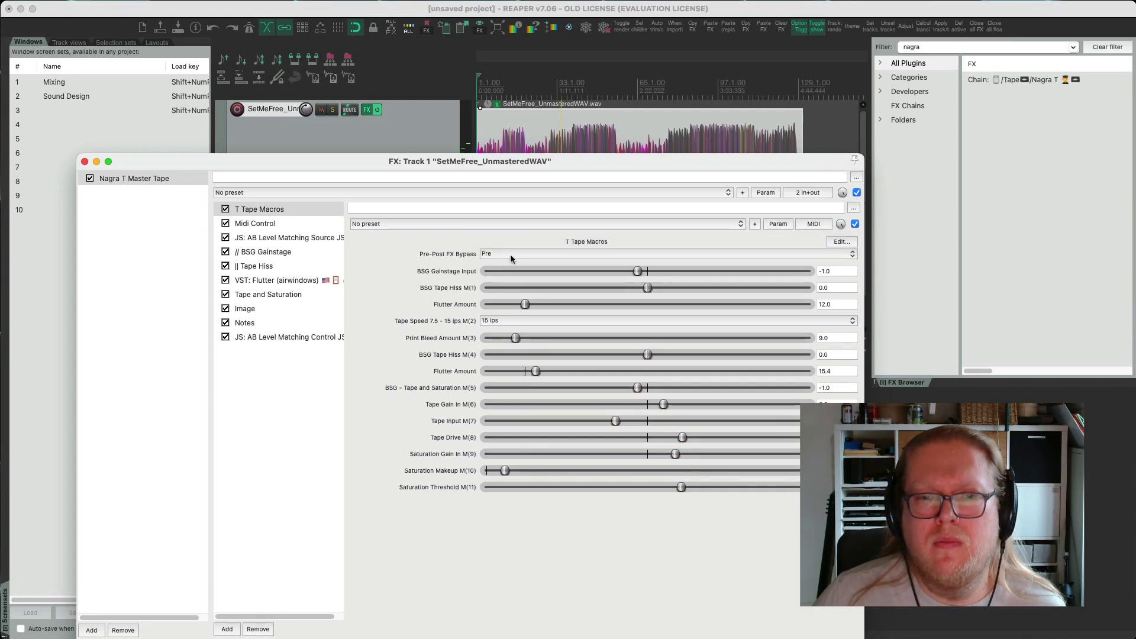
left_click(511, 255)
left_click(512, 271)
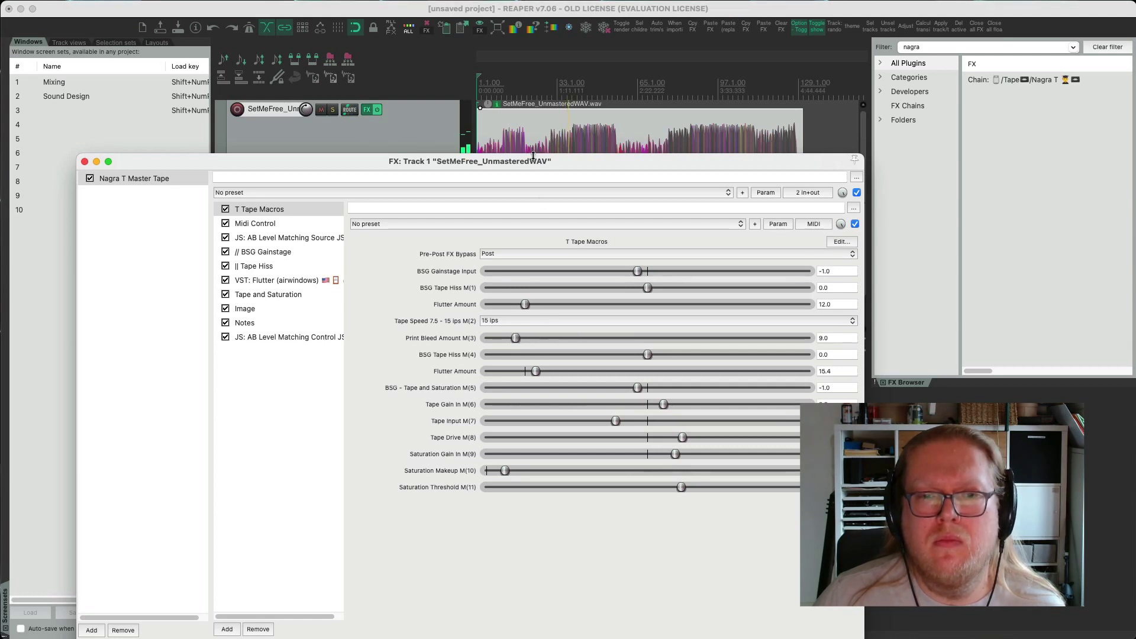
left_click_drag(533, 157, 535, 127)
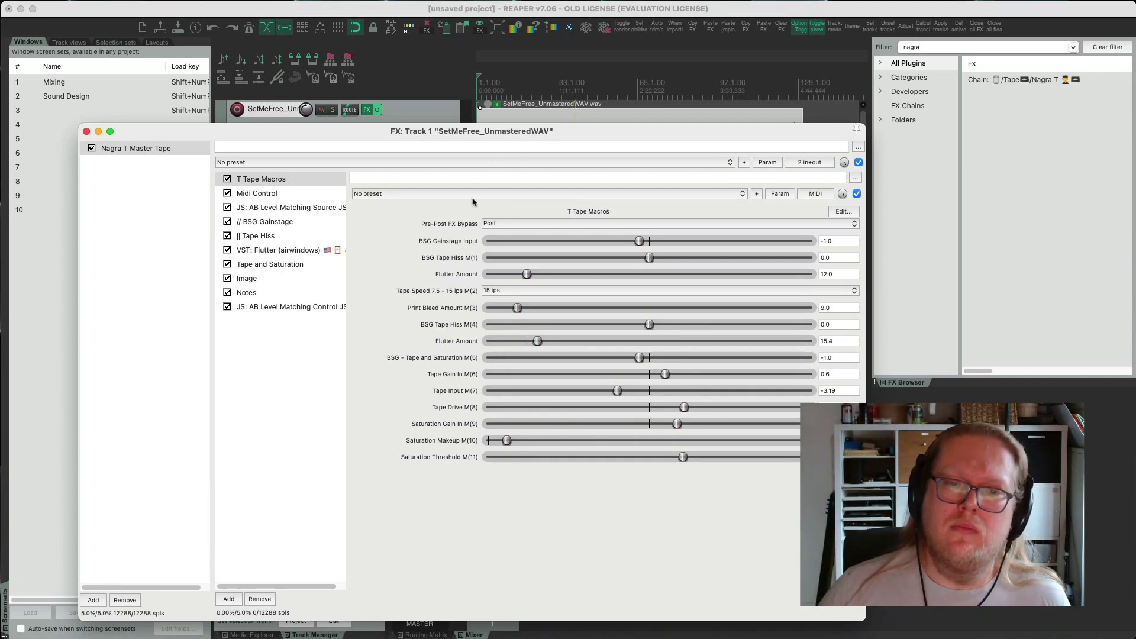
left_click(514, 222)
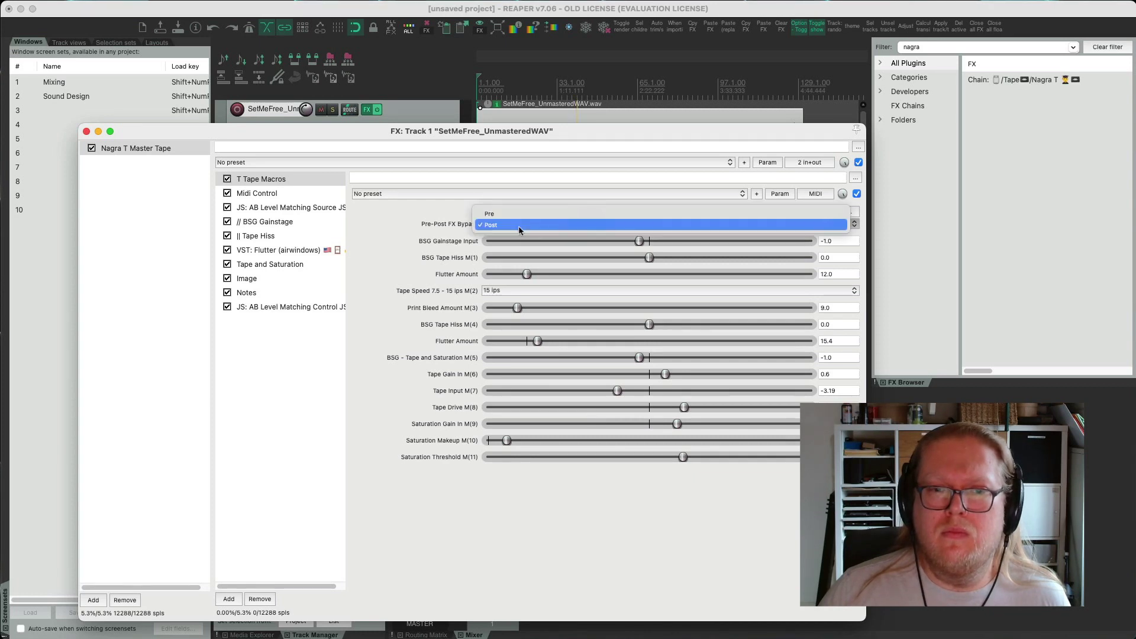
left_click(518, 215)
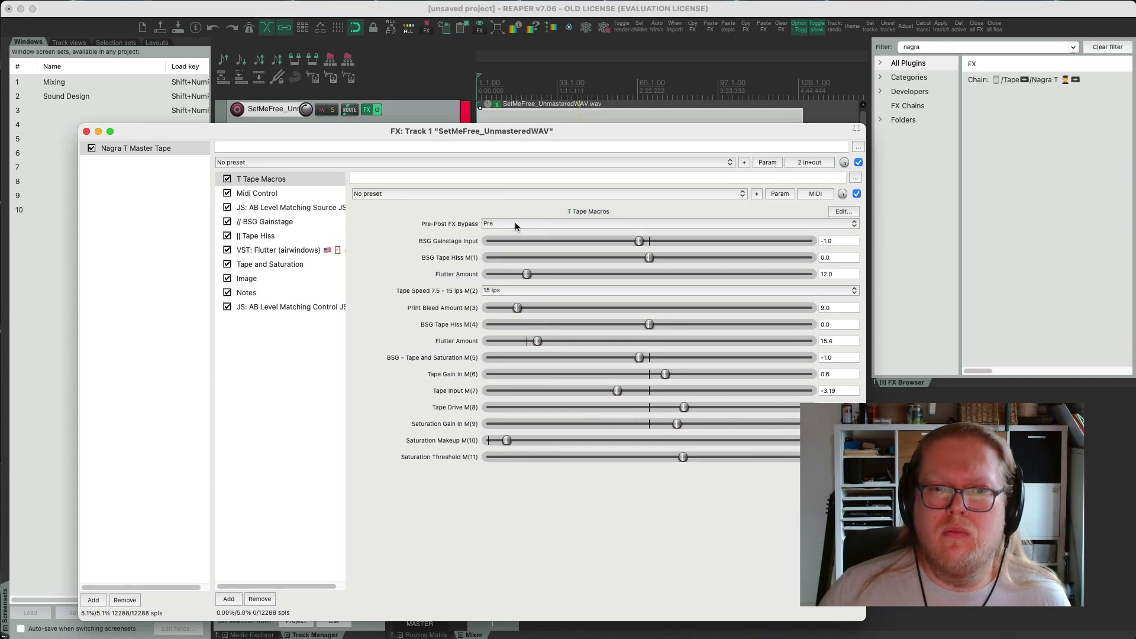
left_click(514, 223)
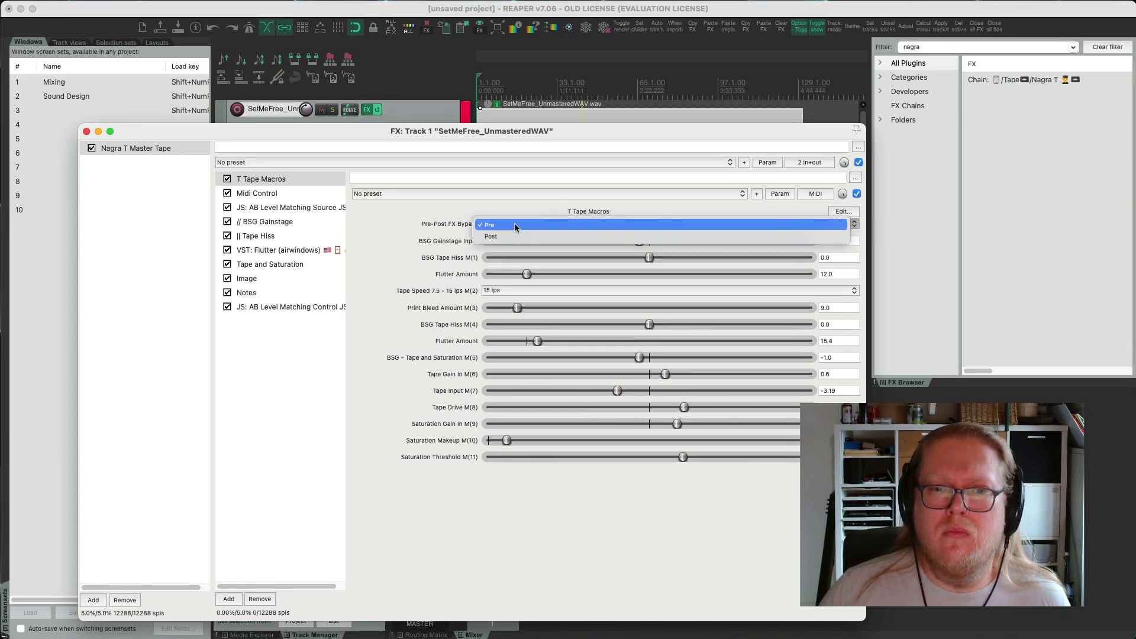
left_click(506, 237)
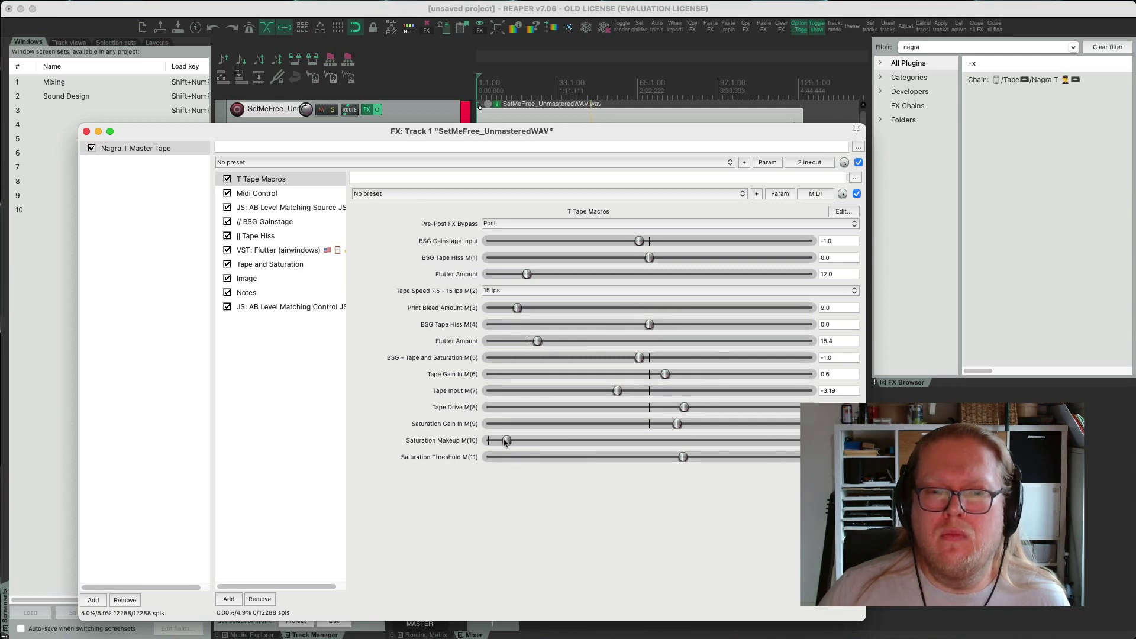
Step: Lower Saturation Makeup M(10) to its minimum and compare Pre with Post again, ending on Post
left_click_drag(506, 440, 444, 443)
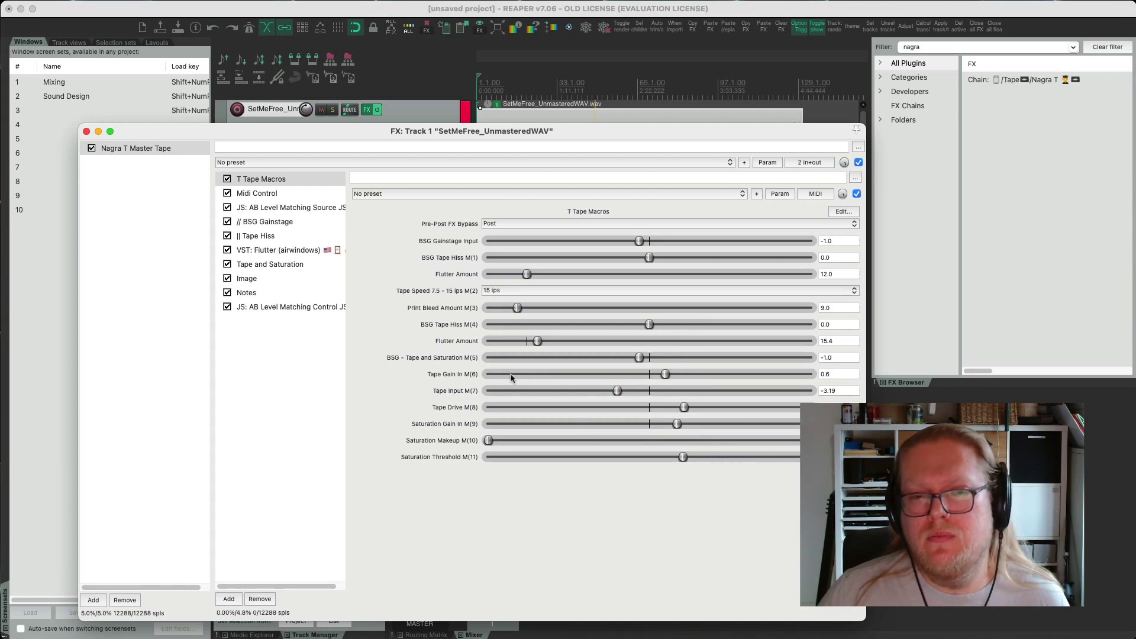
left_click(519, 225)
left_click(518, 216)
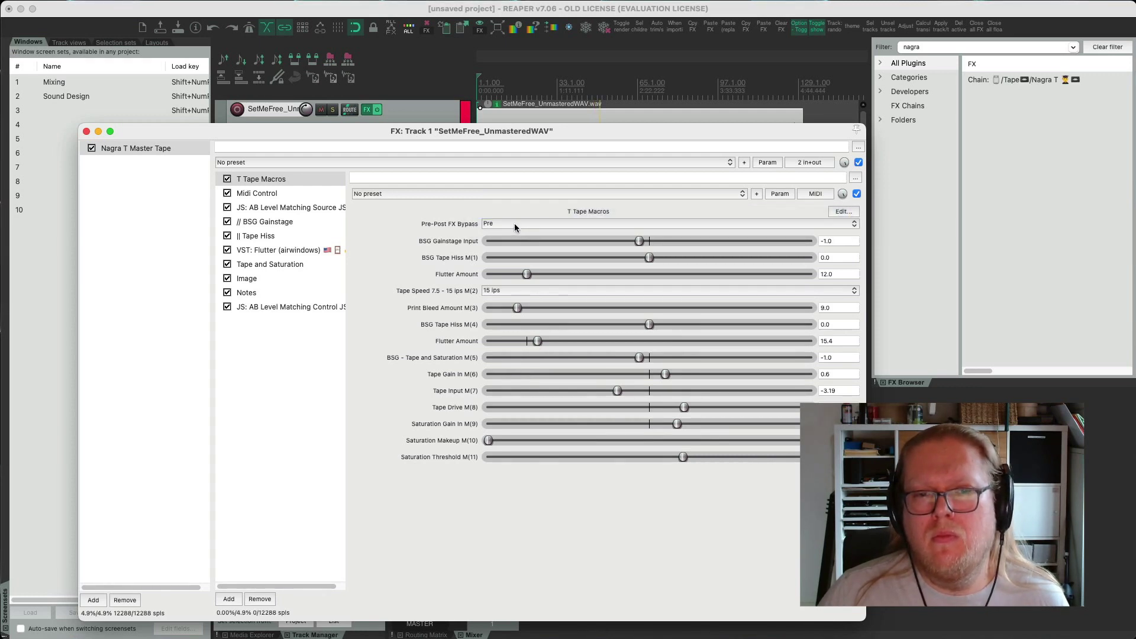
left_click(513, 225)
left_click(510, 236)
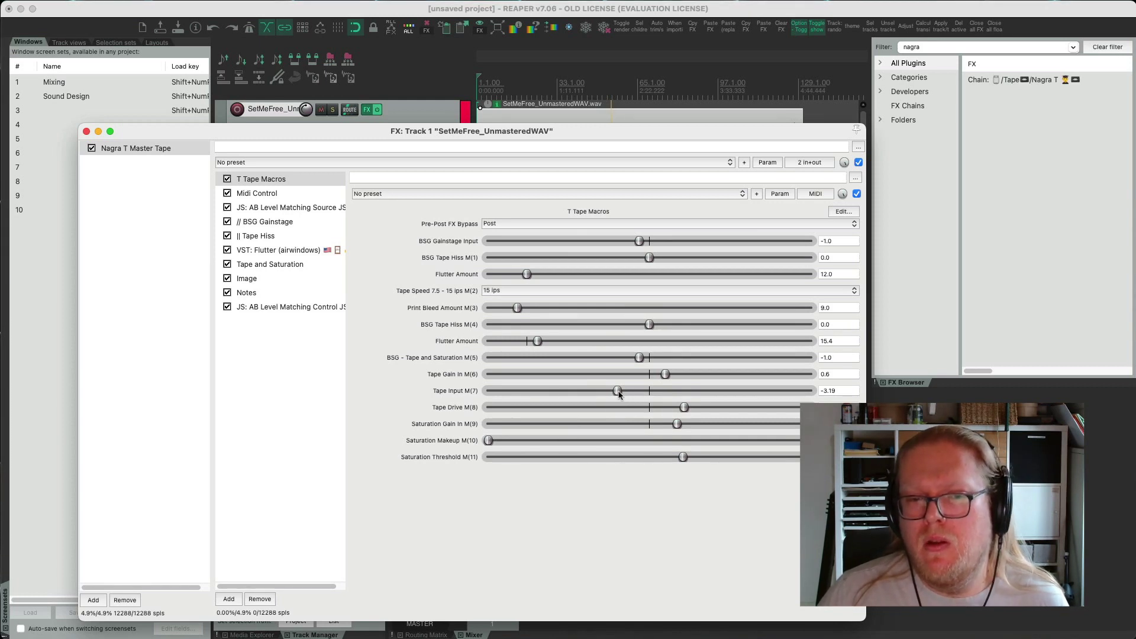
Step: Set Tape Input M(7) to -3.62 and deselect T Tape Macros in the container's FX list
left_click_drag(727, 402, 608, 378)
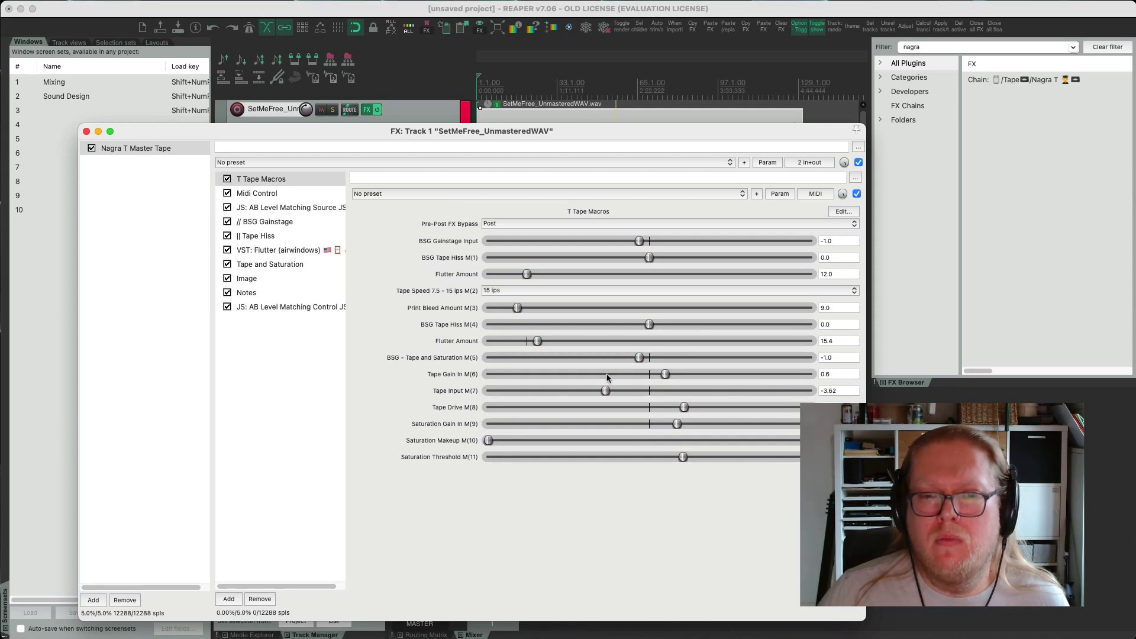
left_click(254, 359)
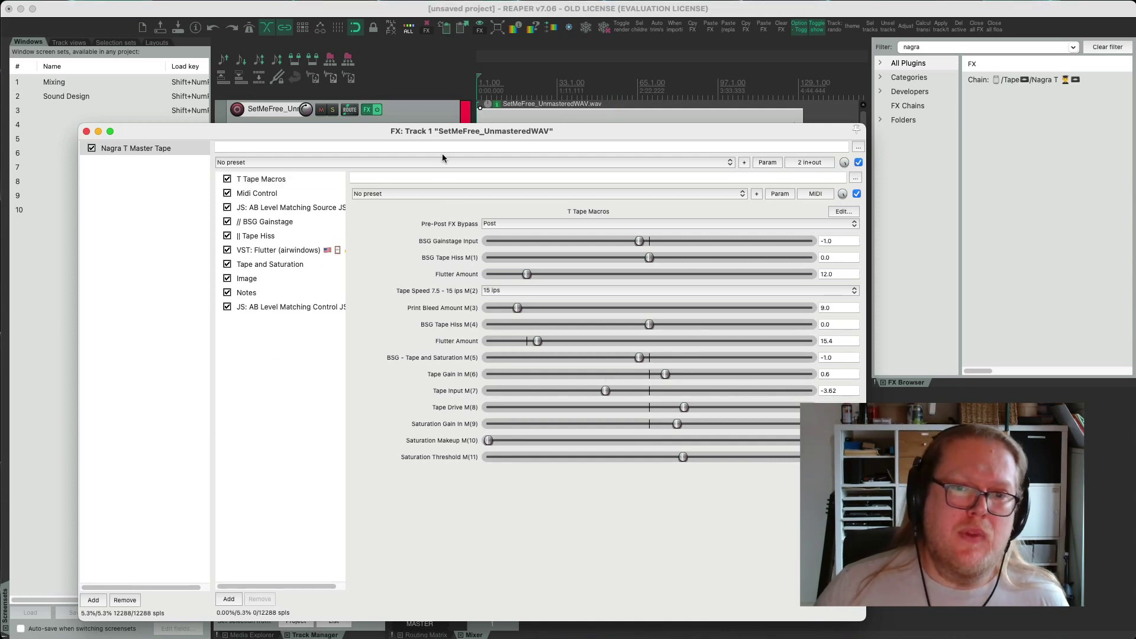
Step: Clear the track's clip indicator, lower the FX window to uncover the waveform, and place the edit cursor near the song's start
left_click(467, 121)
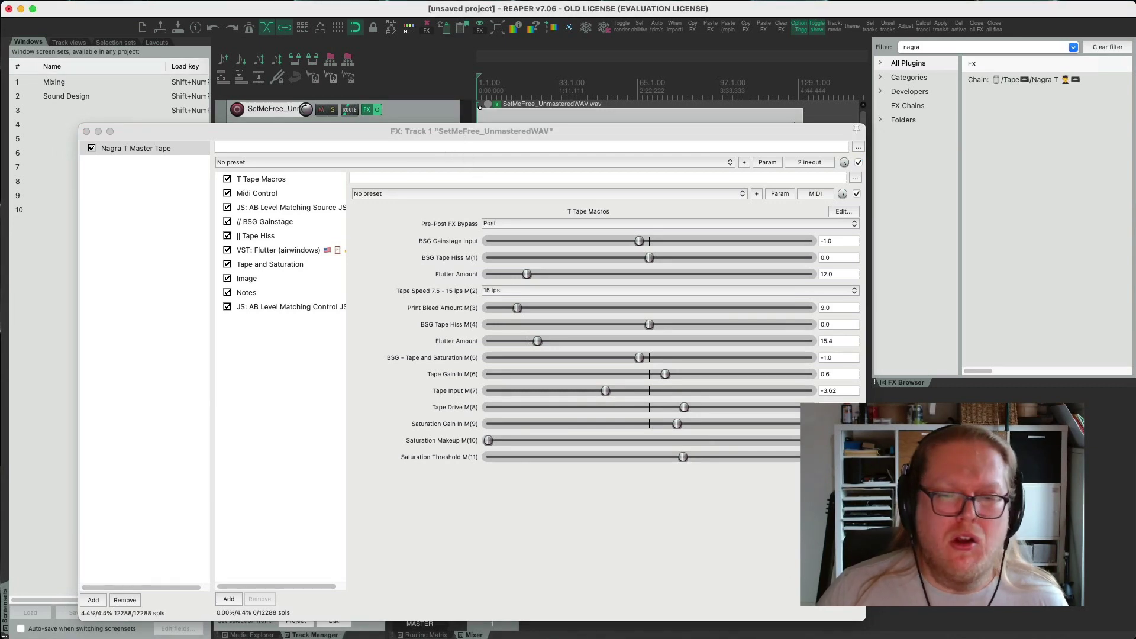
left_click_drag(859, 617, 866, 517)
left_click_drag(520, 144, 548, 242)
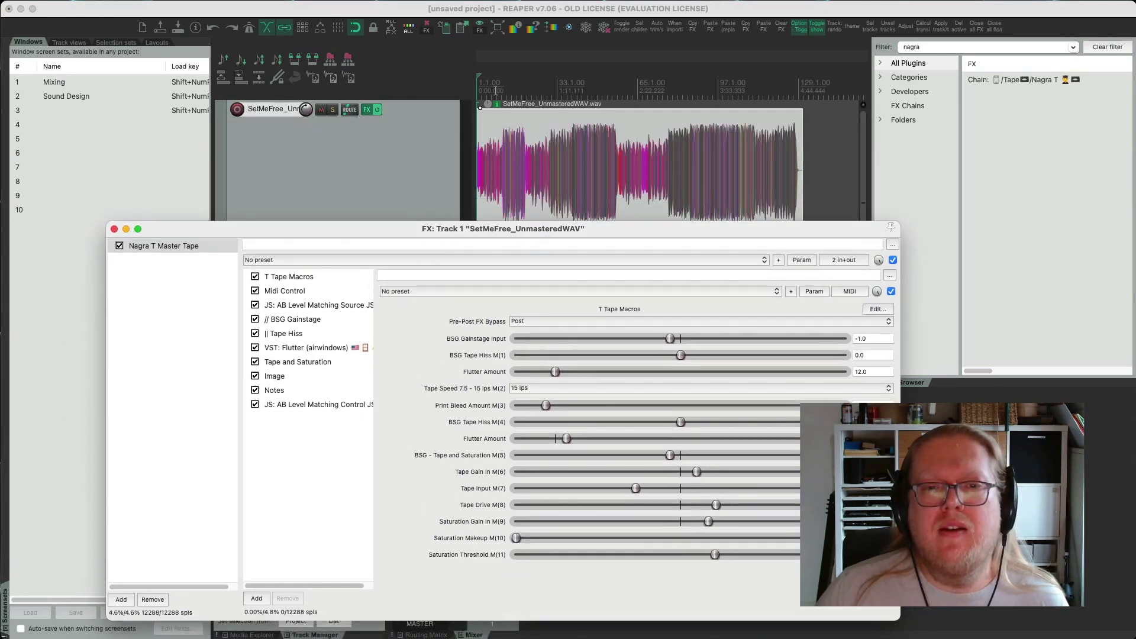
left_click(492, 88)
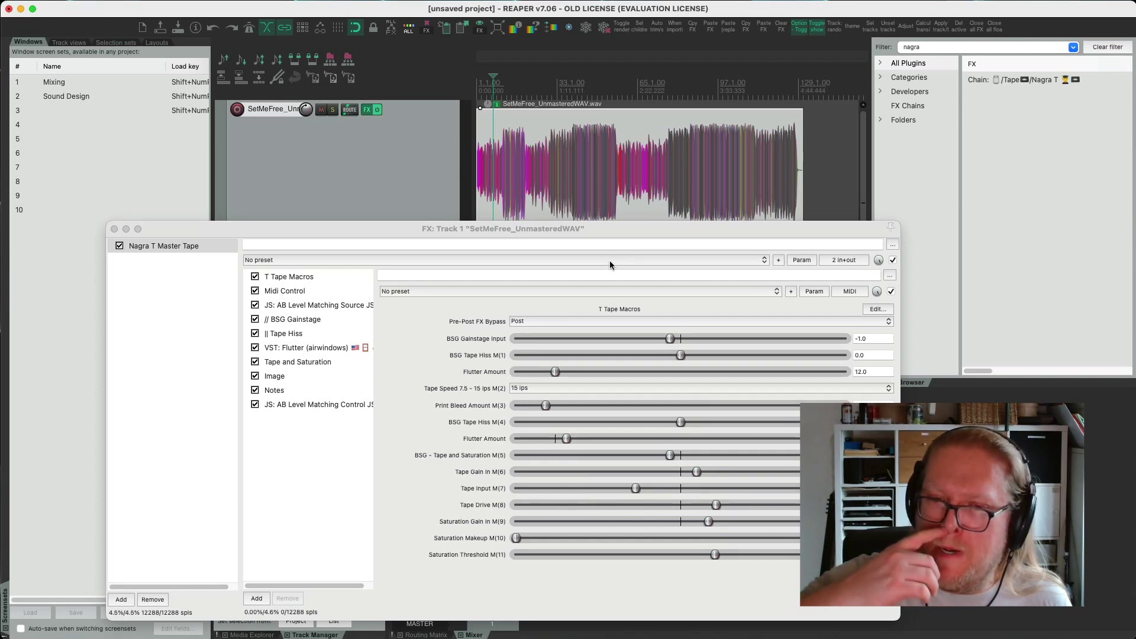
Step: Start playback and compare Pre with Post in Pre-Post FX Bypass, toggling the track mute along the way and ending on Post
key("space")
key("F6")
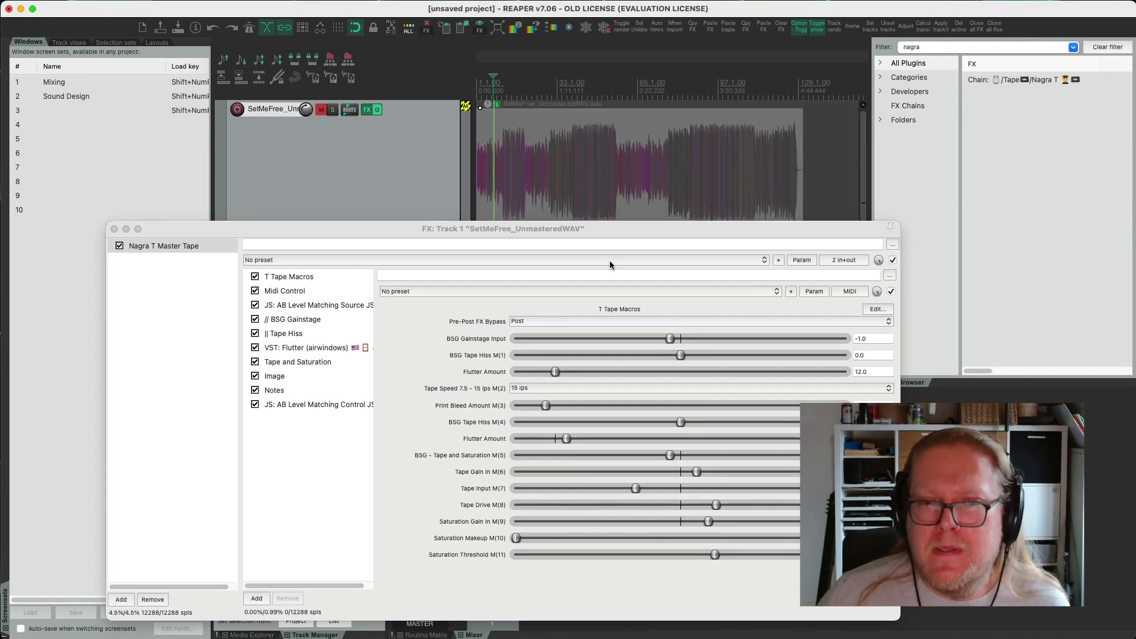
left_click(538, 321)
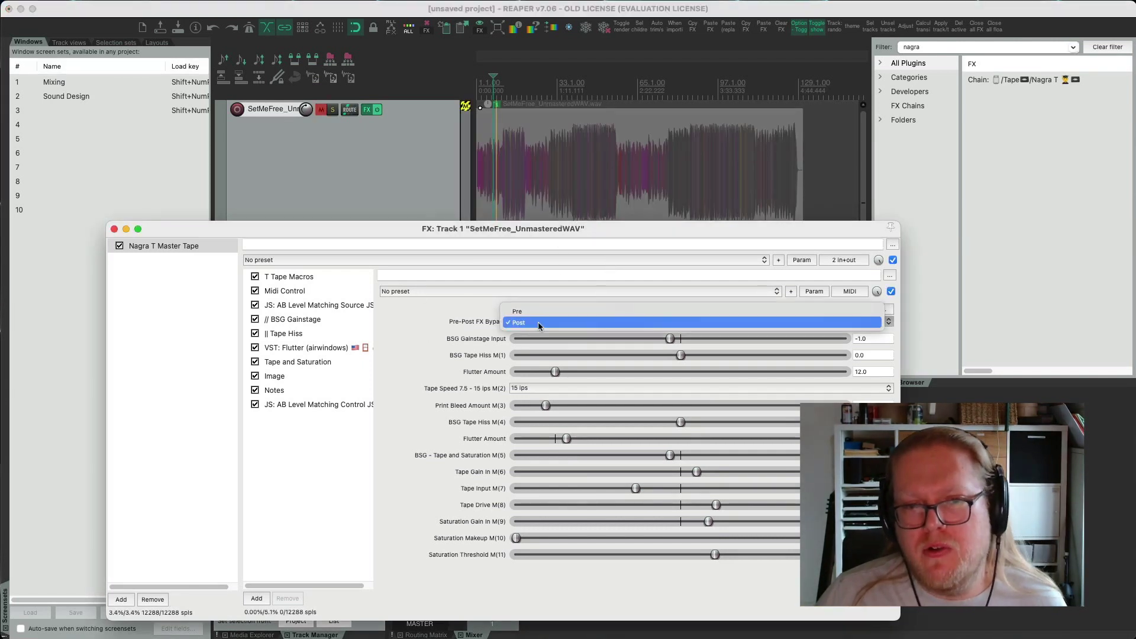
left_click(539, 308)
key("F6")
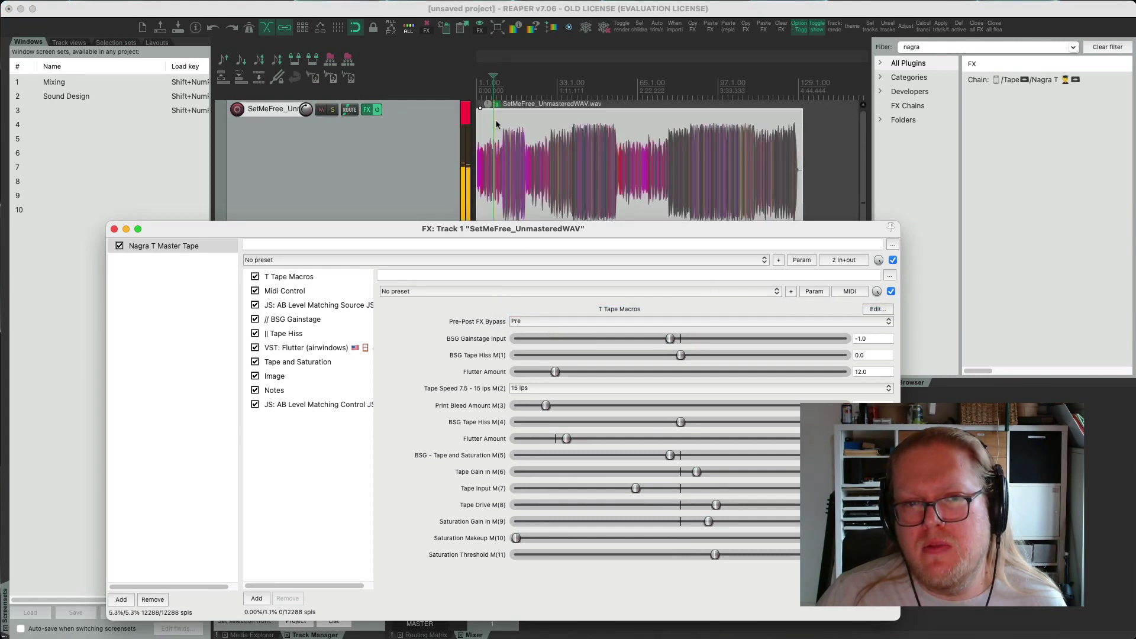
left_click(535, 321)
left_click(537, 331)
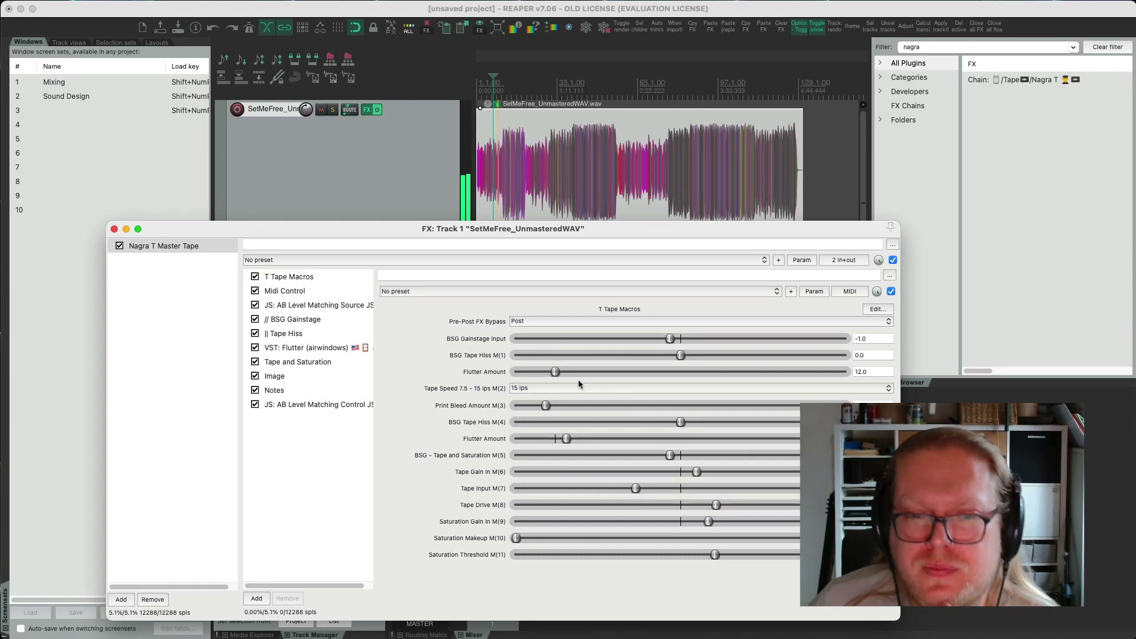
Step: Set the upper Flutter Amount to 31.3 and Tape Speed M(2) to 7.5 ips, and raise BSG Tape Hiss M(4) and Print Bleed Amount M(3)
left_click_drag(559, 371, 615, 376)
left_click(614, 389)
left_click(615, 378)
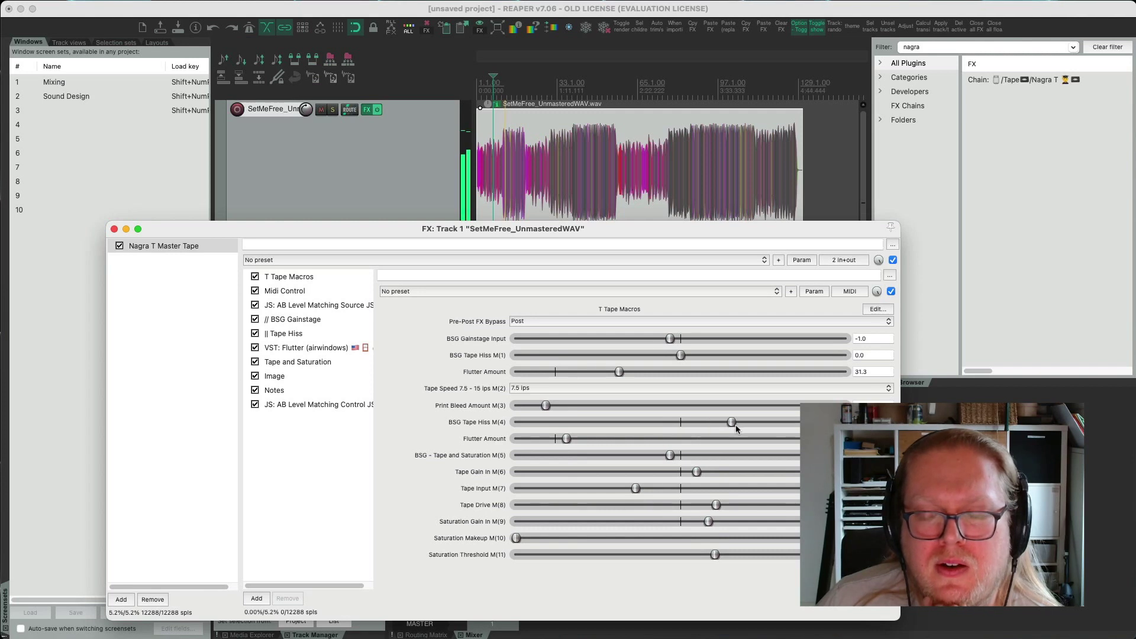
left_click_drag(736, 426, 704, 424)
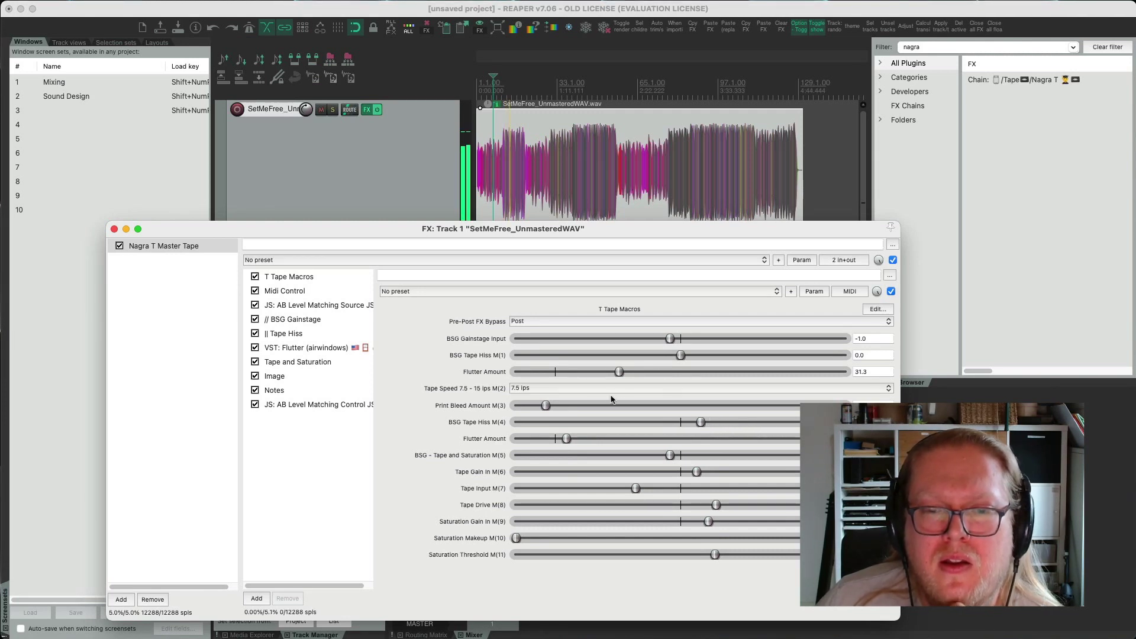
left_click_drag(545, 407, 594, 408)
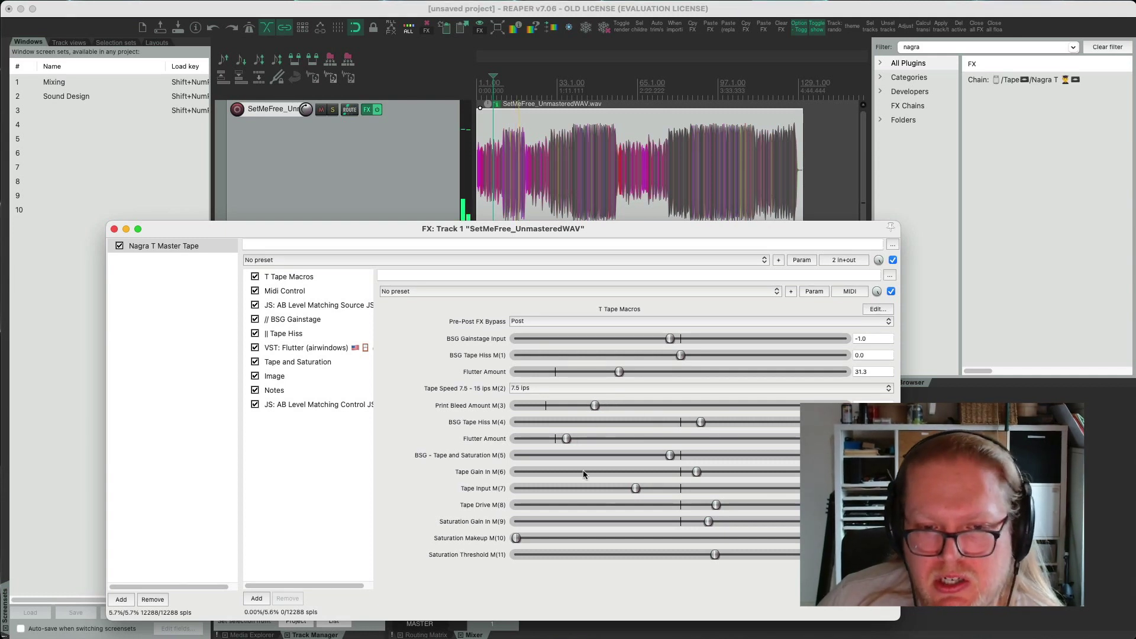
Step: Raise the tape and saturation gain, input and drive macros M(5) through M(9), and lower Saturation Threshold M(11)
left_click_drag(697, 455, 705, 455)
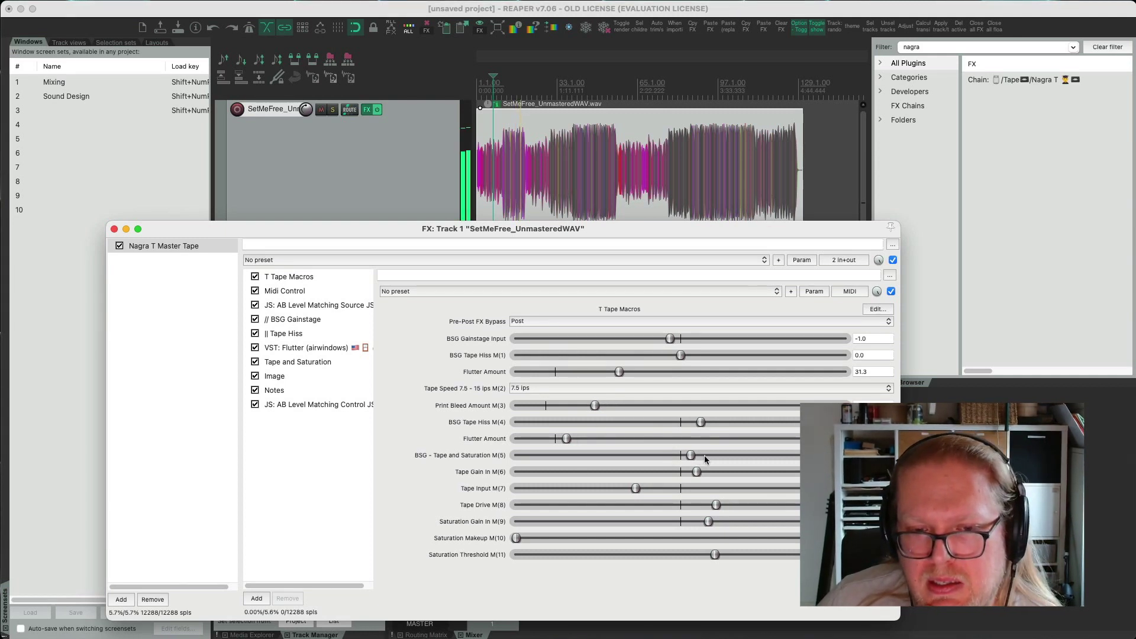
mouse_move(696, 472)
left_mouse_down()
mouse_move(729, 475)
mouse_move(710, 473)
left_mouse_up()
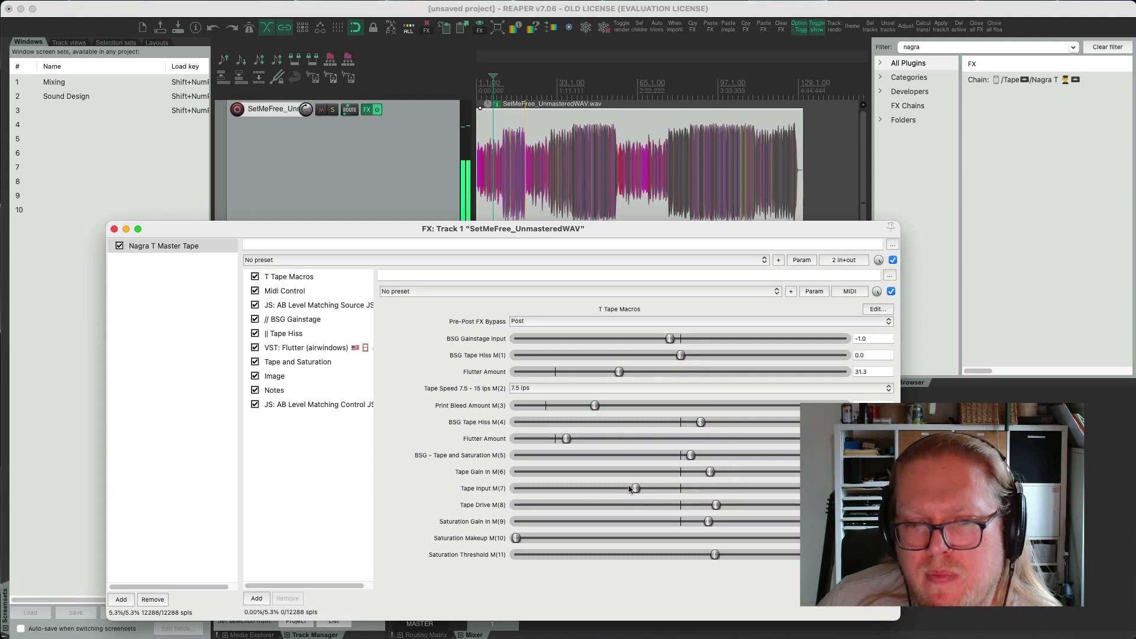
left_click_drag(636, 488, 755, 510)
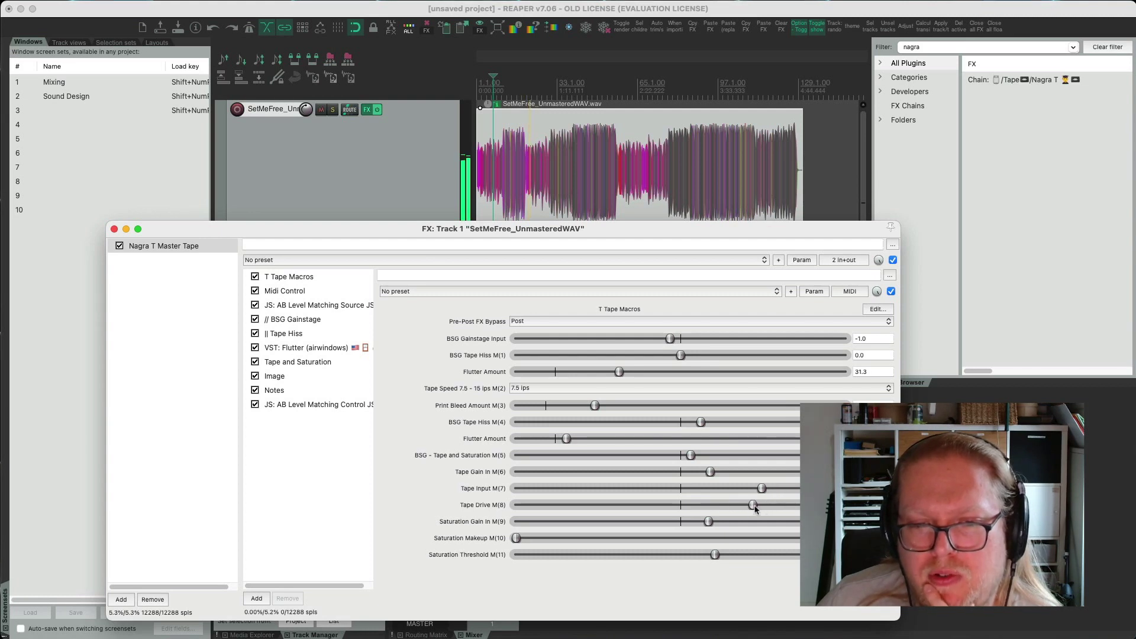
double_click(701, 522)
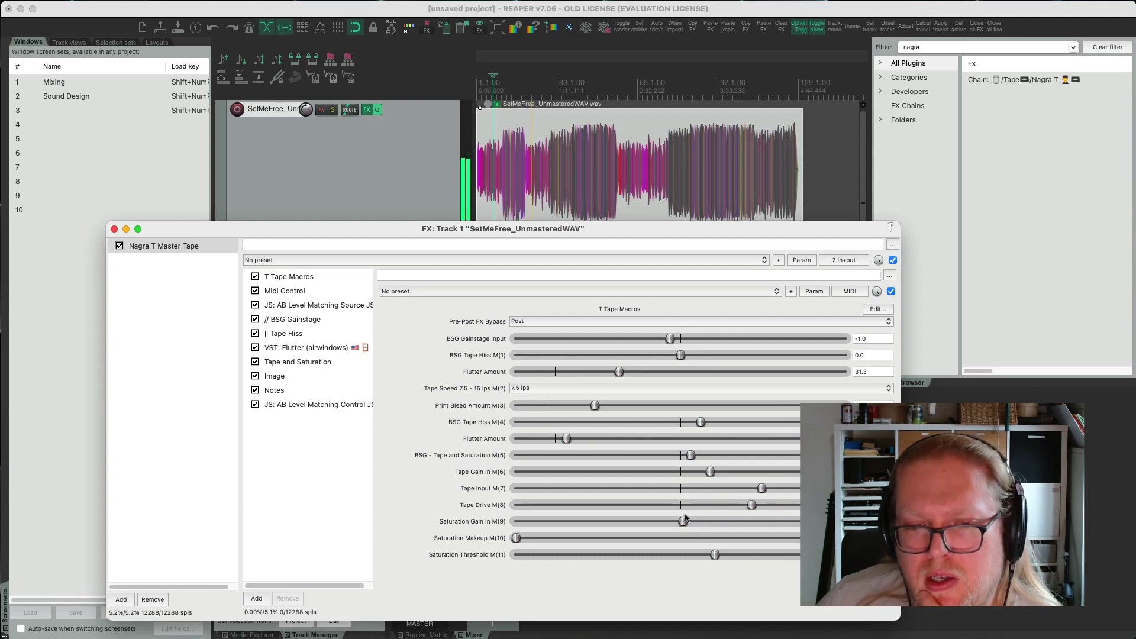
left_click_drag(742, 560, 673, 562)
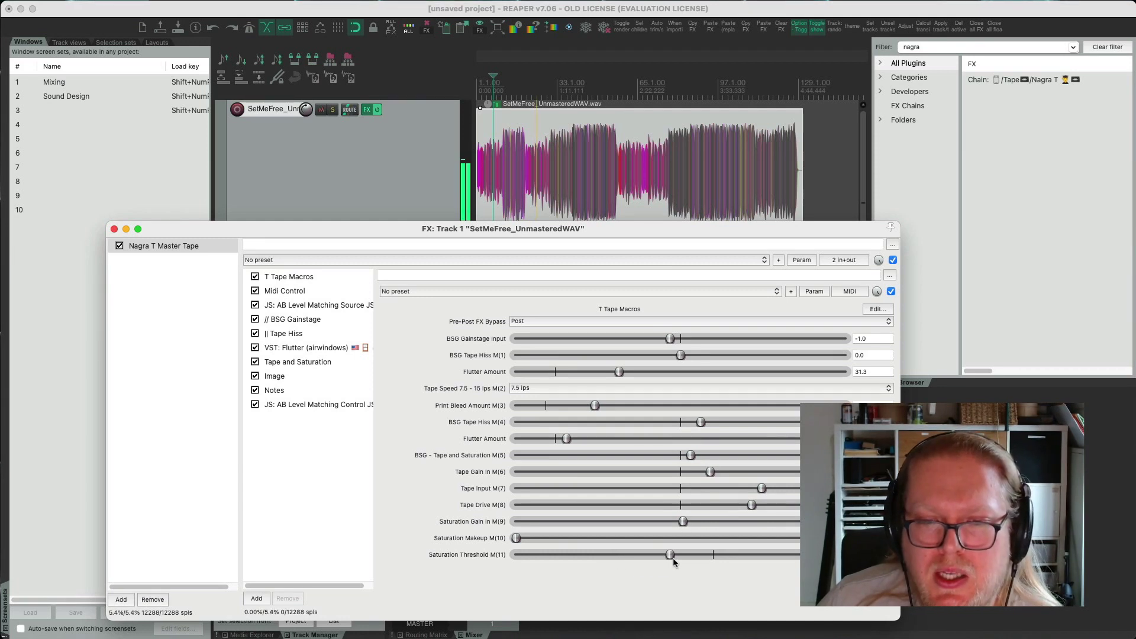
left_click_drag(676, 522, 746, 523)
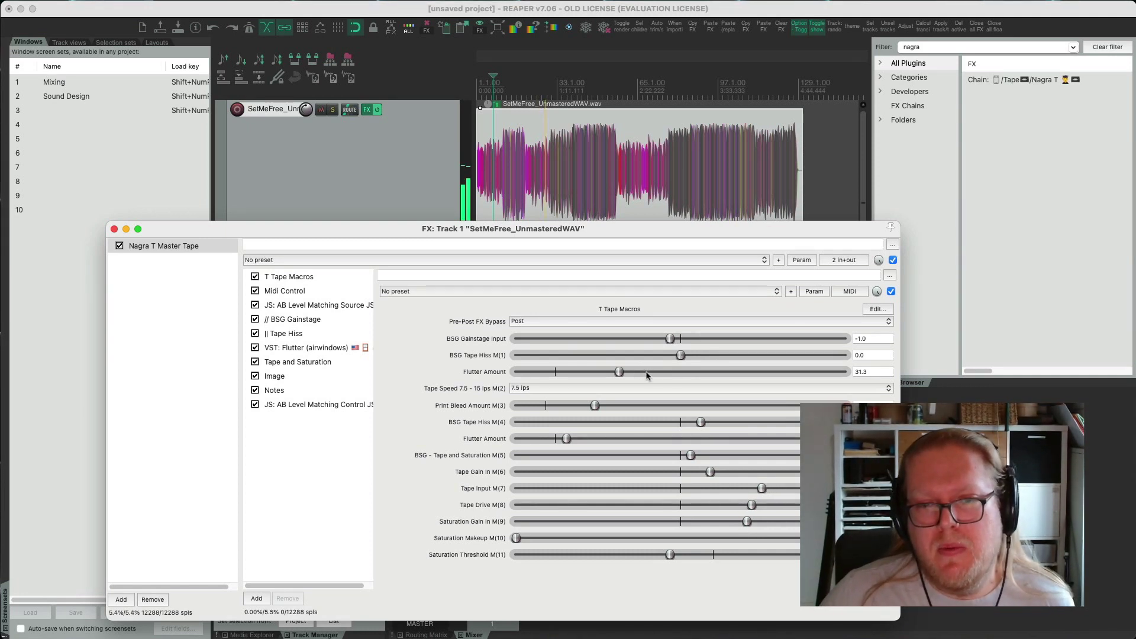
Step: Set the upper Flutter Amount to 71.5 and raise Saturation Threshold M(11) and Print Bleed Amount M(3) further
left_click_drag(701, 374, 753, 378)
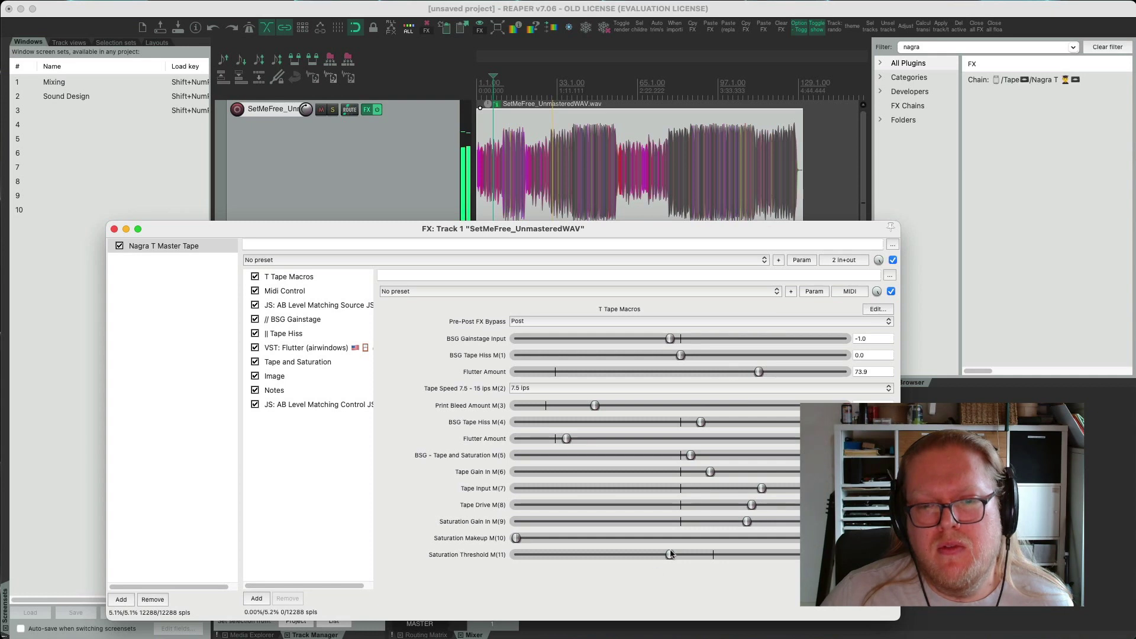
left_click_drag(759, 373, 754, 373)
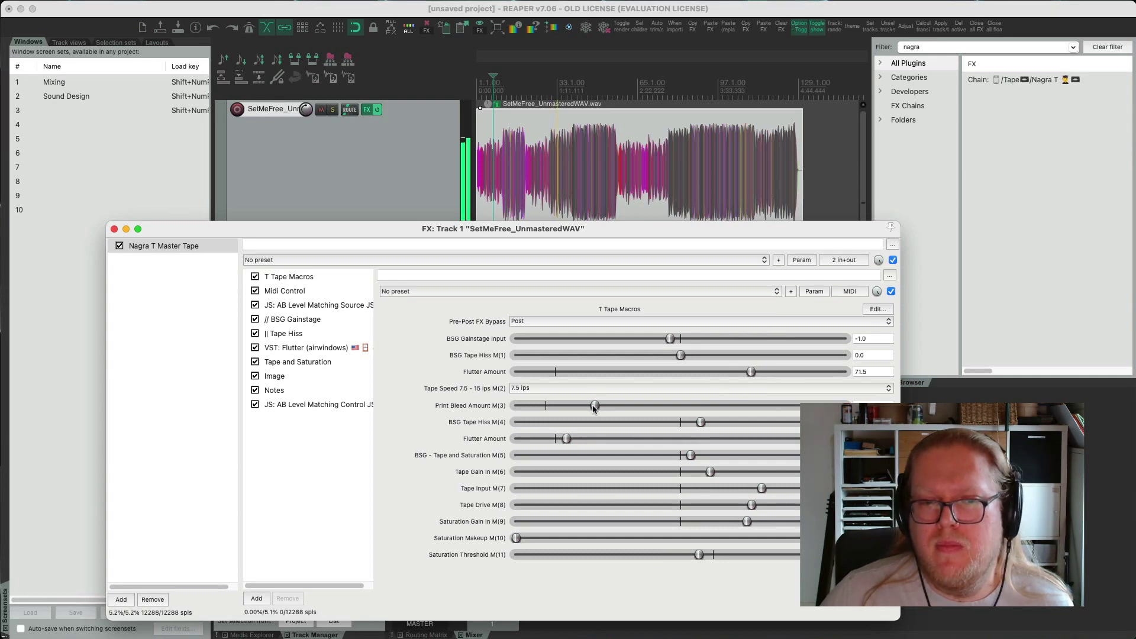
left_click_drag(595, 406, 645, 407)
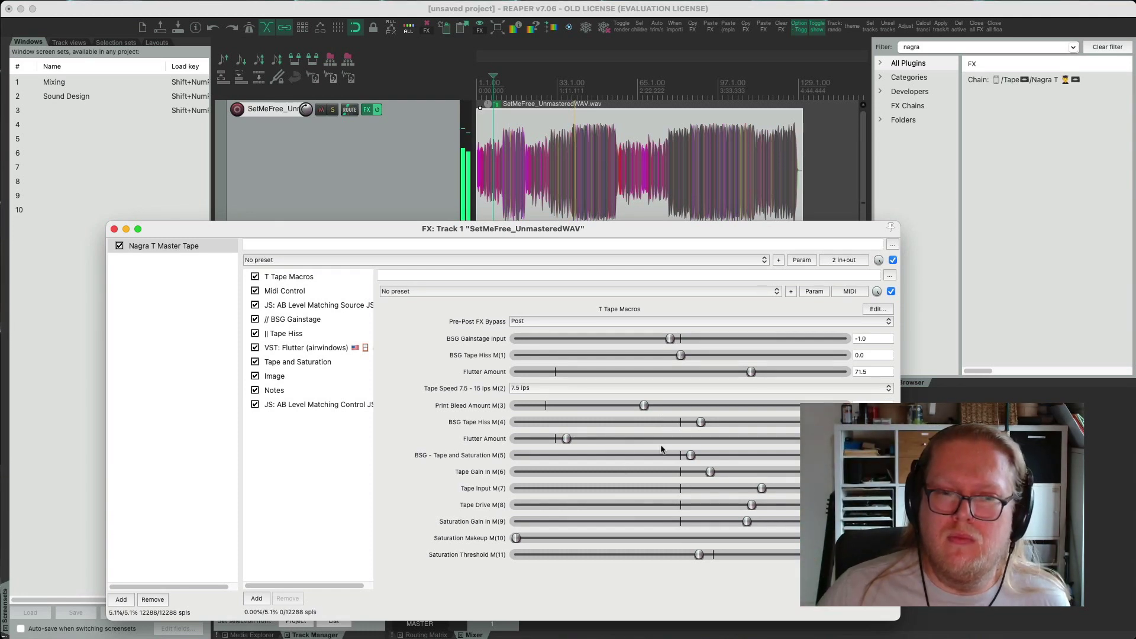
Step: Compare Pre with Post on the exaggerated tape settings, ending on Post, and clear the track's clip indicator
left_click(601, 321)
left_click(589, 312)
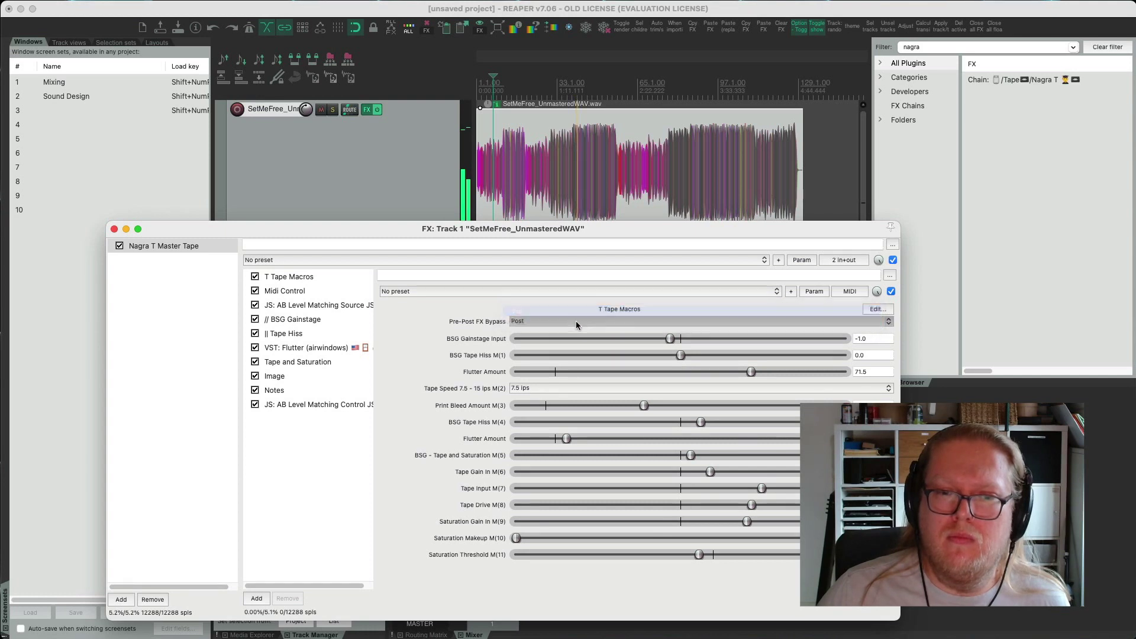
left_click(549, 321)
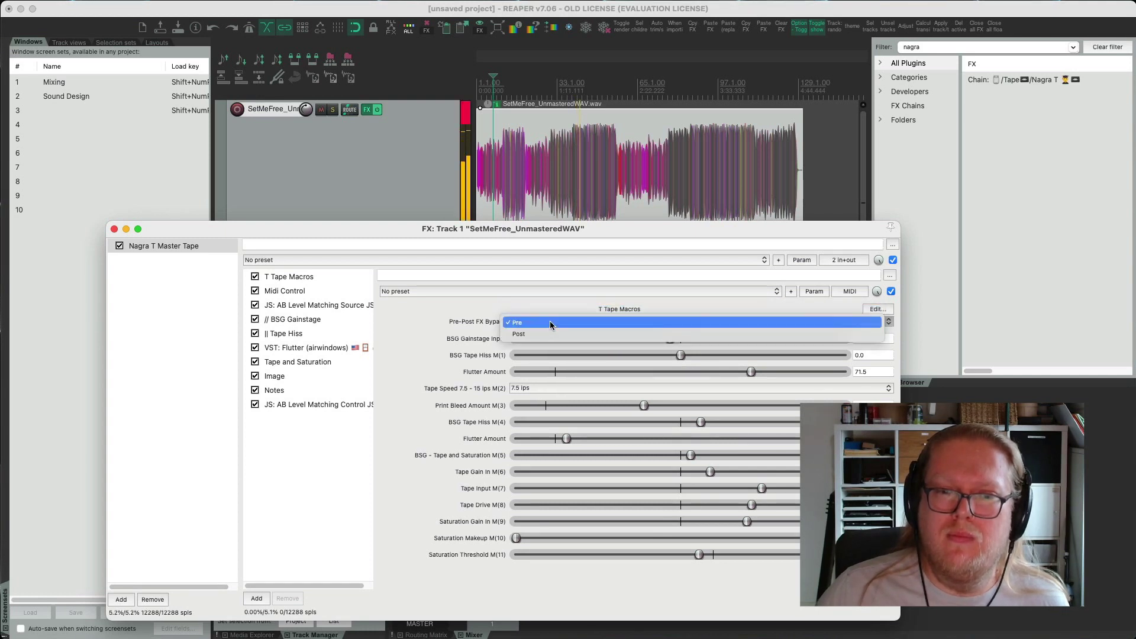
left_click(544, 335)
left_click(466, 115)
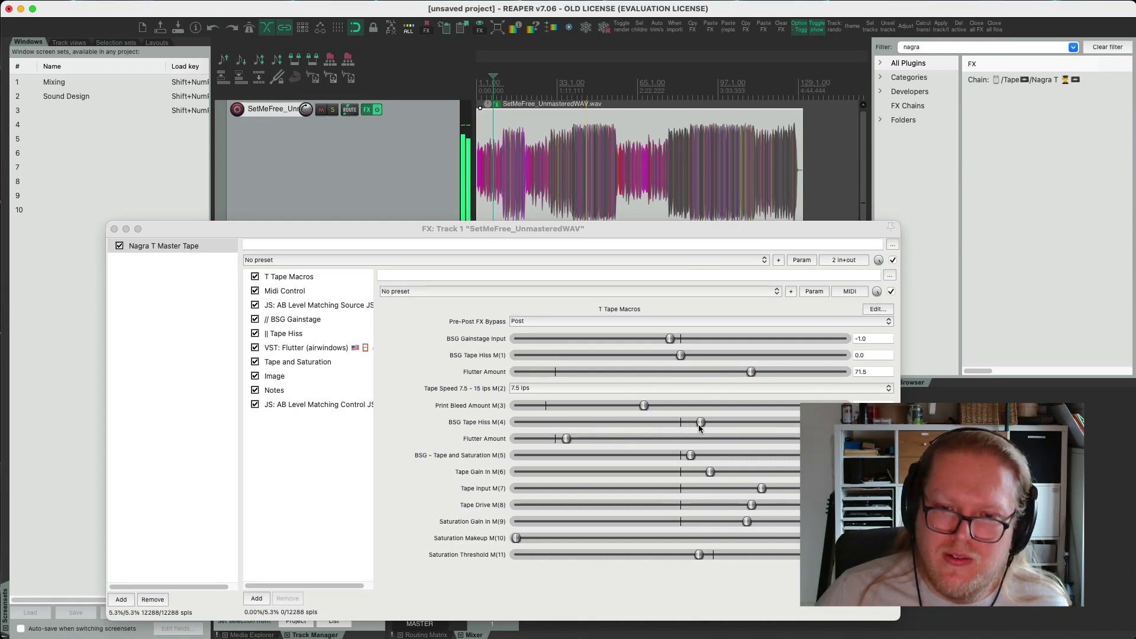
Step: Return M(4), M(5) and the lower Flutter Amount to their defaults, with Print Bleed Amount M(3) at 13.0 and Tape Speed at 15 ips
left_click_drag(700, 424, 558, 407)
left_click(559, 391)
left_click(535, 402)
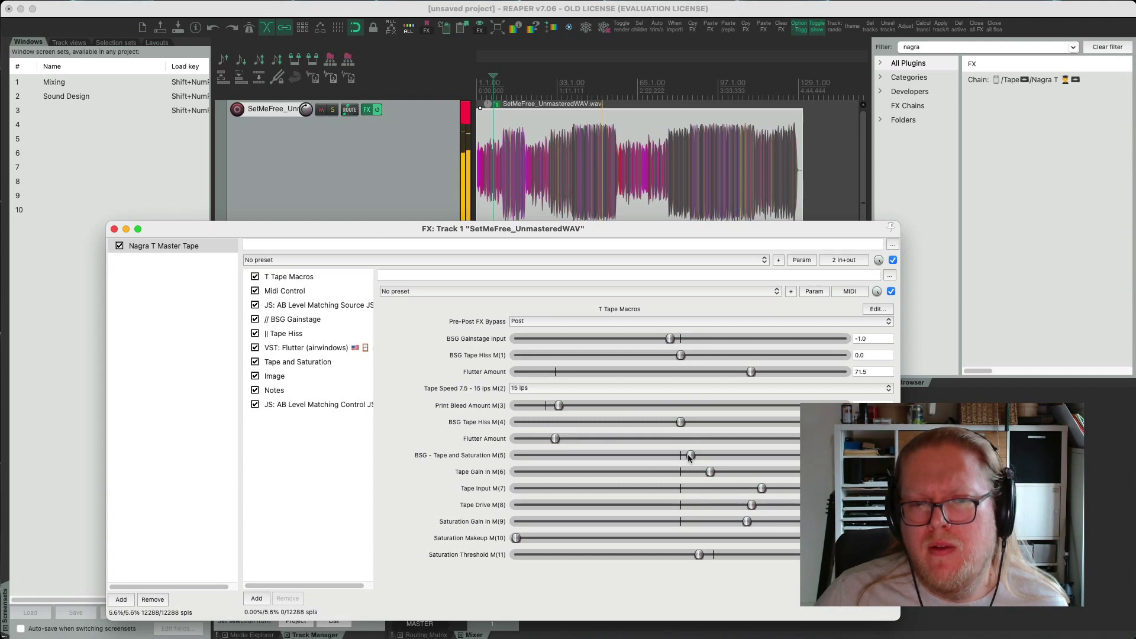
double_click(689, 455)
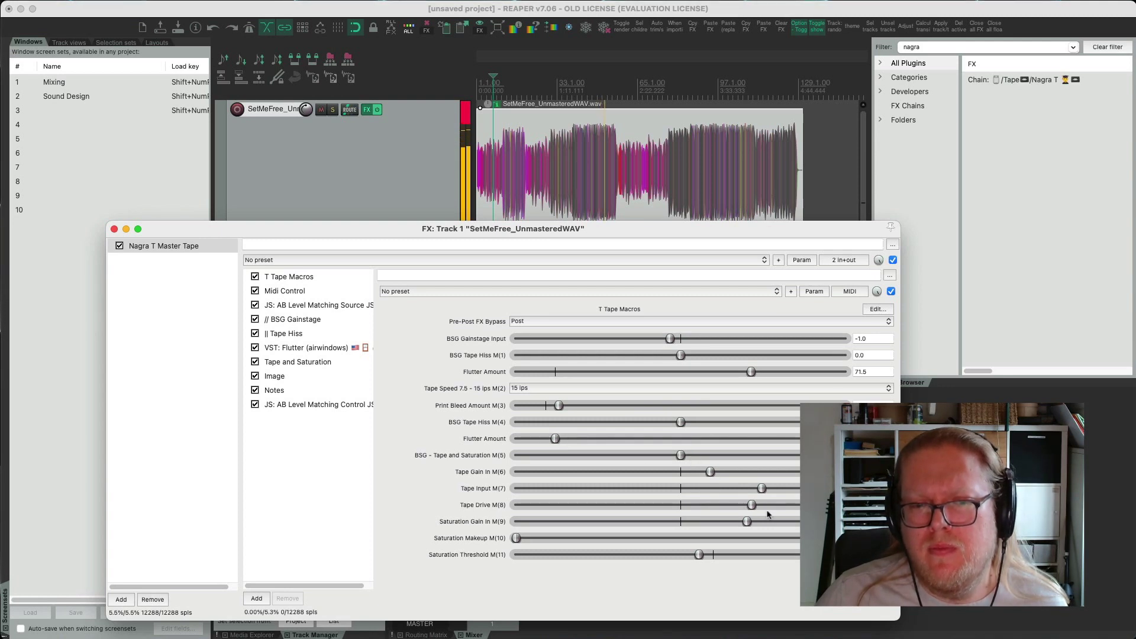
Step: Lower Tape Input M(7) and Saturation Gain In M(9), and raise Saturation Makeup M(10) slightly and Saturation Threshold M(11)
left_click_drag(761, 491, 643, 492)
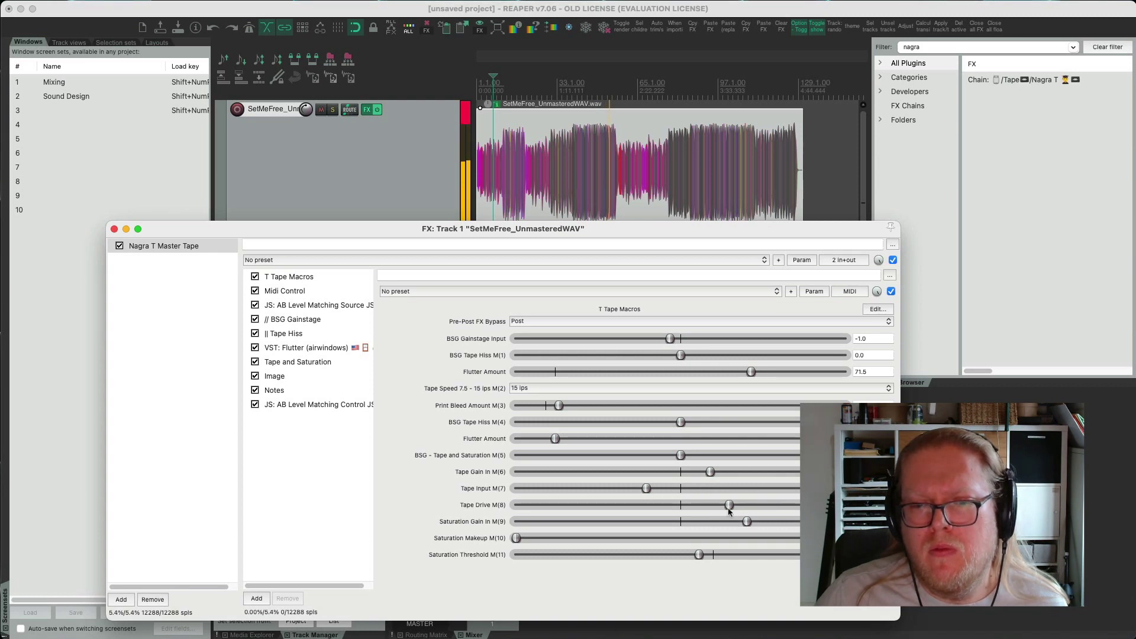
left_click_drag(704, 510, 684, 520)
left_click_drag(727, 522, 768, 555)
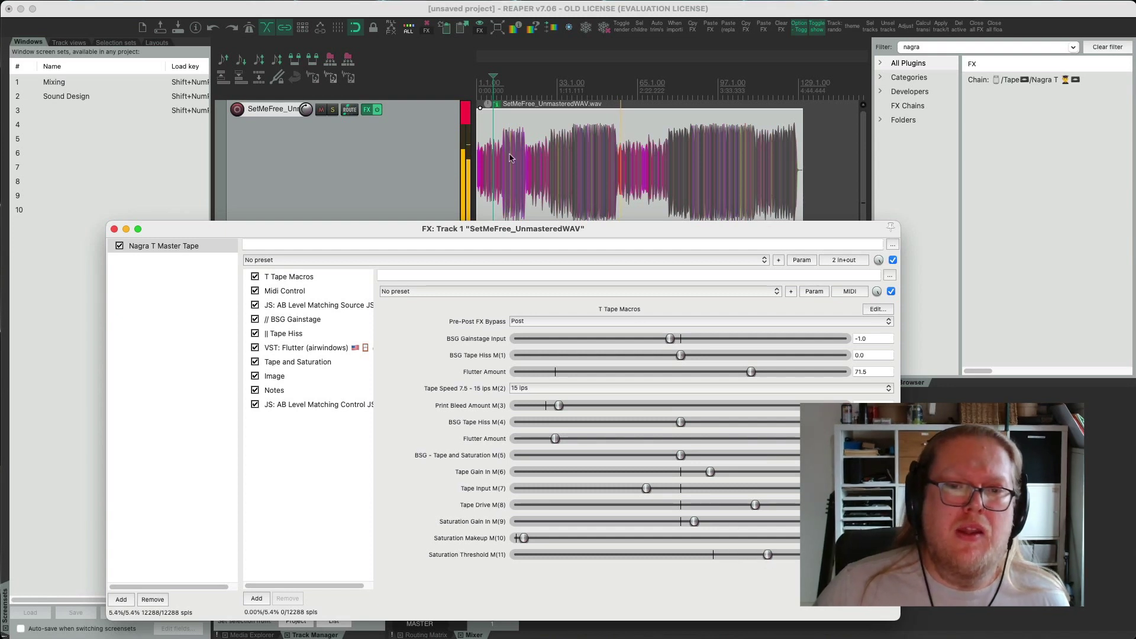
Step: Move playback to just after measure 33, compare Pre with Post there ending on Post, and clear the clip indicator
left_click(526, 97)
left_click(565, 103)
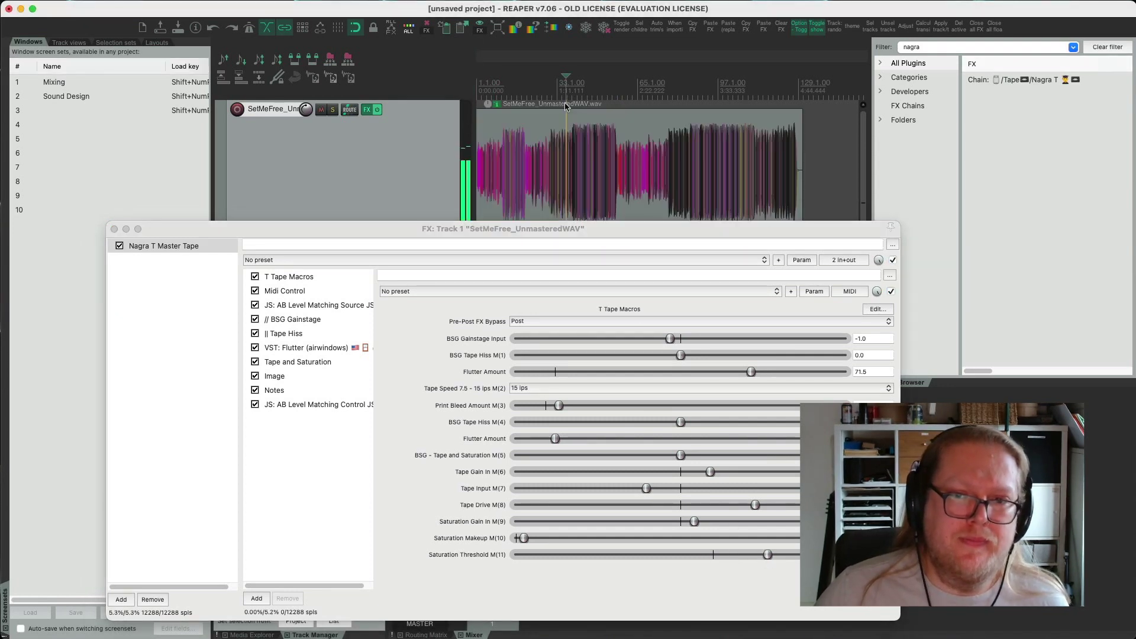
left_click(580, 321)
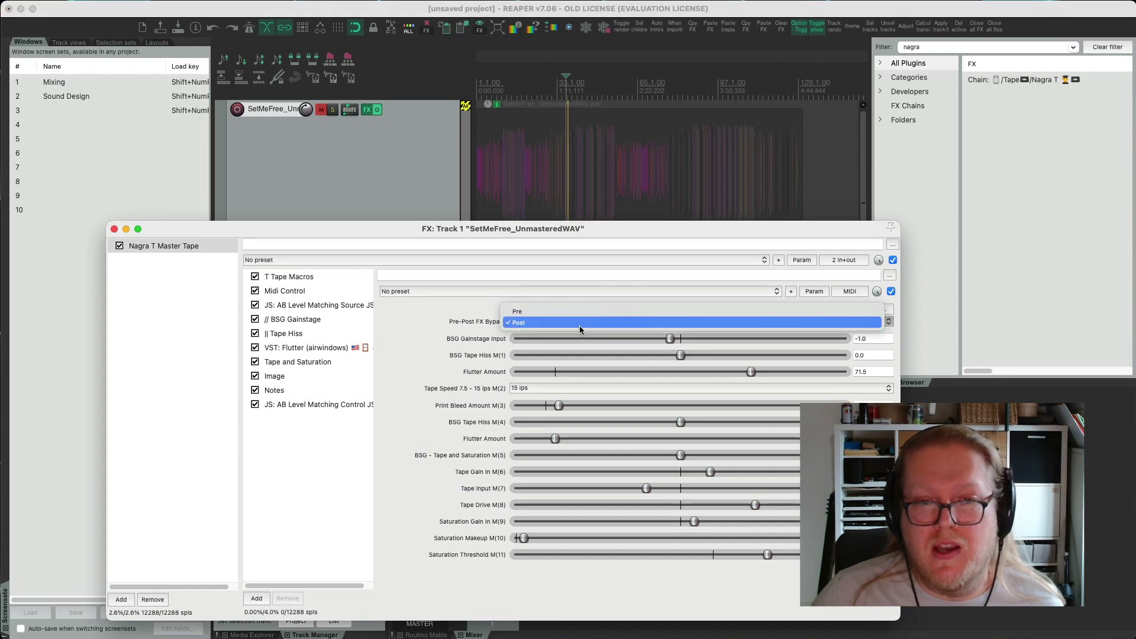
left_click(574, 322)
left_click(542, 318)
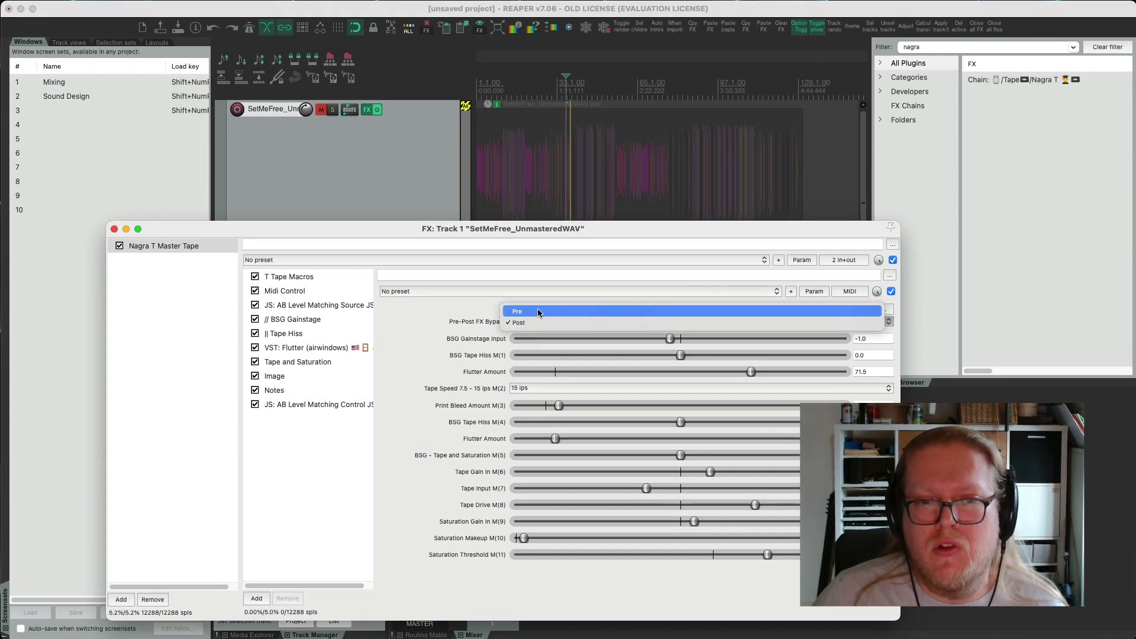
left_click(539, 311)
left_click(528, 321)
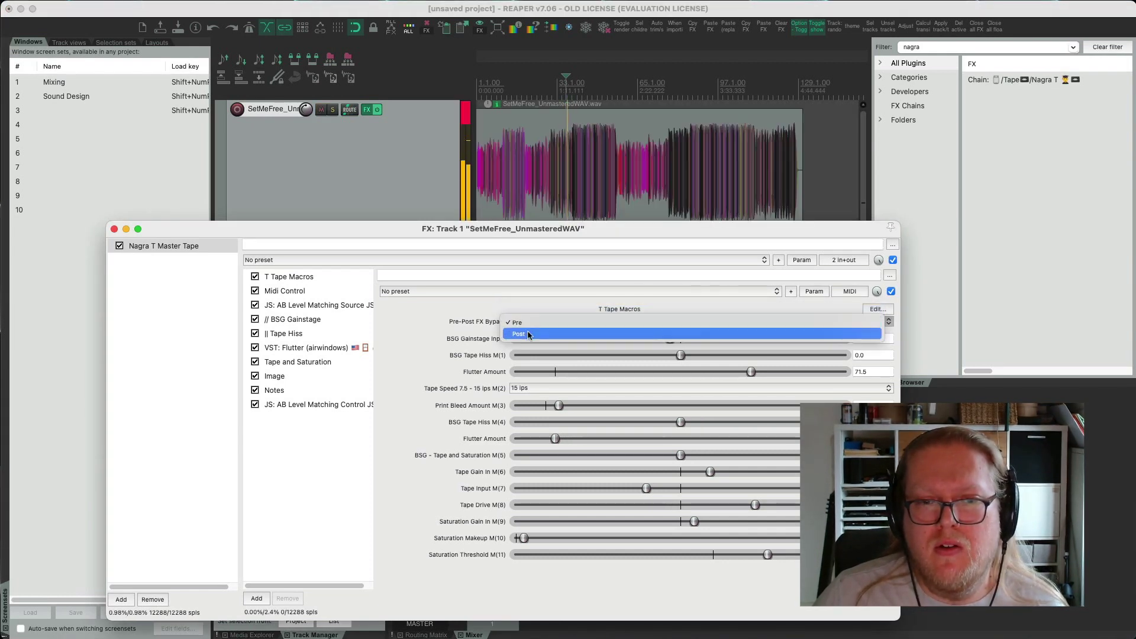
left_click(528, 334)
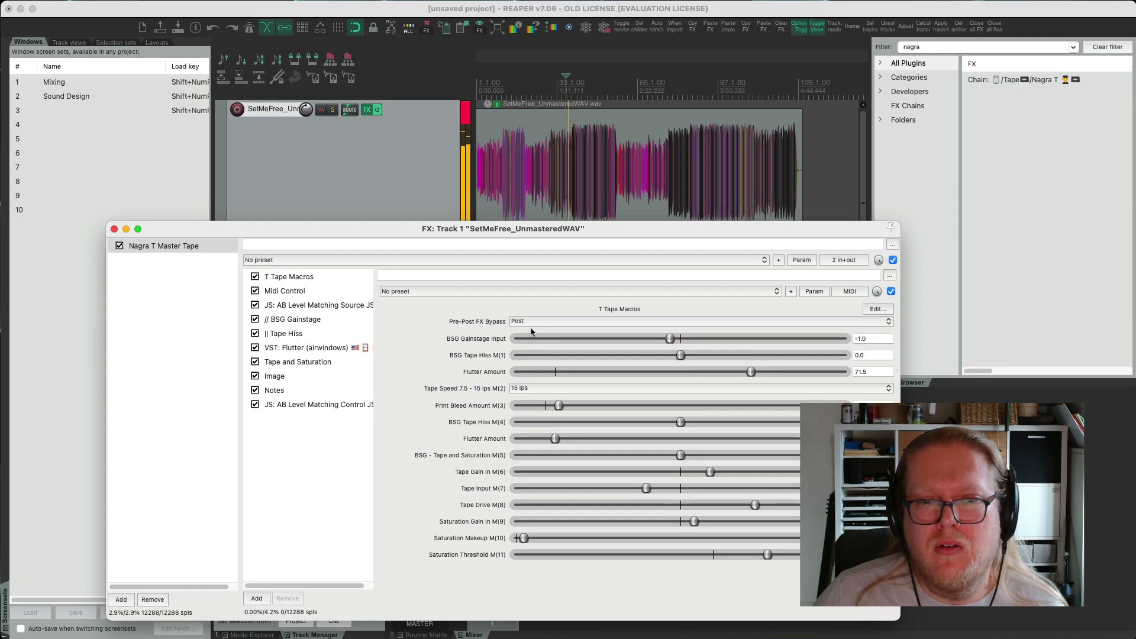
left_click(467, 118)
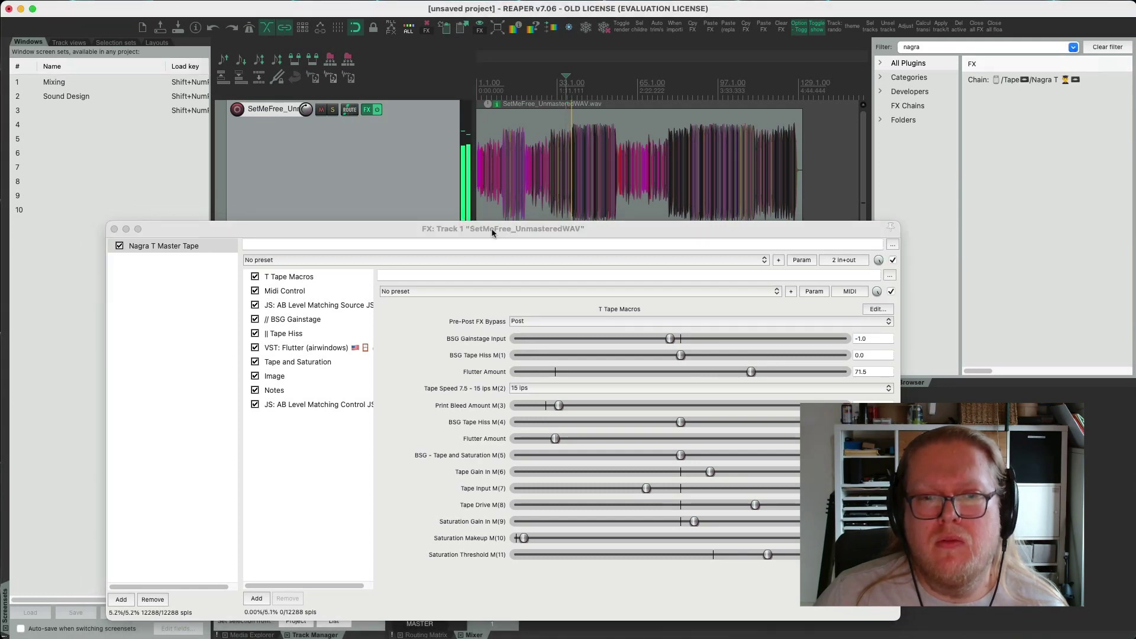
Step: Move the FX window higher to uncover the mixer meters and compare Pre with Post once more, ending on Post
left_click_drag(493, 233, 503, 195)
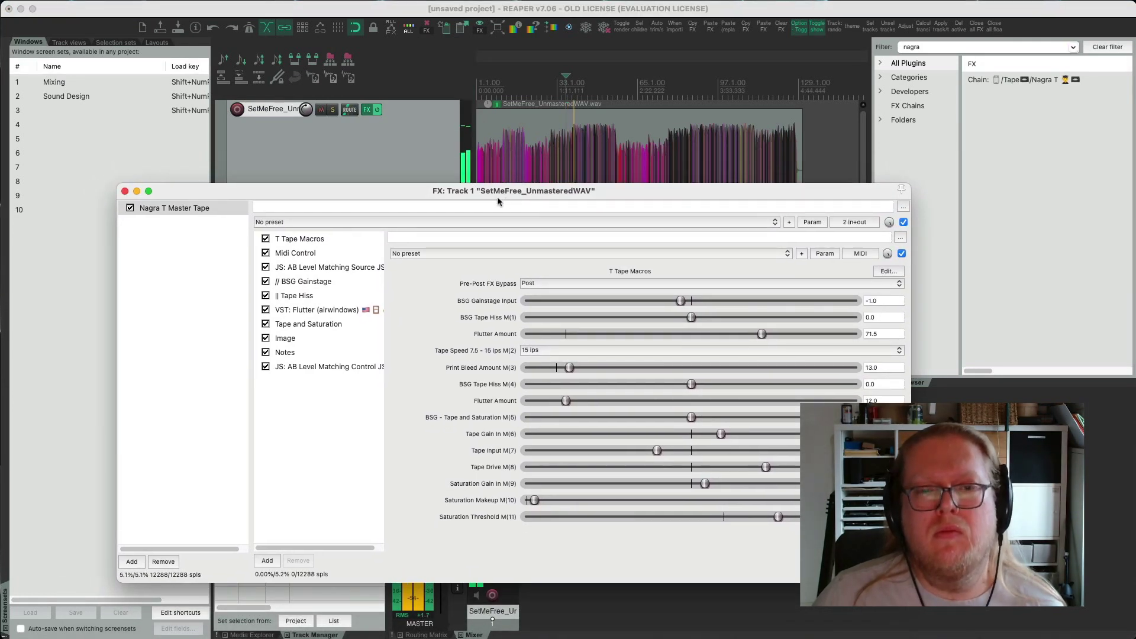
left_click(534, 282)
left_click(533, 277)
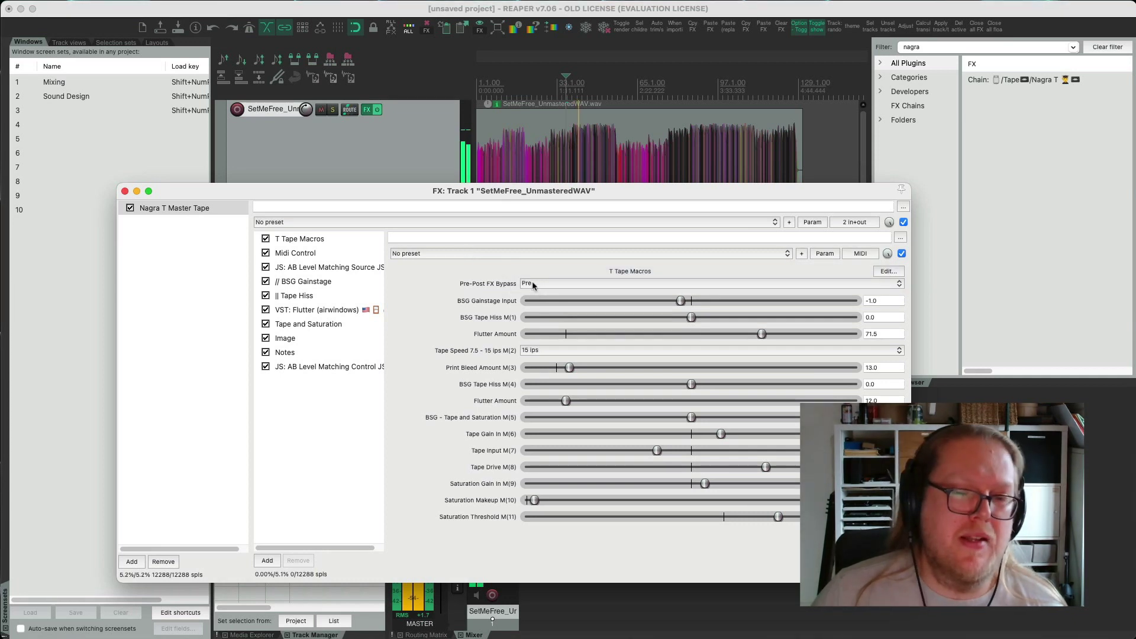
left_click(533, 283)
left_click(534, 299)
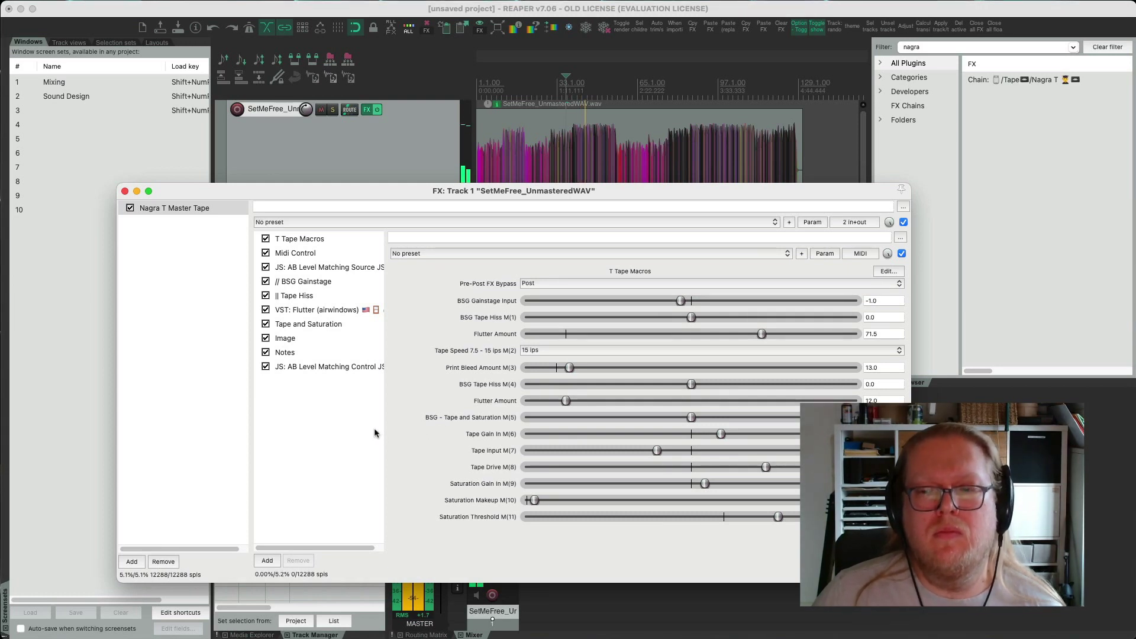
Step: Open the container's AB Level Matching Control, keep its monitor on Post FX, and turn Autogain RMS off
left_click(435, 157)
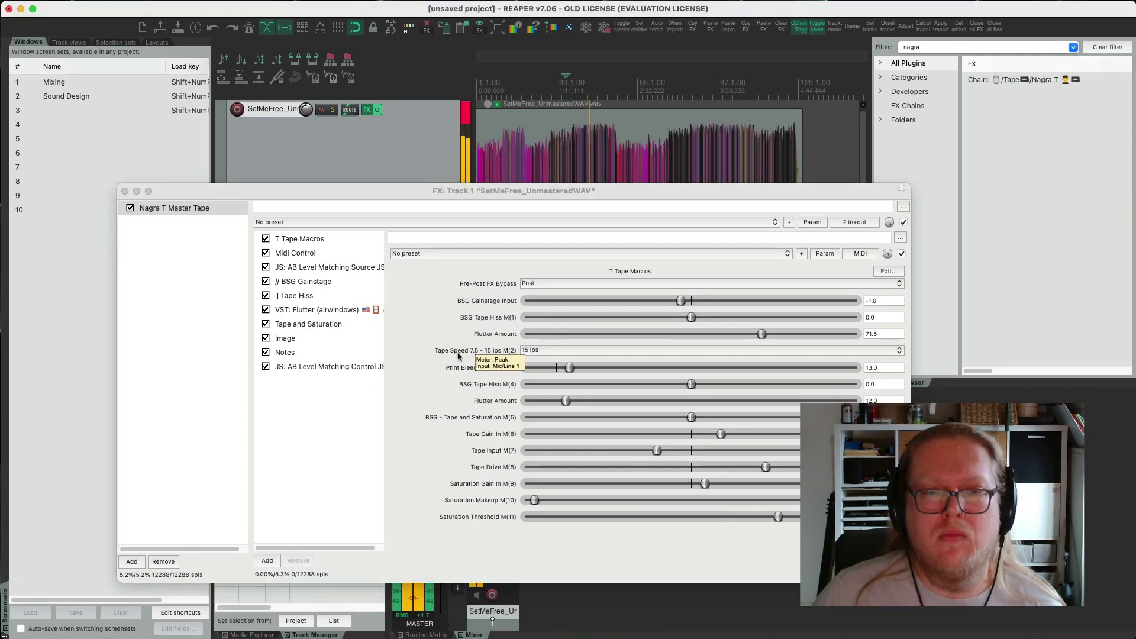
left_click(298, 367)
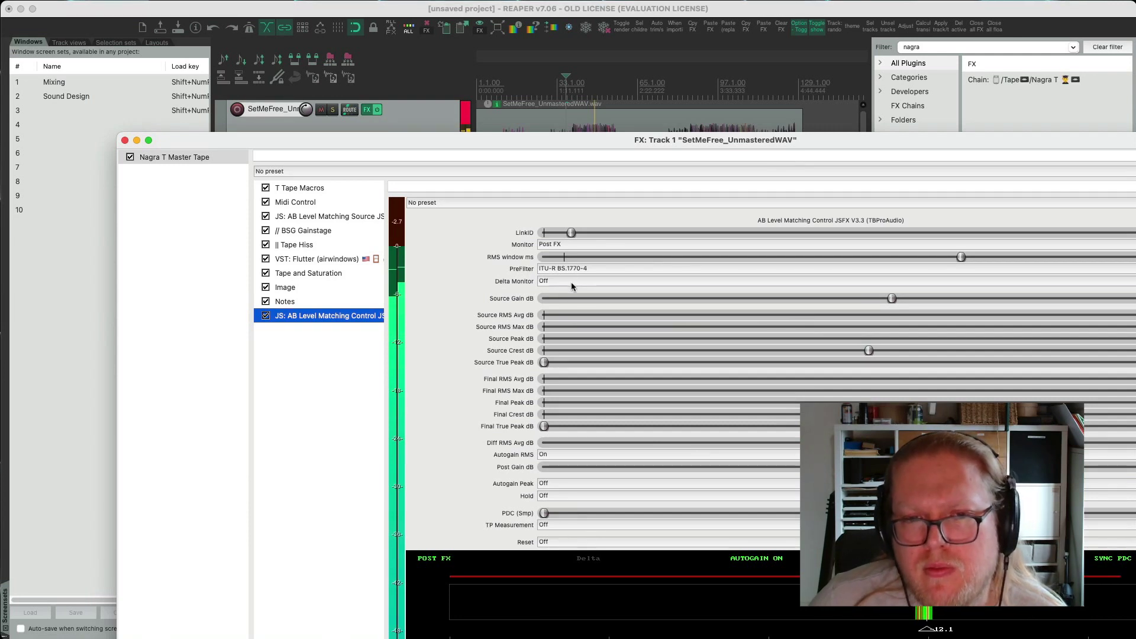
left_click(563, 246)
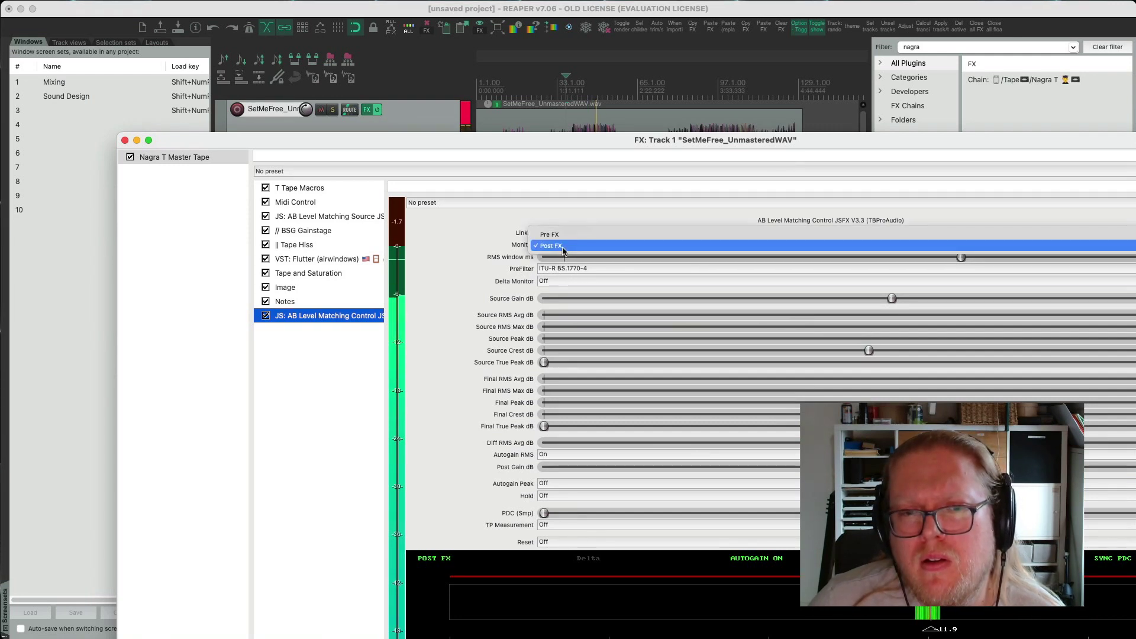
left_click(563, 247)
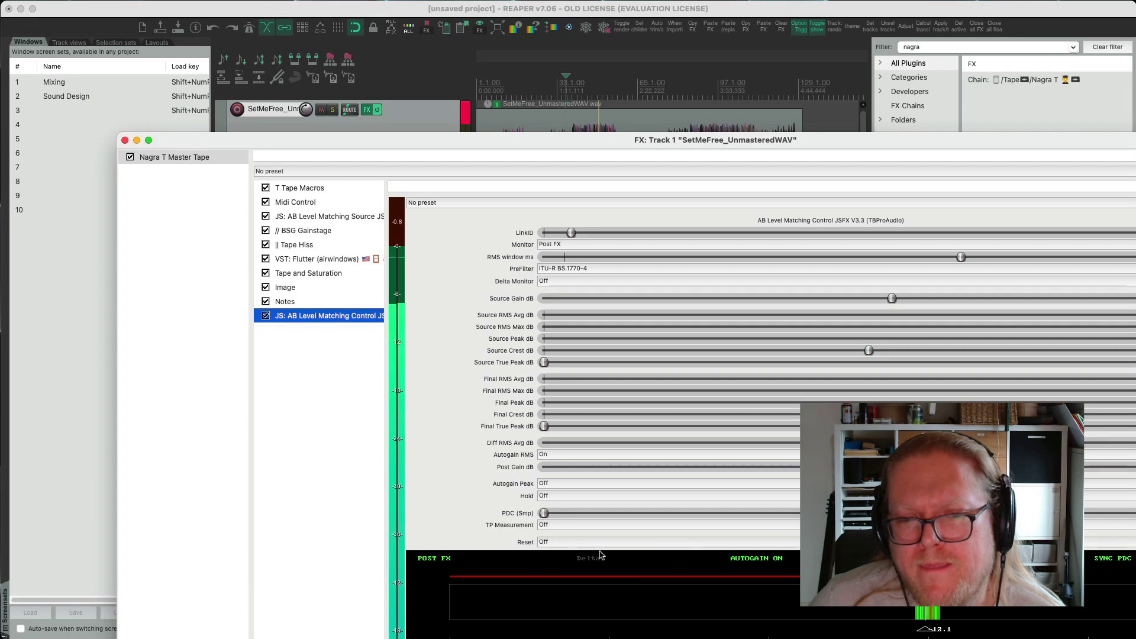
left_click(757, 559)
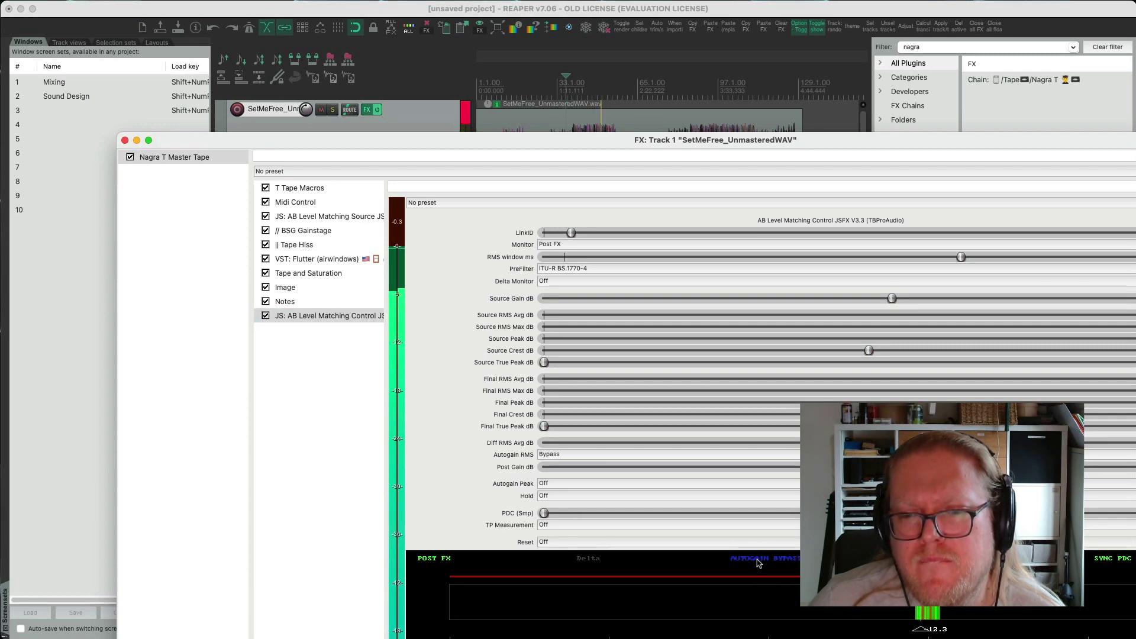
left_click(759, 563)
left_click_drag(698, 144, 588, 100)
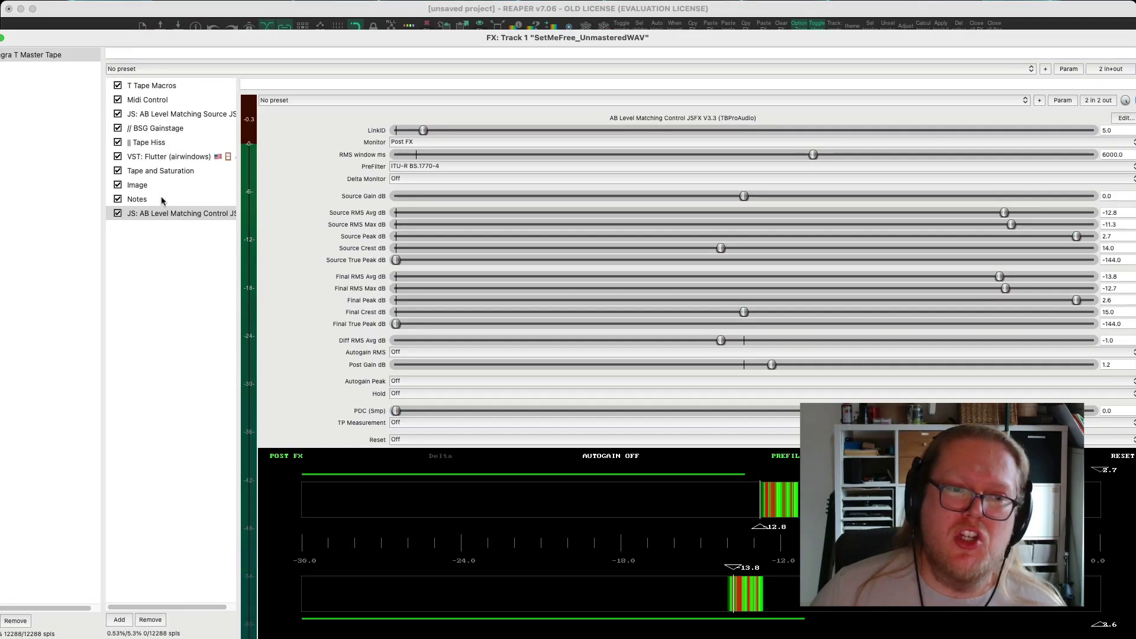
Step: View the container's Image snapshot and Midi Control plugins, fitting the FX window within the screen
left_click(159, 185)
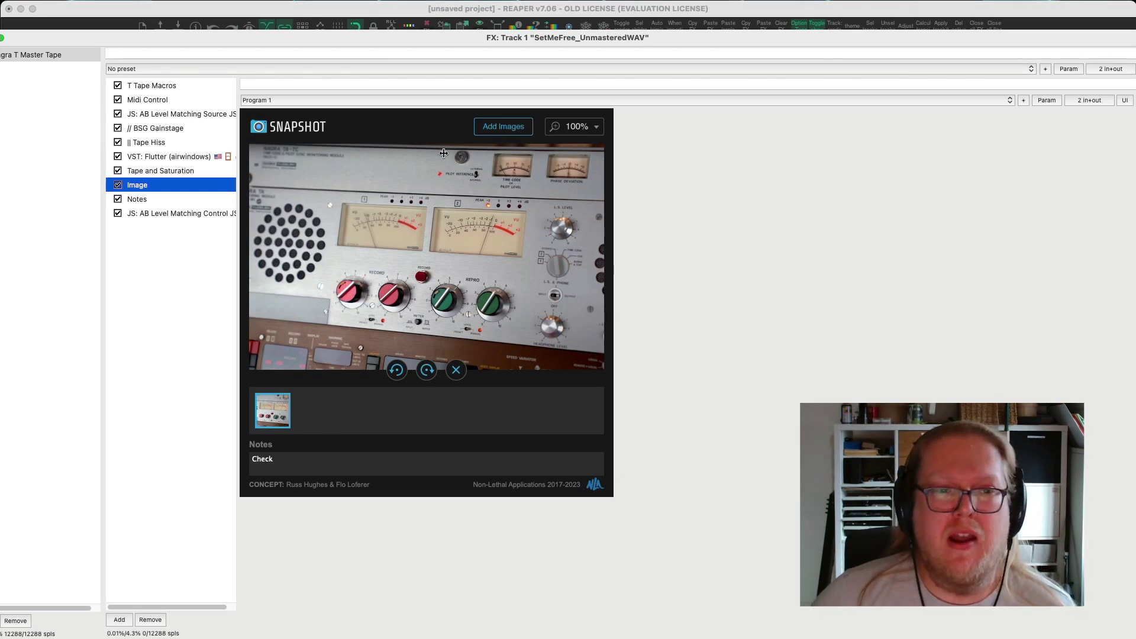
left_click(167, 101)
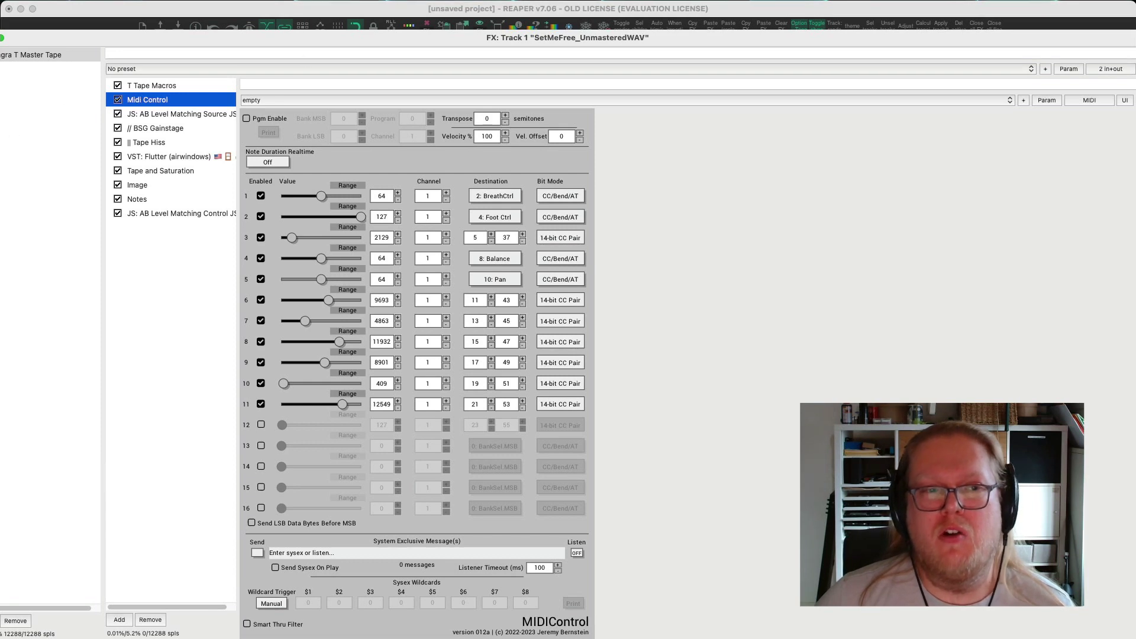
left_click_drag(0, 161, 148, 155)
left_click_drag(371, 43, 242, 32)
Step: Find ReaControlMIDI in the FX browser and add it at the end of the Nagra T Master Tape container
left_click(1061, 51)
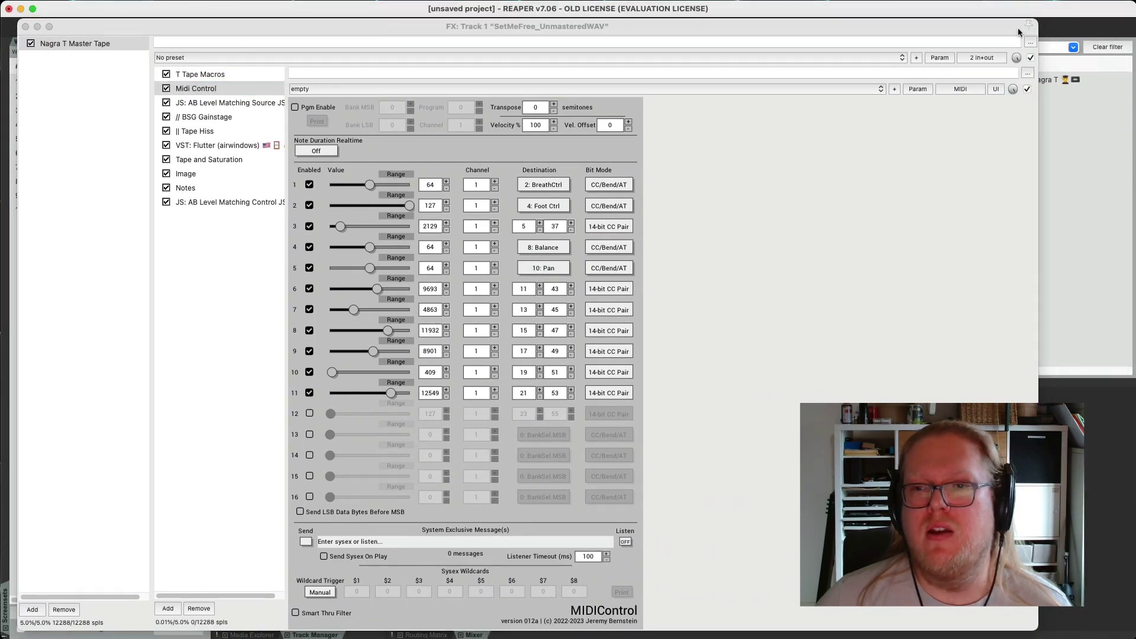
left_click_drag(1018, 32, 1028, 157)
left_click(1053, 90)
left_click_drag(1029, 99, 234, 387)
left_click_drag(431, 149, 431, 22)
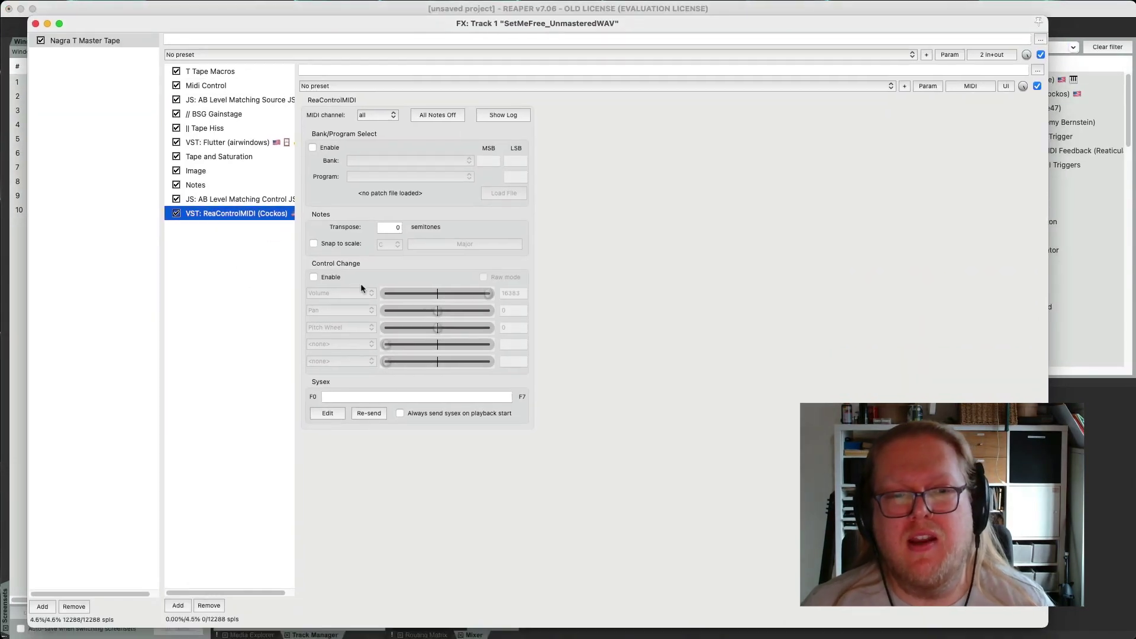
Step: Enable Control Change in ReaControlMIDI and toggle raw mode repeatedly, ending with raw mode on
left_click(314, 278)
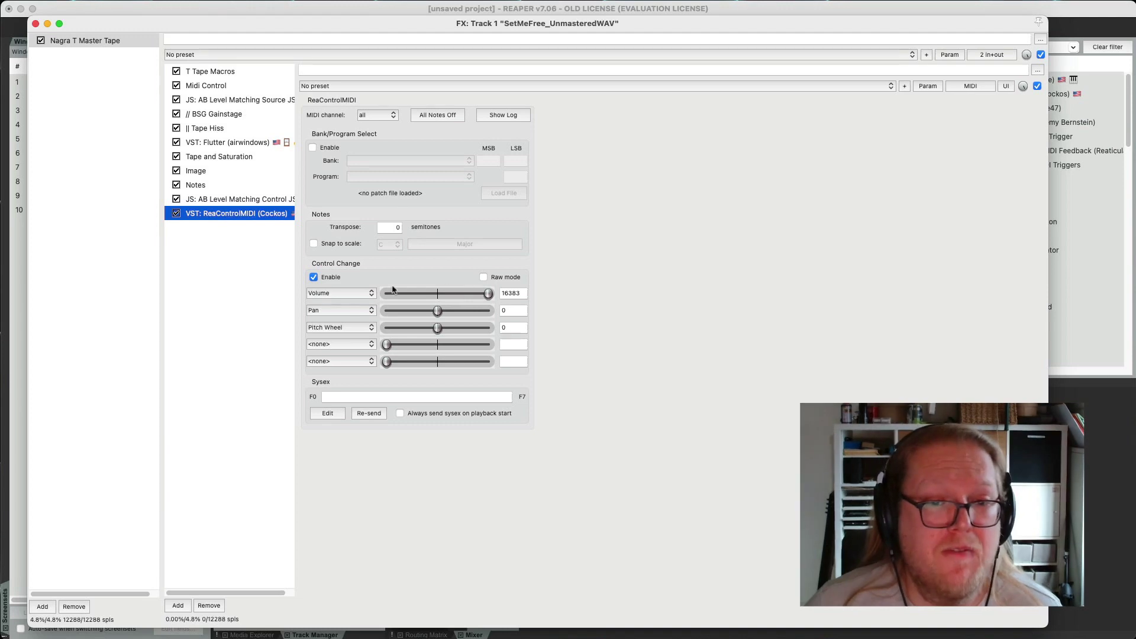
left_click(358, 292)
left_click(455, 278)
left_click(483, 277)
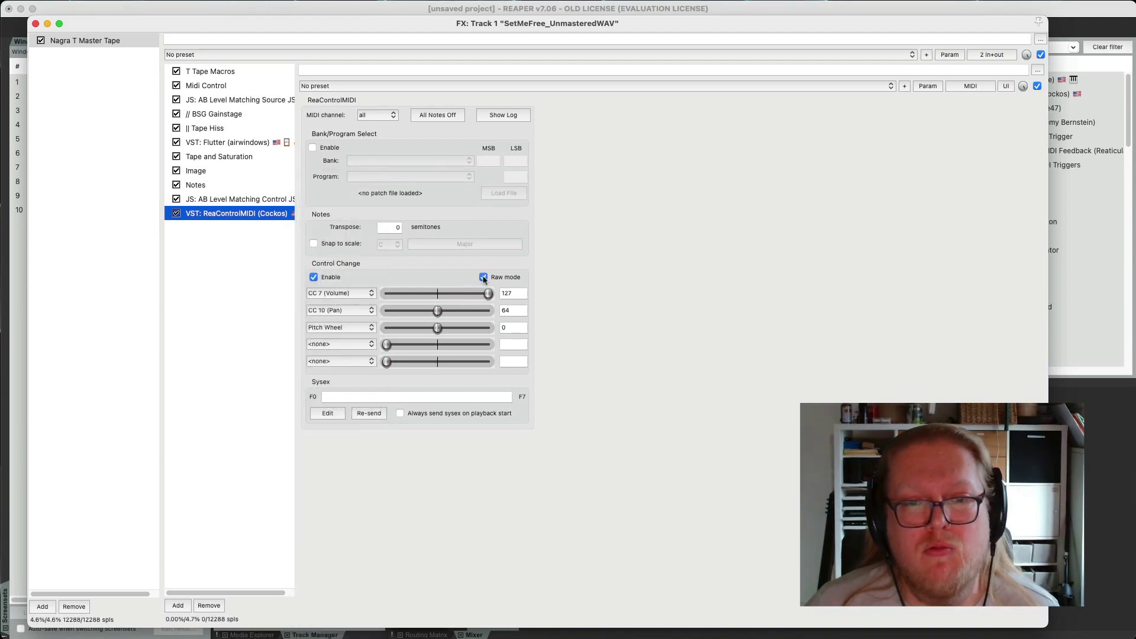
left_click(484, 277)
left_click(484, 277)
left_click(483, 277)
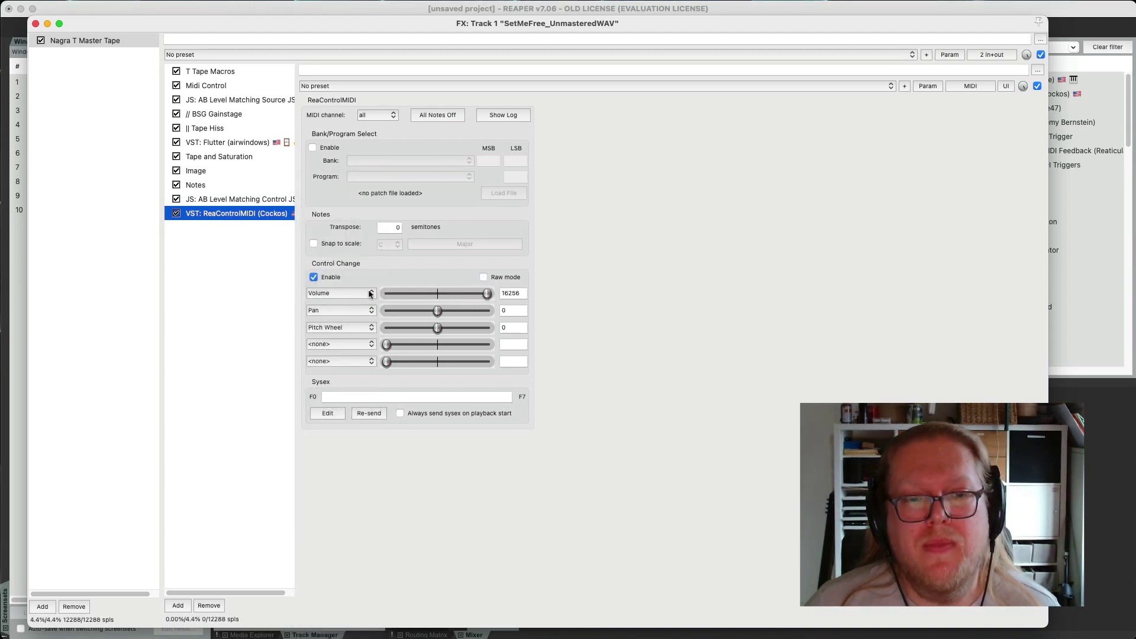
left_click(483, 277)
Step: Compare the first controller's assignment list with raw mode on and off, leaving Volume assigned and raw mode off
left_click(355, 293)
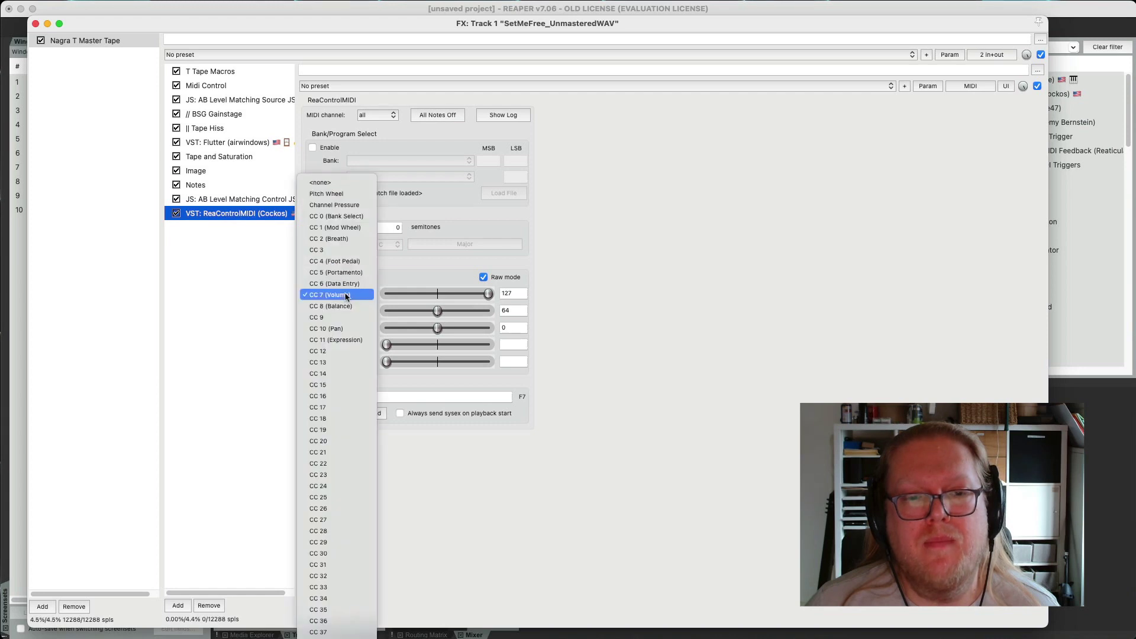
left_click(479, 283)
left_click(483, 277)
left_click(342, 293)
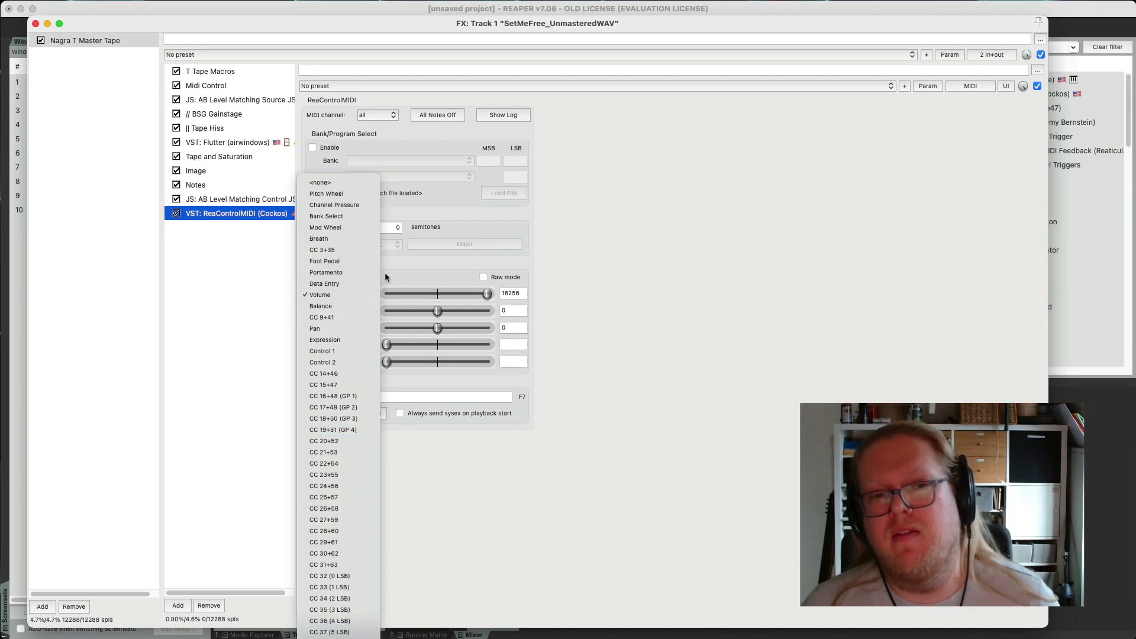
left_click(458, 258)
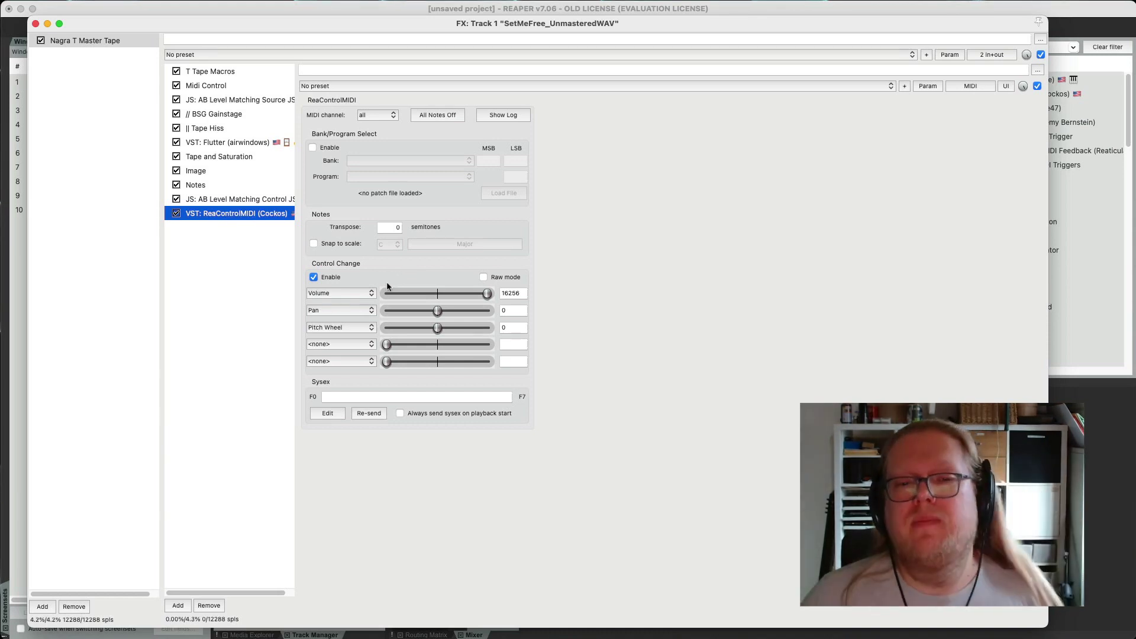
mouse_move(441, 315)
left_mouse_down()
mouse_move(488, 314)
mouse_move(450, 313)
left_mouse_up()
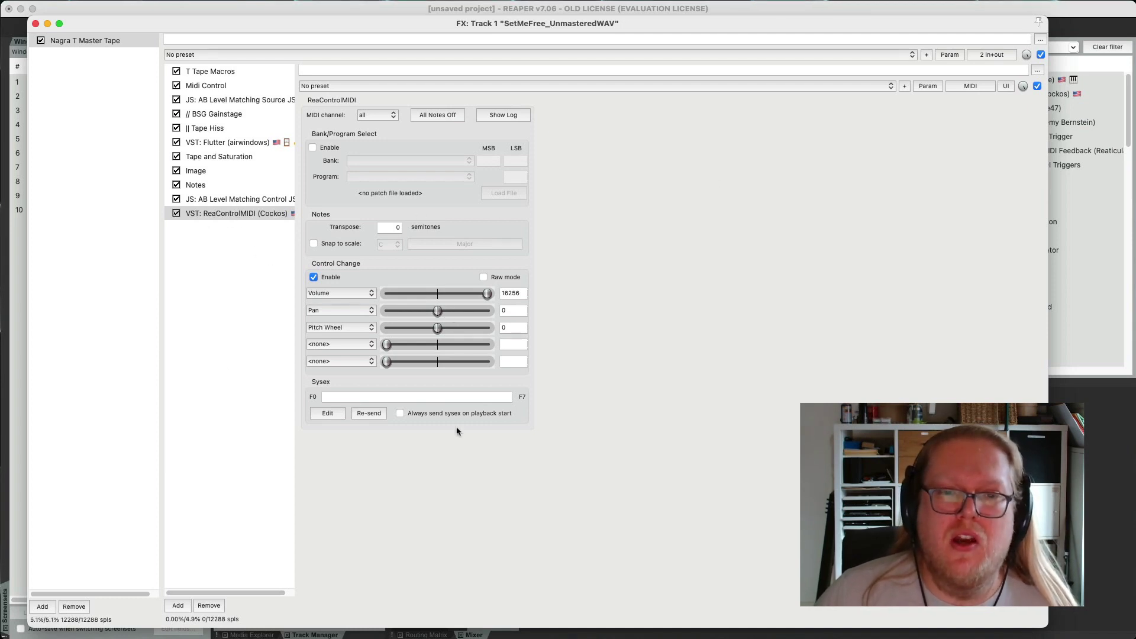
Step: Remove ReaControlMIDI from the Nagra T Master Tape container
left_click(264, 303)
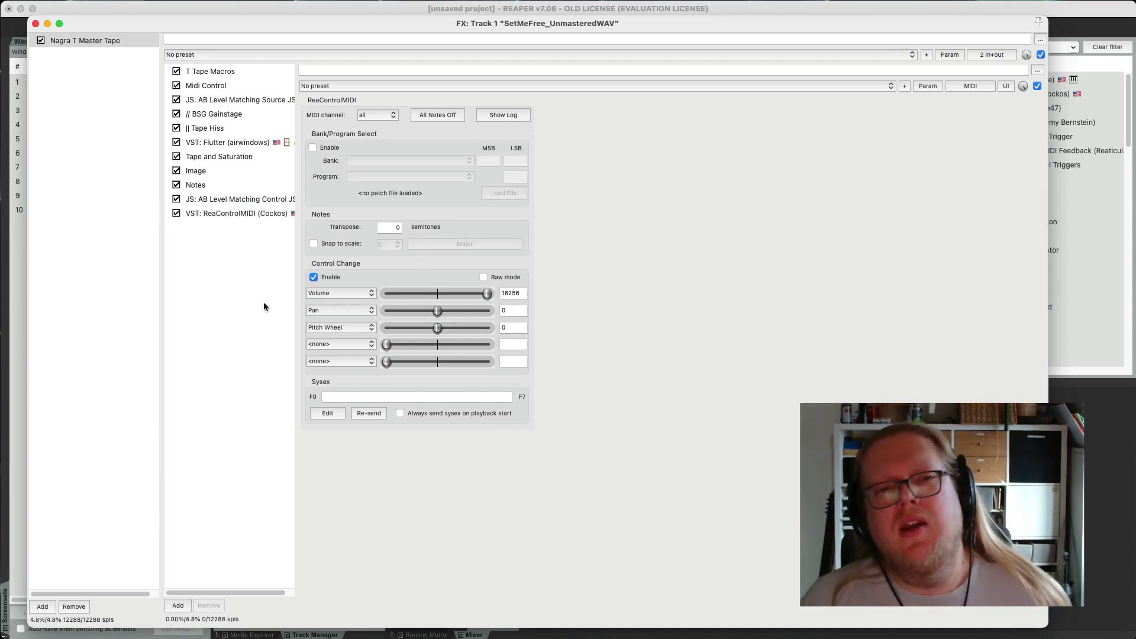
left_click(215, 214)
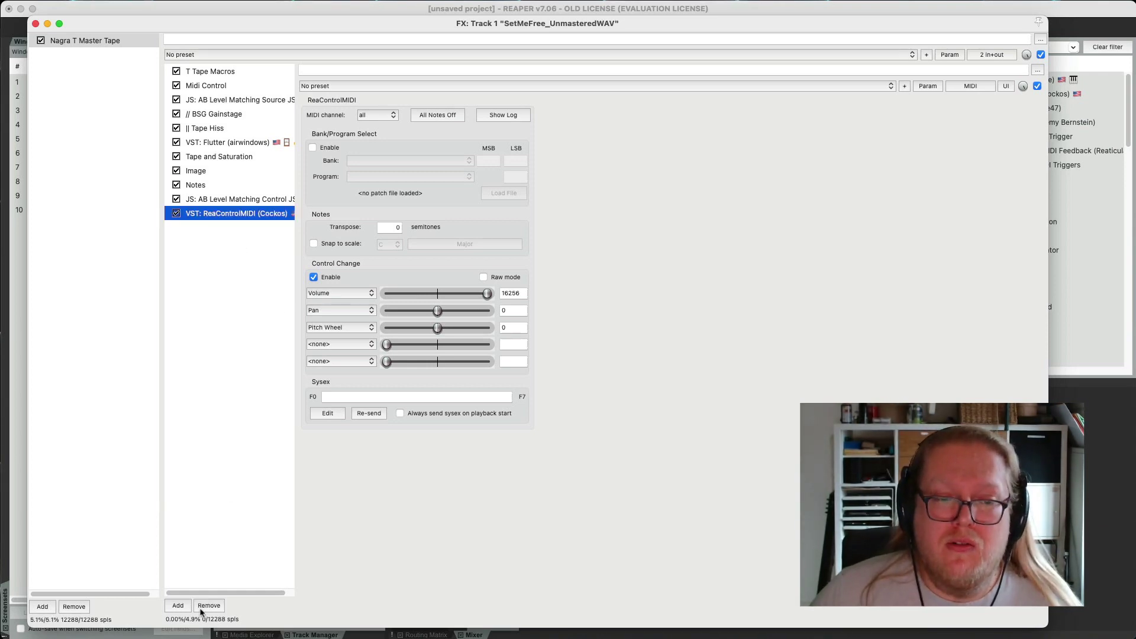
left_click(209, 605)
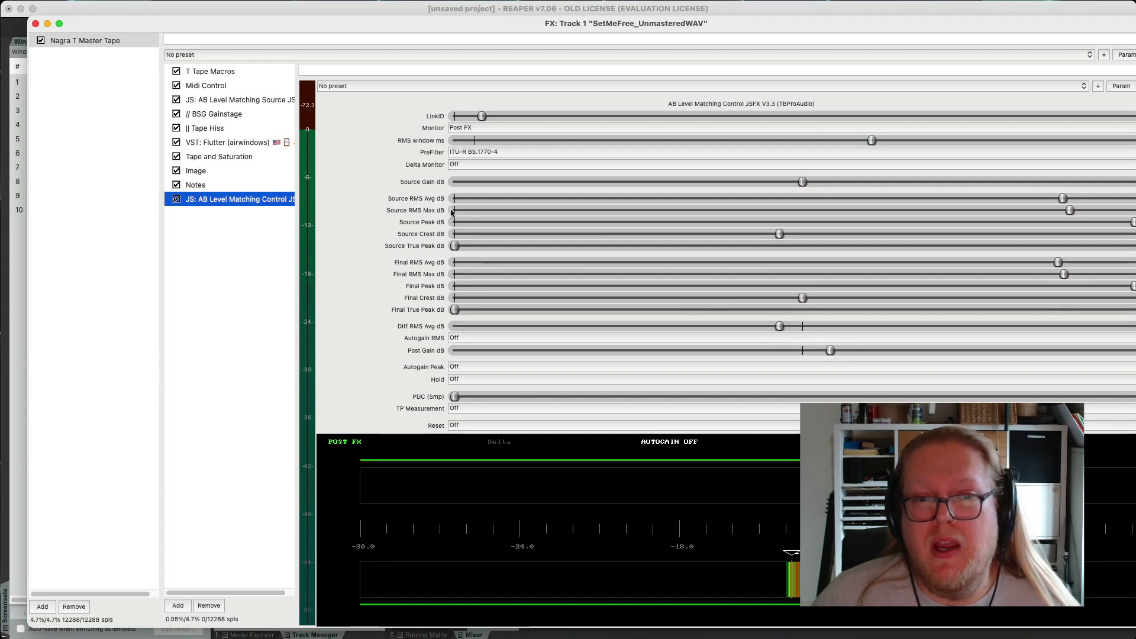
Step: Go through the container's T Tape Macros, Midi Control and Tape Hiss entries, narrowing the FX window to fit the screen
left_click(214, 71)
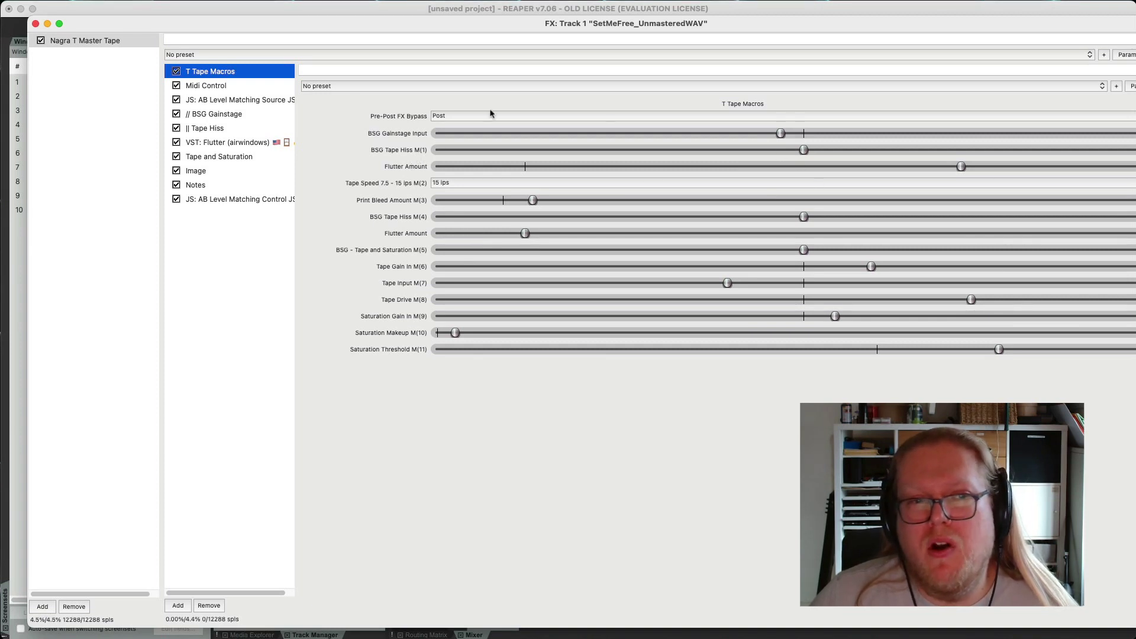
left_click(217, 89)
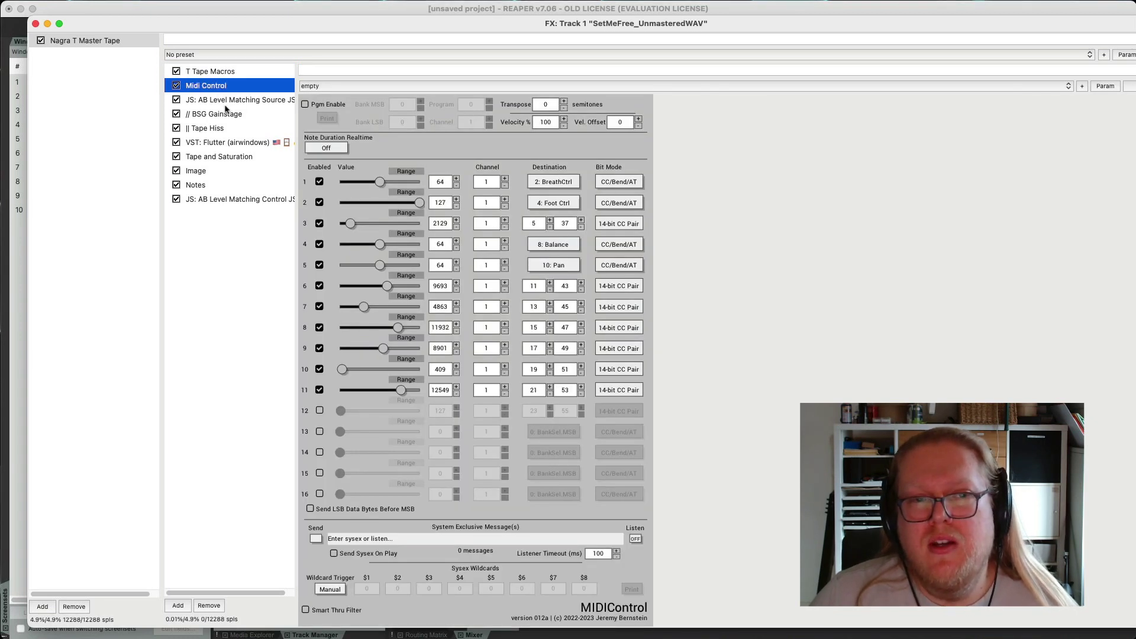
left_click(237, 130)
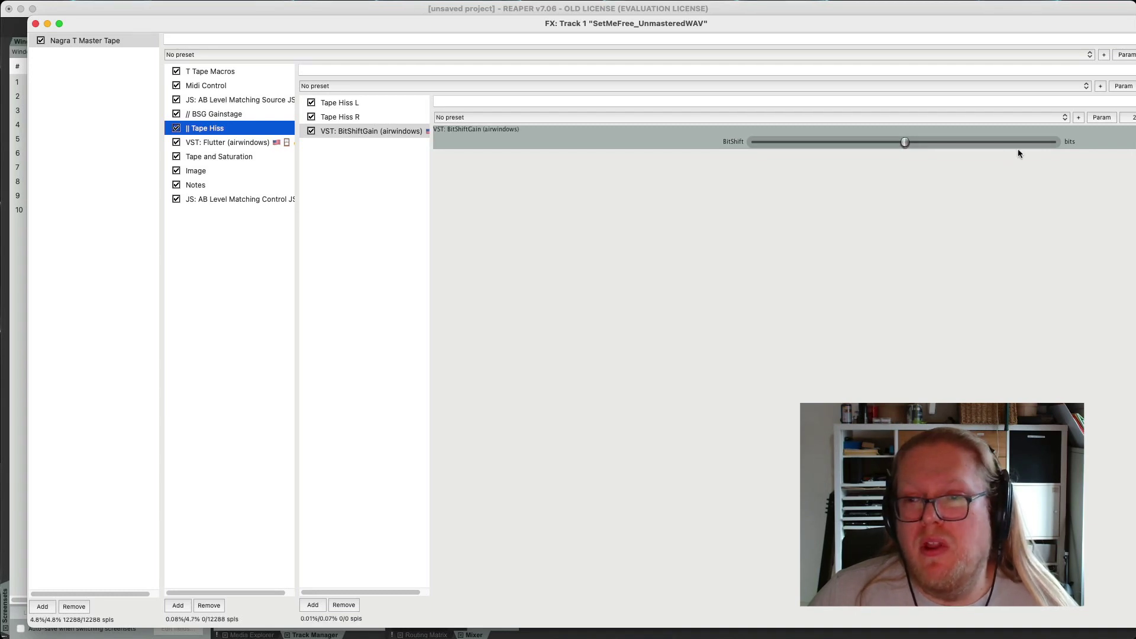
mouse_move(1135, 322)
left_mouse_down()
mouse_move(1053, 323)
mouse_move(1116, 330)
left_mouse_up()
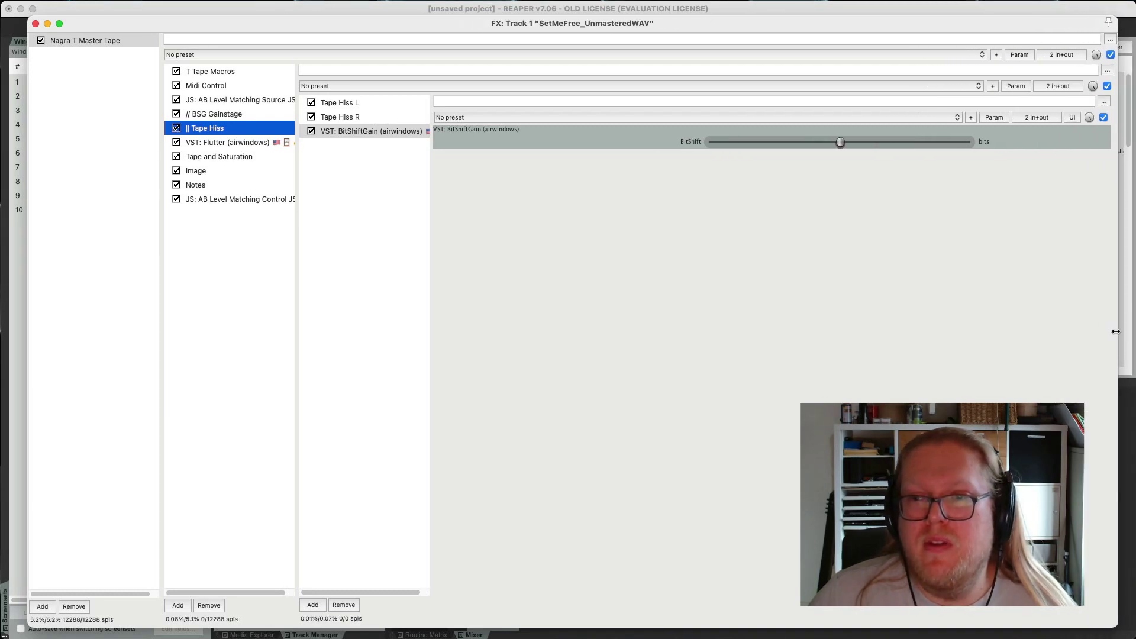